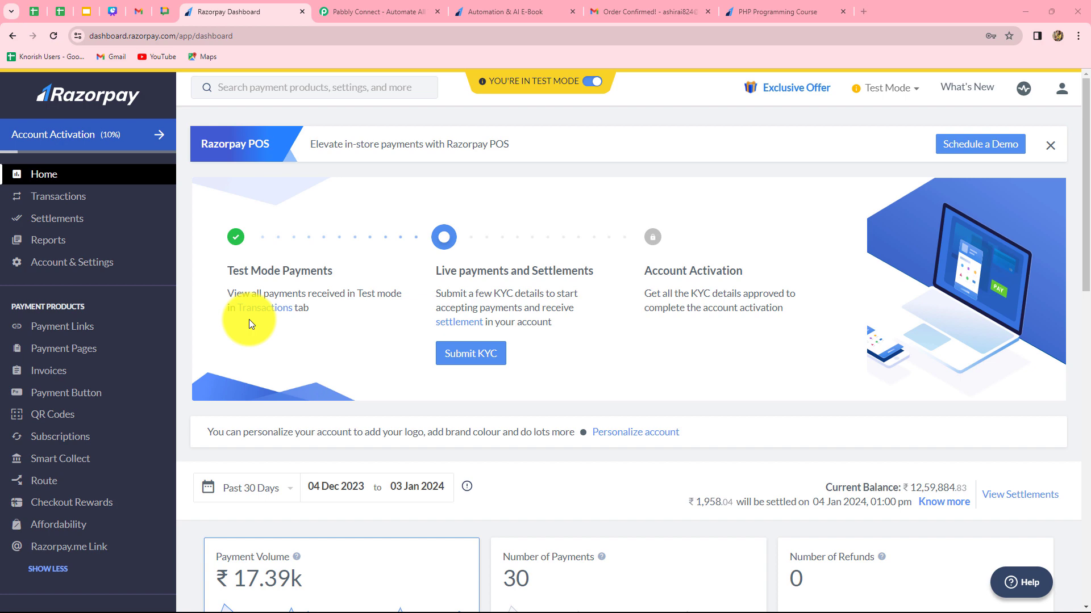
# Review the order confirmation emails in Gmail and the Razorpay payment pages for the Automation & AI E-Book and PHP Programming Course.
pyautogui.click(655, 7)
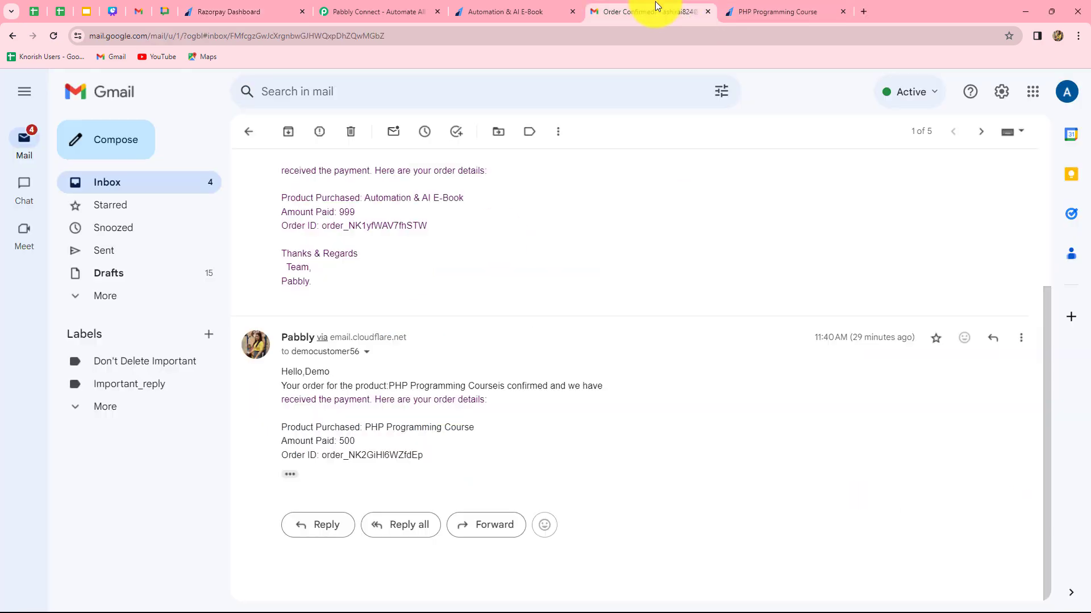
pyautogui.click(493, 8)
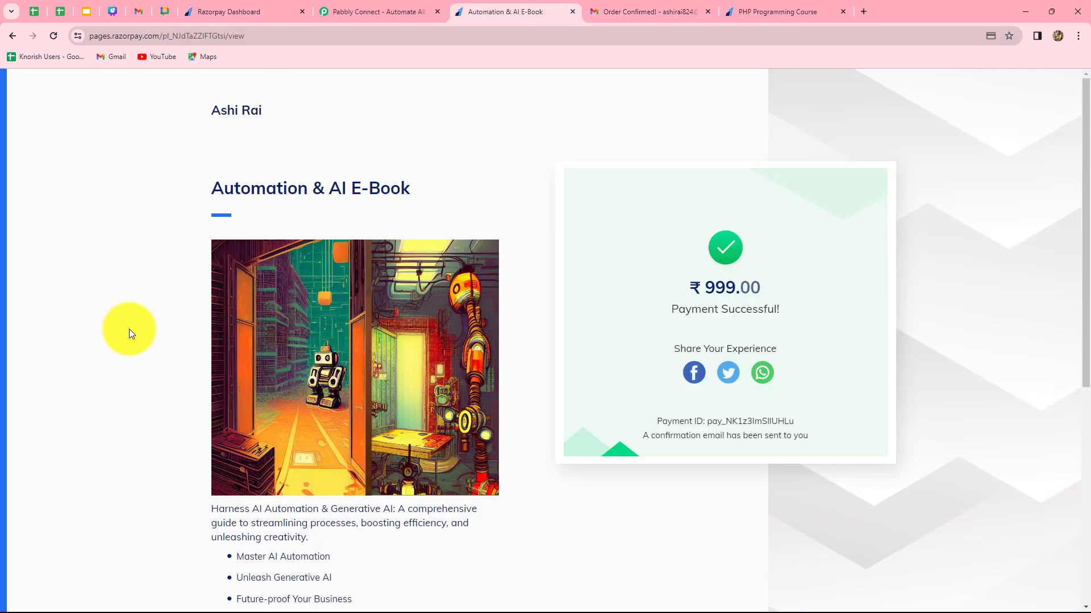
pyautogui.click(653, 13)
pyautogui.click(465, 12)
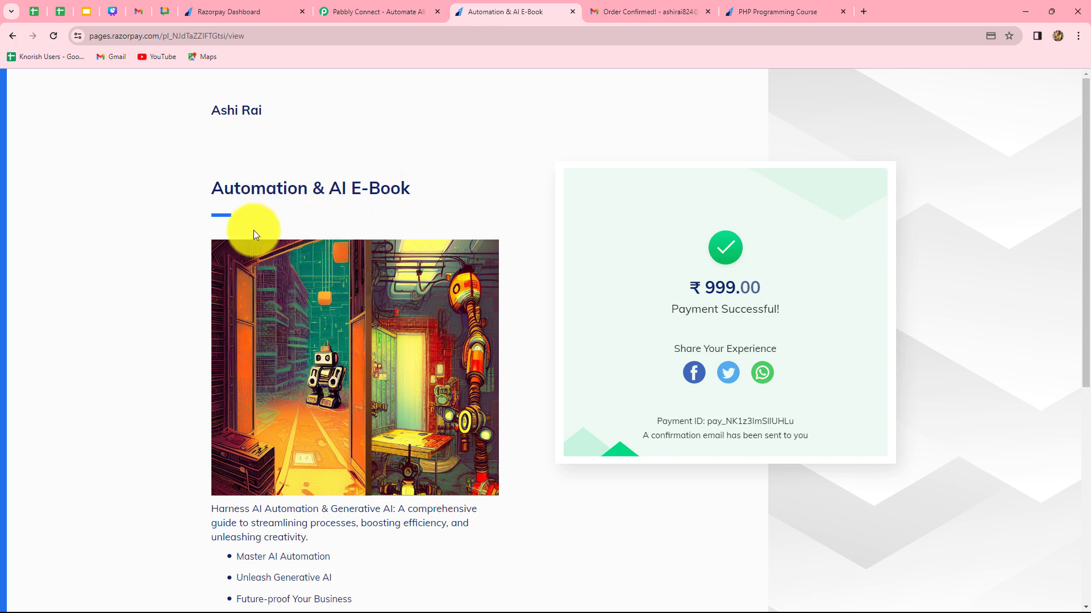
pyautogui.click(751, 10)
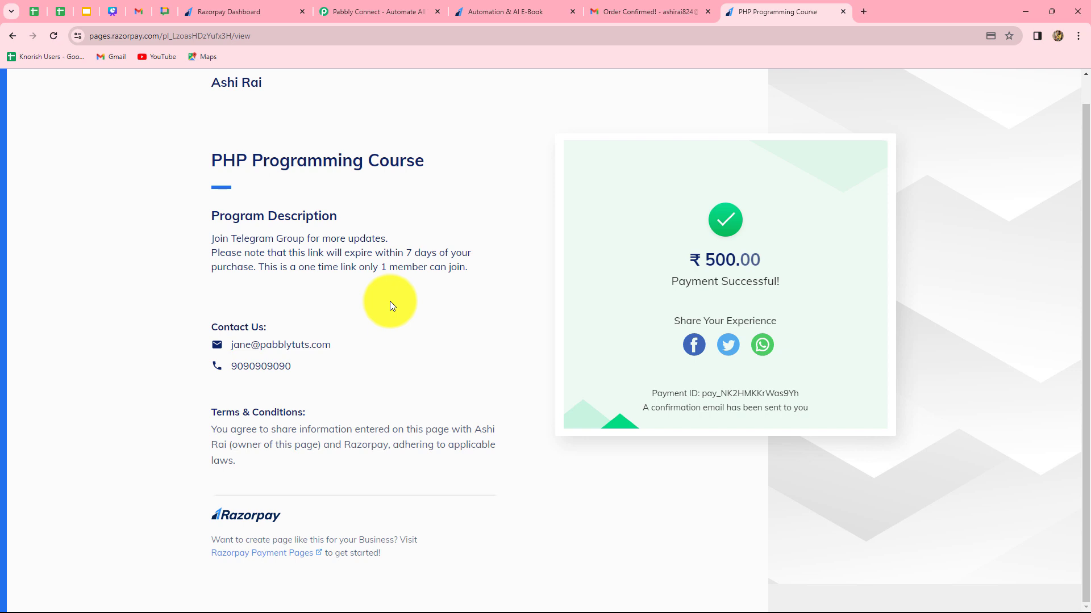
pyautogui.click(224, 10)
pyautogui.click(604, 14)
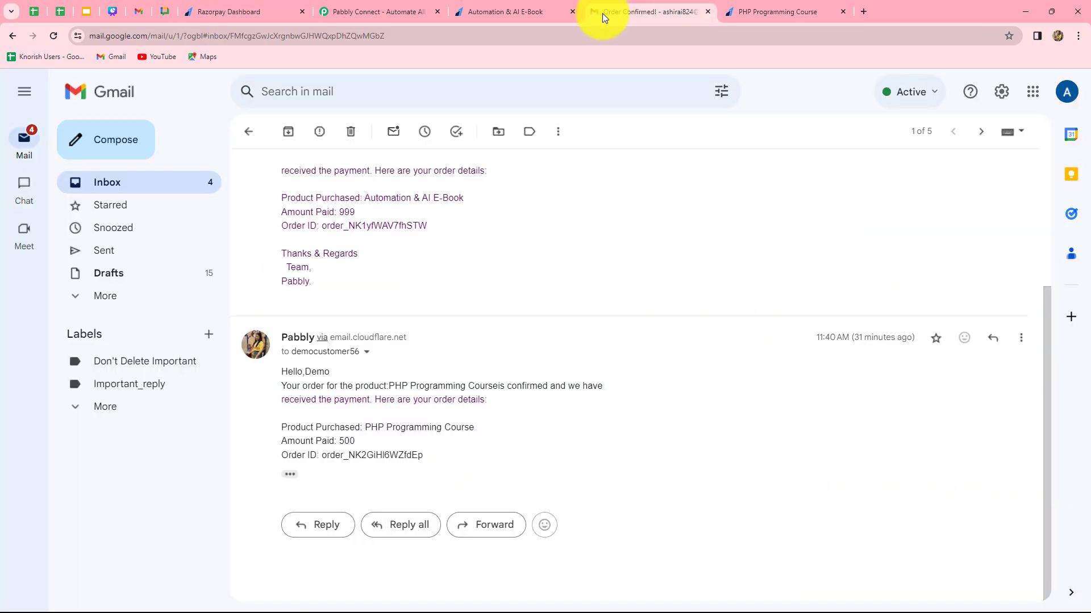
# Switch to the Pabbly Connect website, sign in, and open the Pabbly Connect application.
pyautogui.click(383, 11)
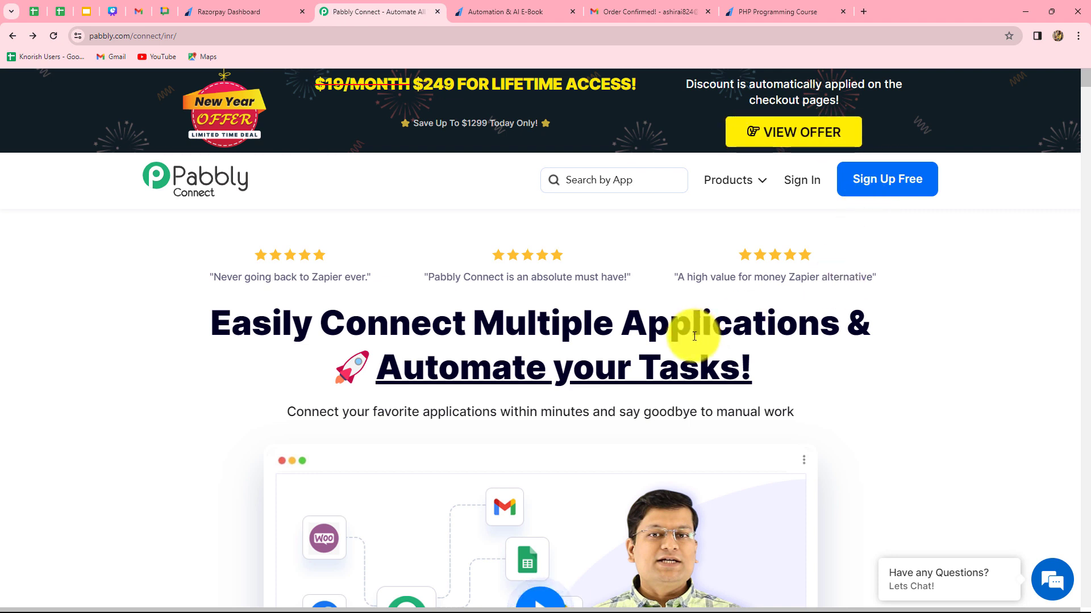
pyautogui.doubleClick(219, 321)
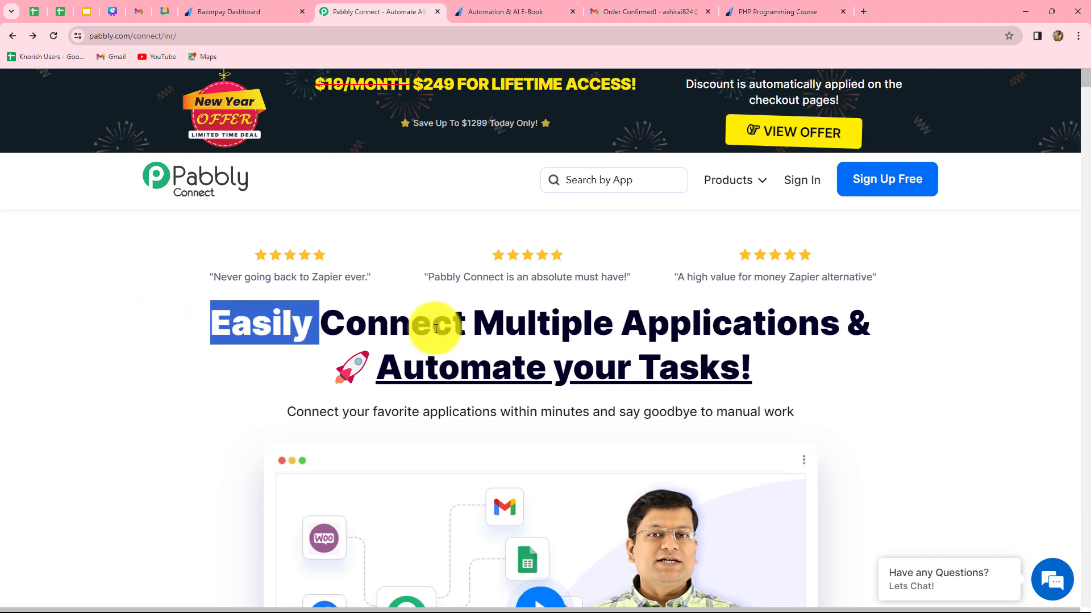
pyautogui.moveTo(436, 329); pyautogui.dragTo(799, 369)
pyautogui.click(869, 373)
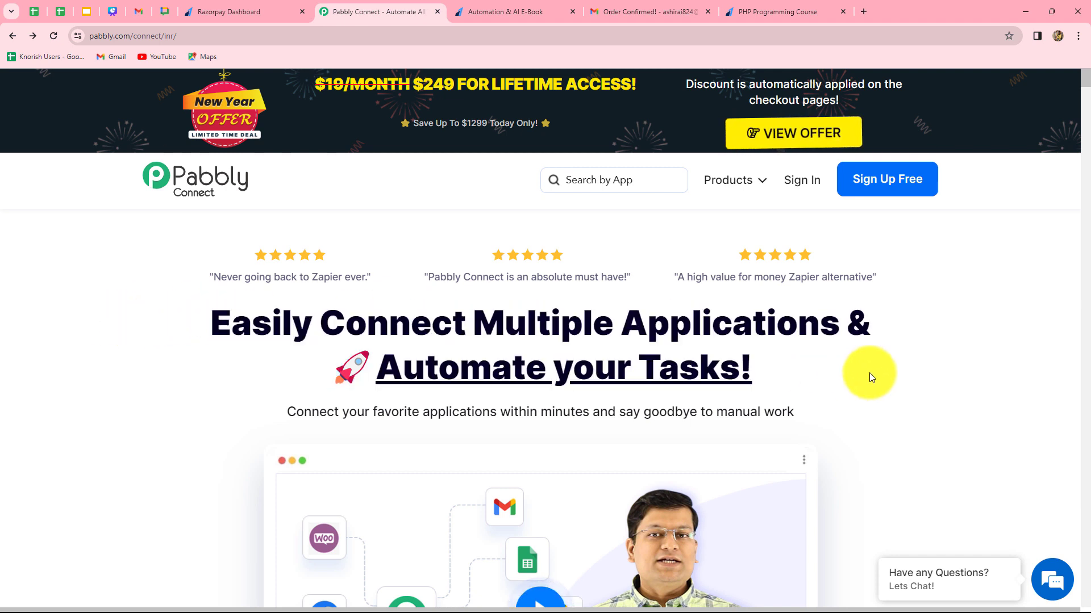
pyautogui.click(807, 180)
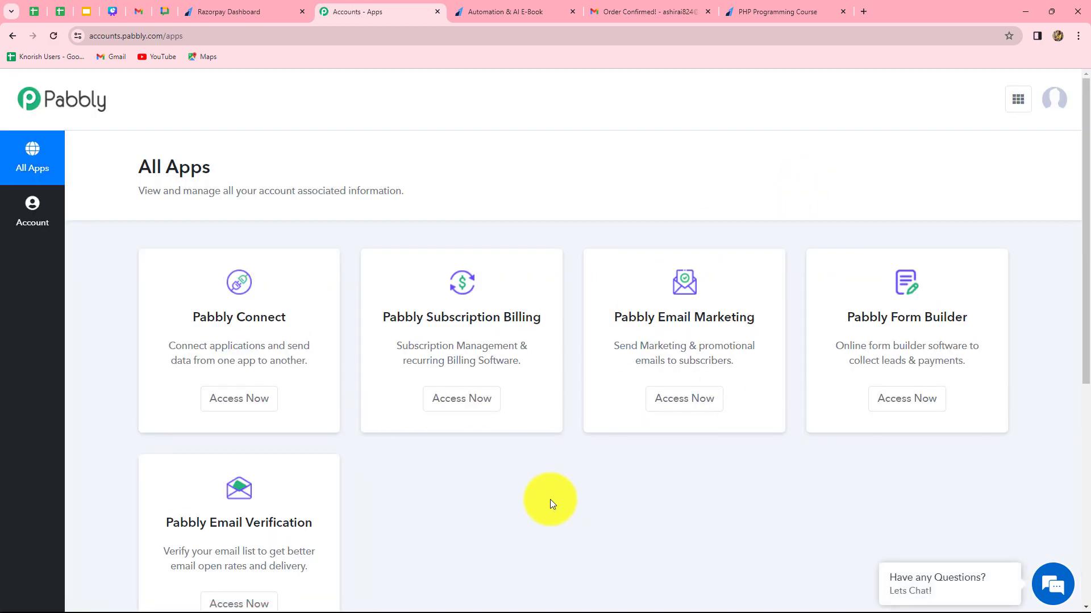
pyautogui.click(247, 404)
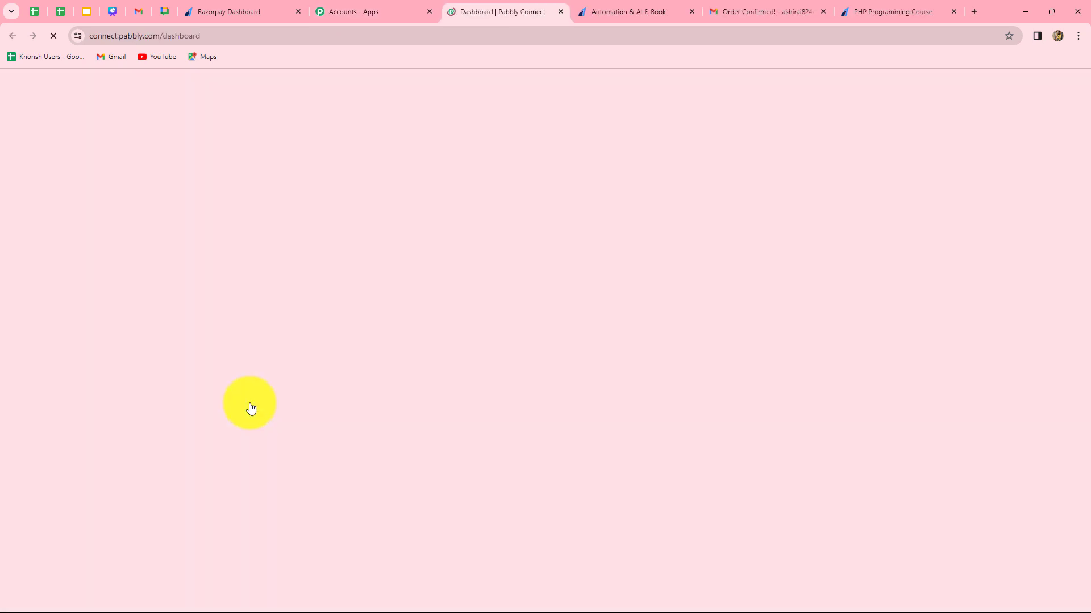
pyautogui.scroll(-2, 845, 465)
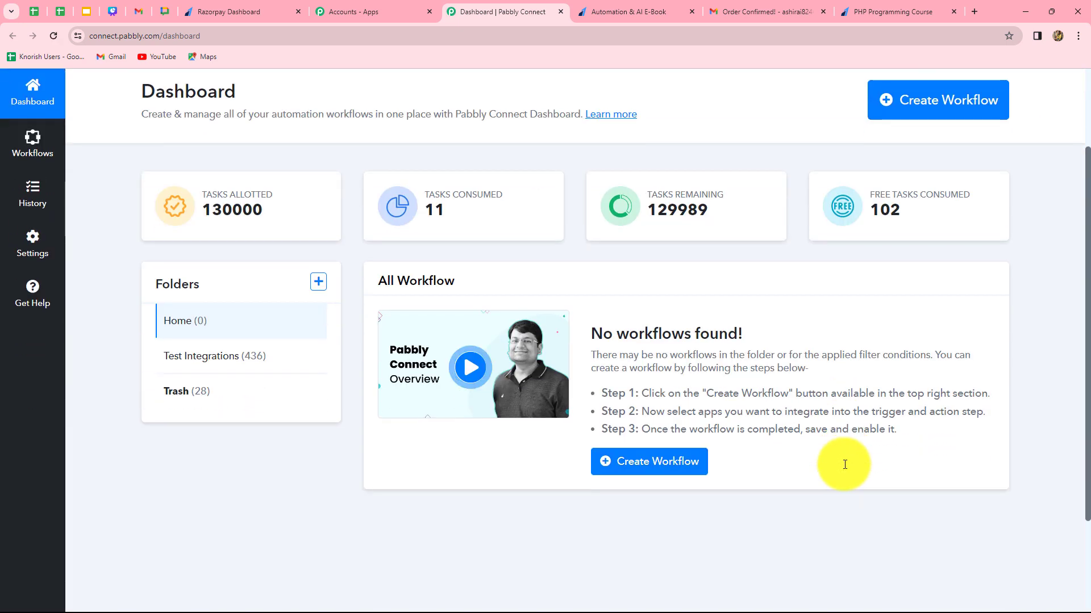
pyautogui.scroll(2, 845, 465)
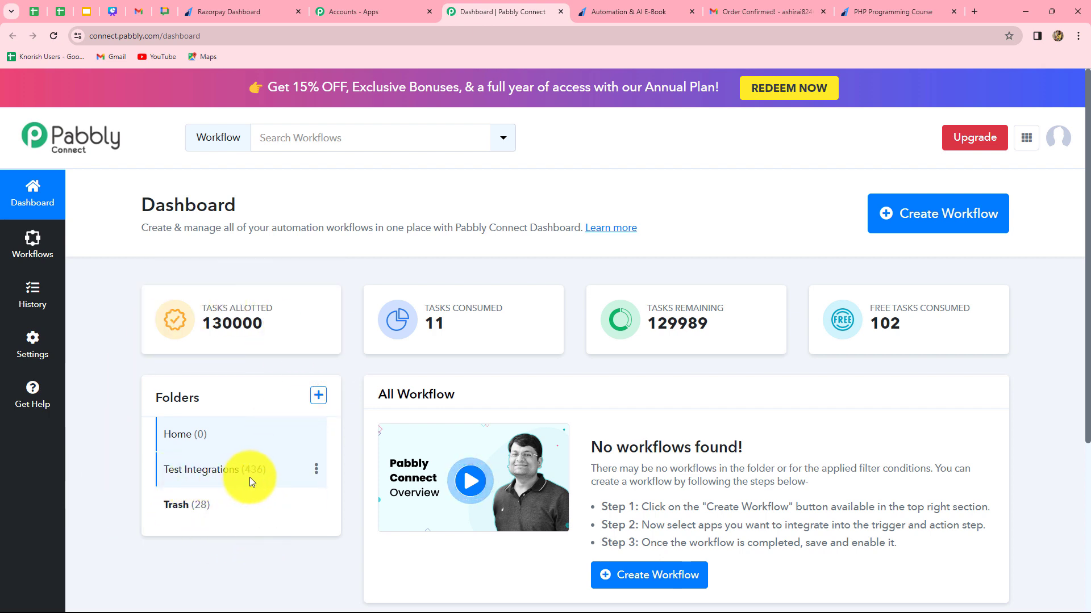
pyautogui.click(318, 396)
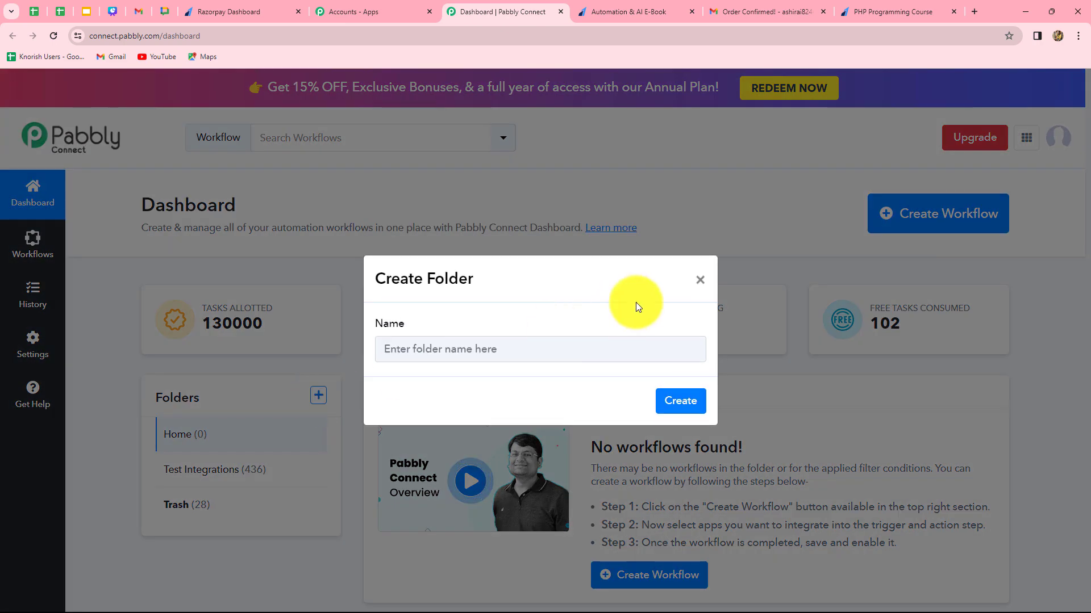
pyautogui.click(700, 280)
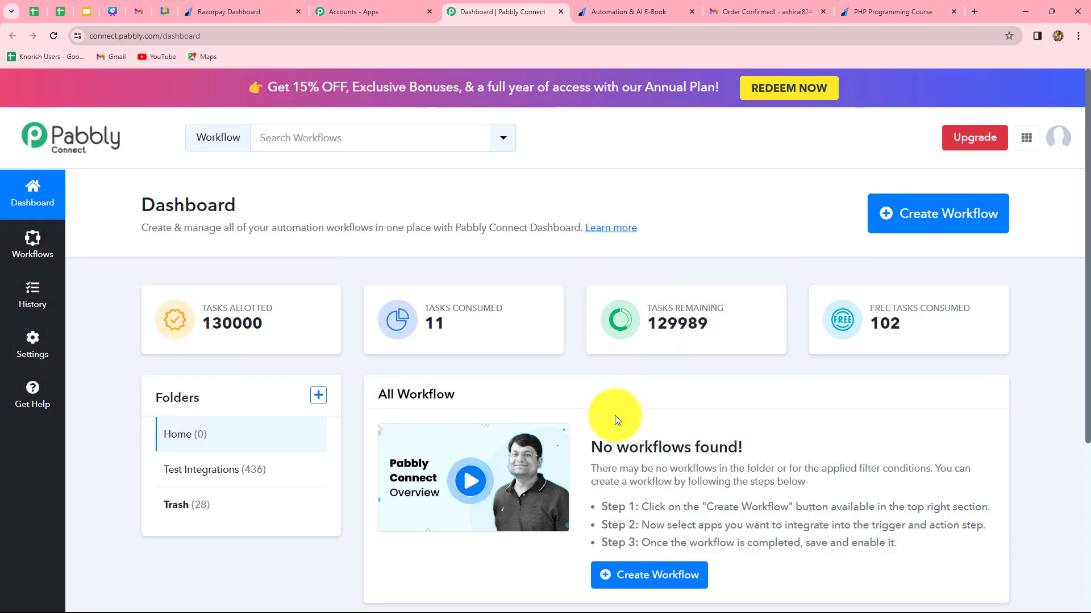
# Create a workflow named "Send Email for Razorpay payment for multiple products." in the Test Integrations folder.
pyautogui.click(962, 226)
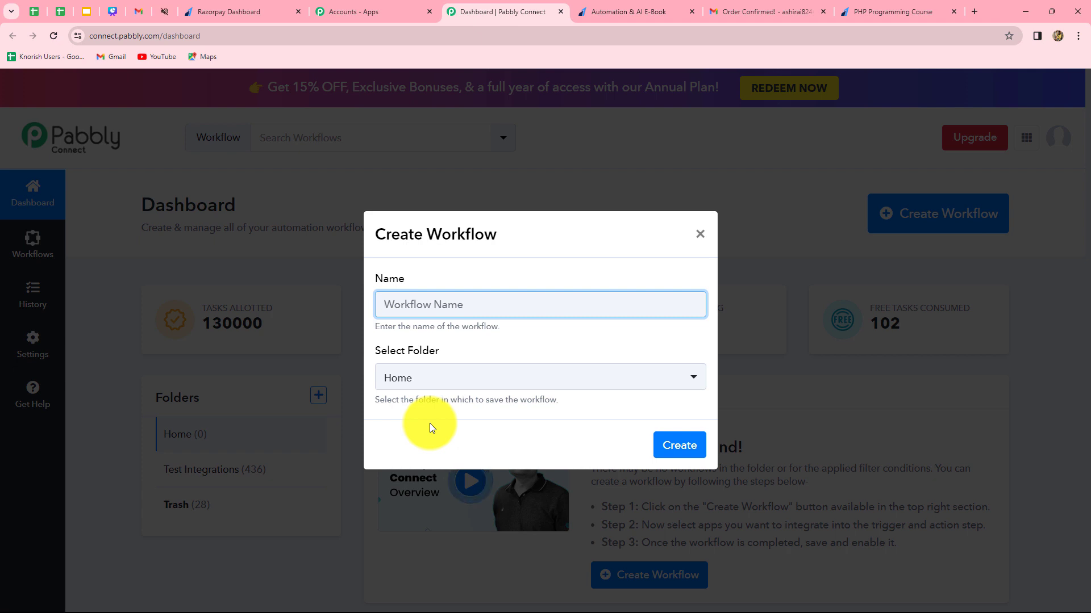
pyautogui.write('Send Email for Razorpay payment for multiple products.')
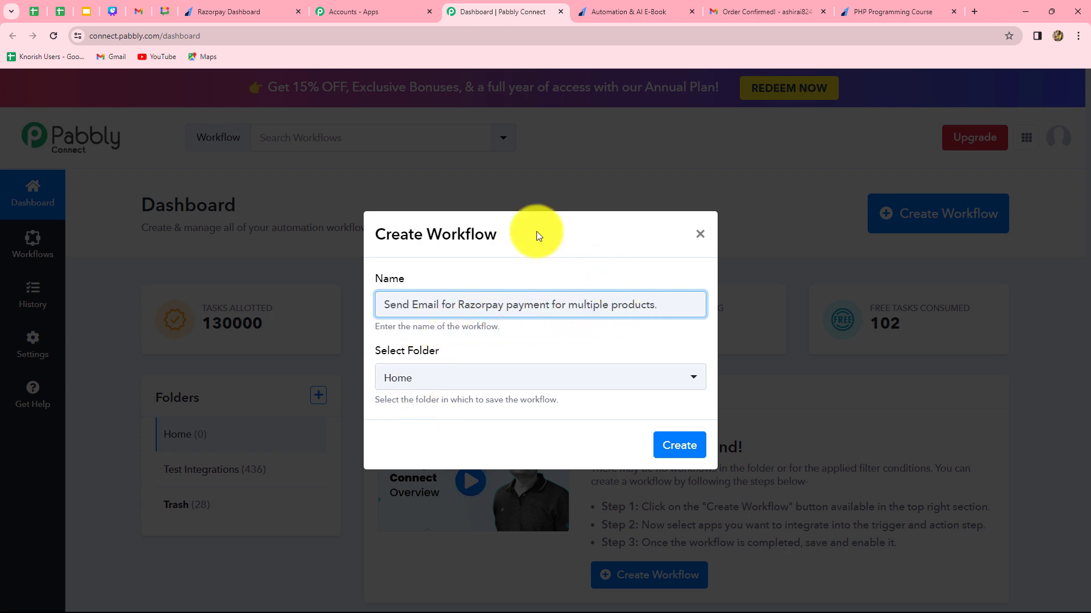
pyautogui.click(553, 379)
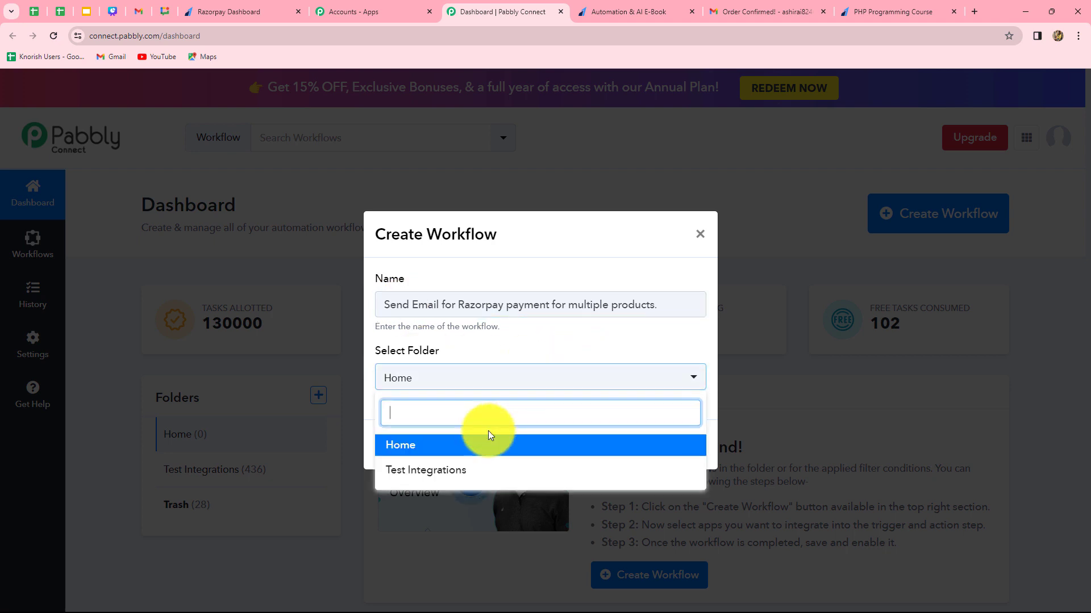
pyautogui.click(451, 476)
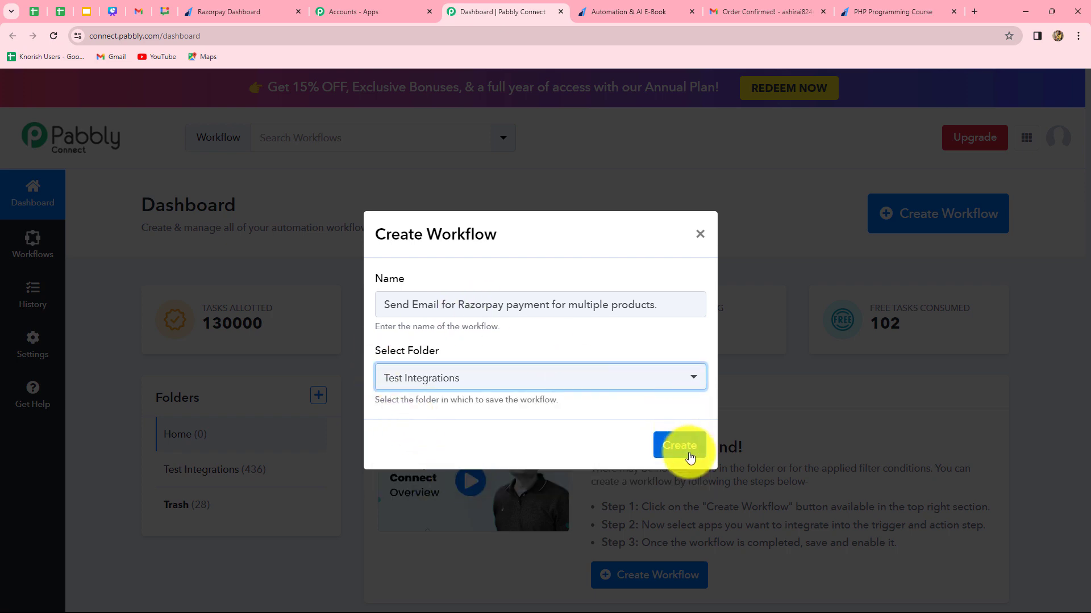
pyautogui.click(680, 445)
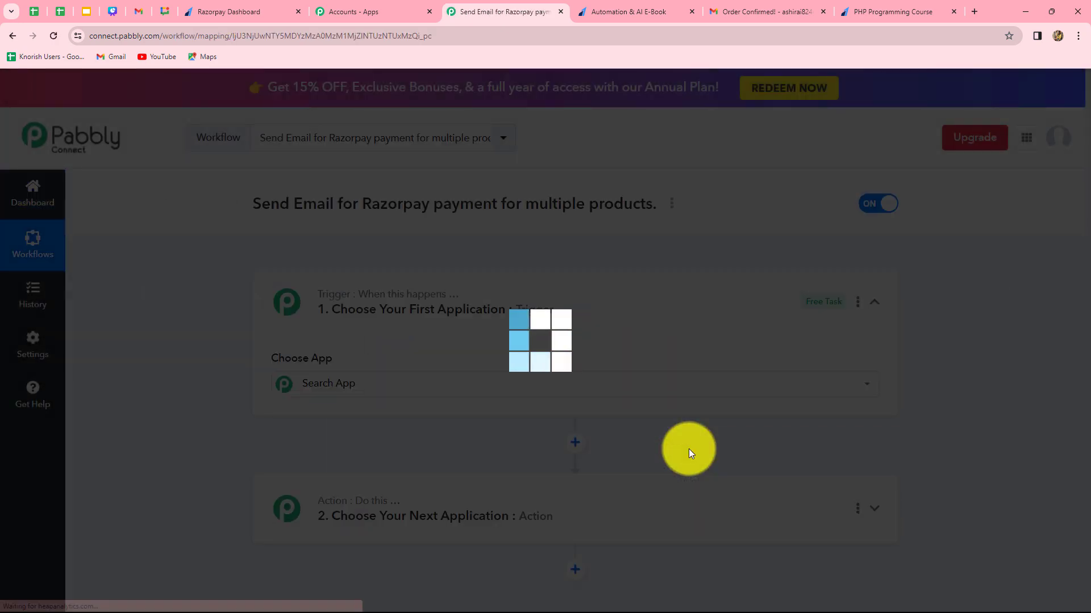
# Set the workflow's trigger to the Razorpay app with the Payment Captured event.
pyautogui.scroll(-4, 1088, 474)
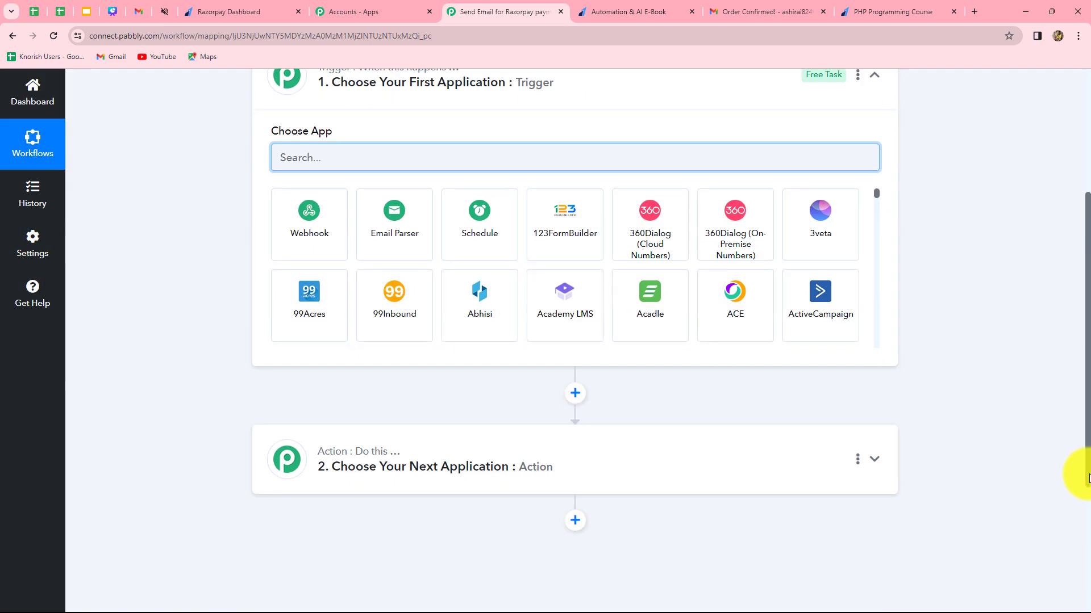
pyautogui.scroll(1, 1088, 477)
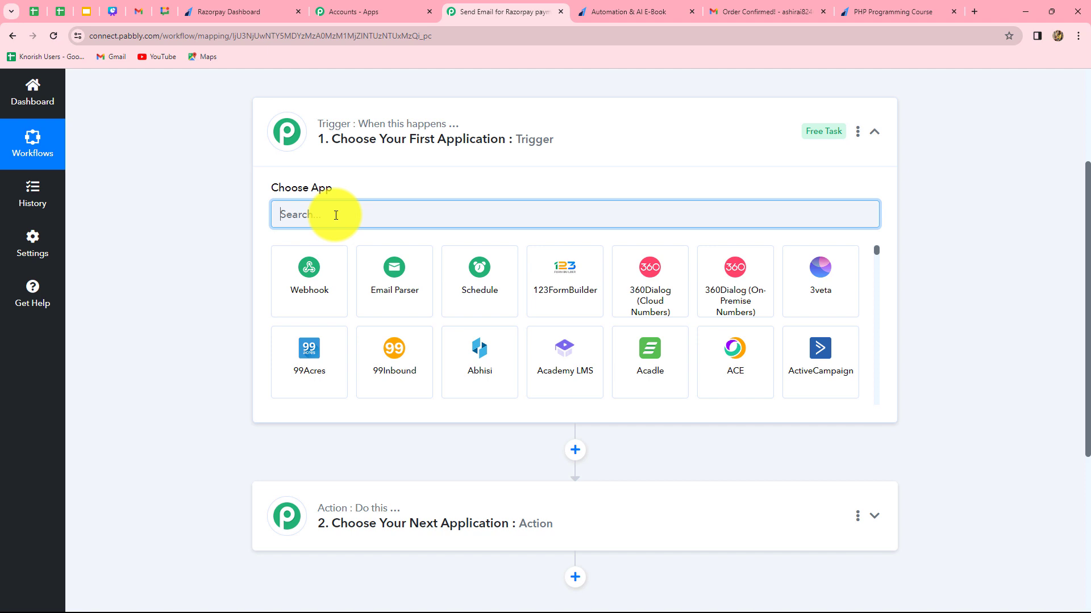
pyautogui.write('Razor')
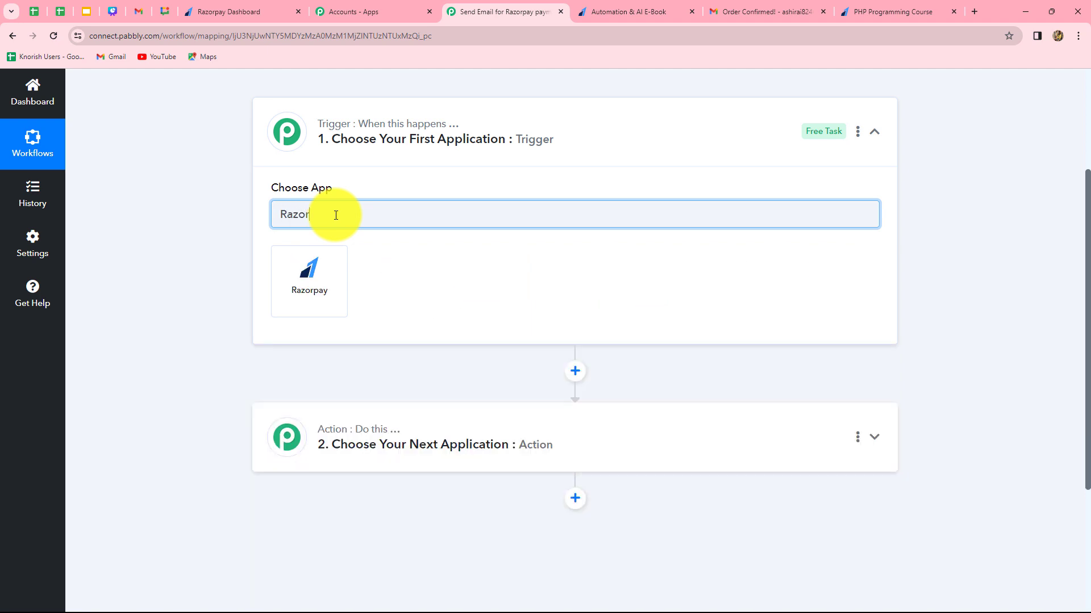
pyautogui.click(312, 304)
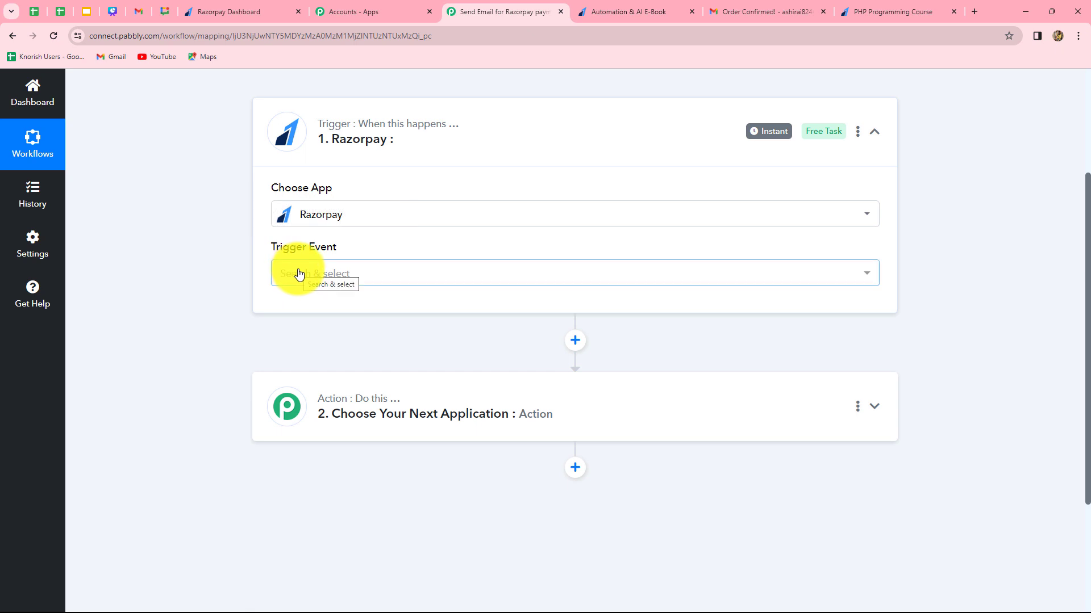
pyautogui.click(299, 275)
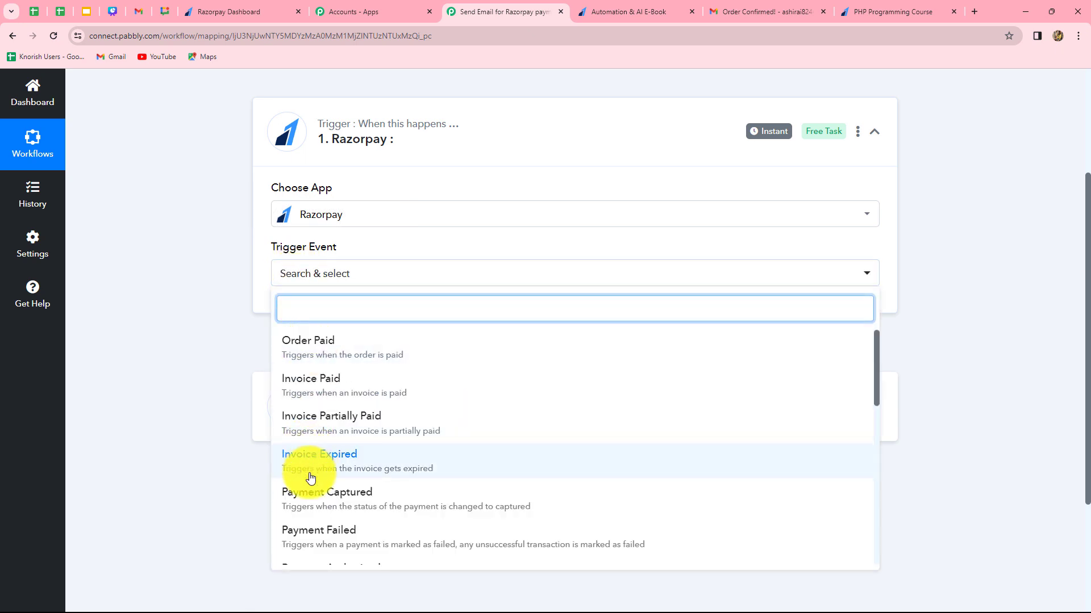
pyautogui.click(364, 503)
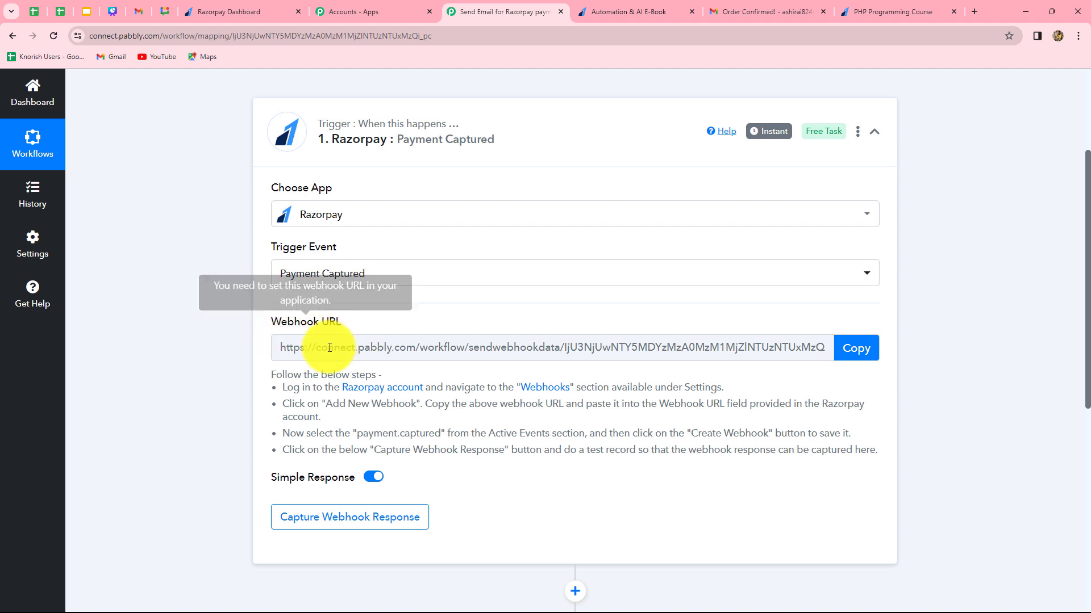
# Read the Razorpay trigger's setup instructions and copy its webhook URL.
pyautogui.moveTo(322, 387); pyautogui.dragTo(653, 480)
pyautogui.click(233, 410)
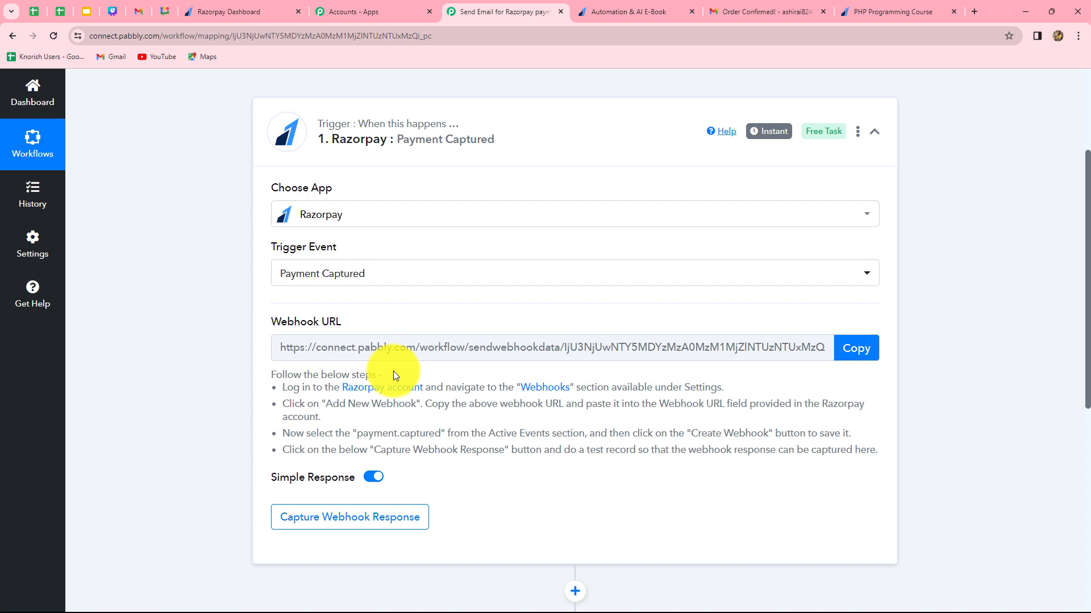
pyautogui.click(857, 349)
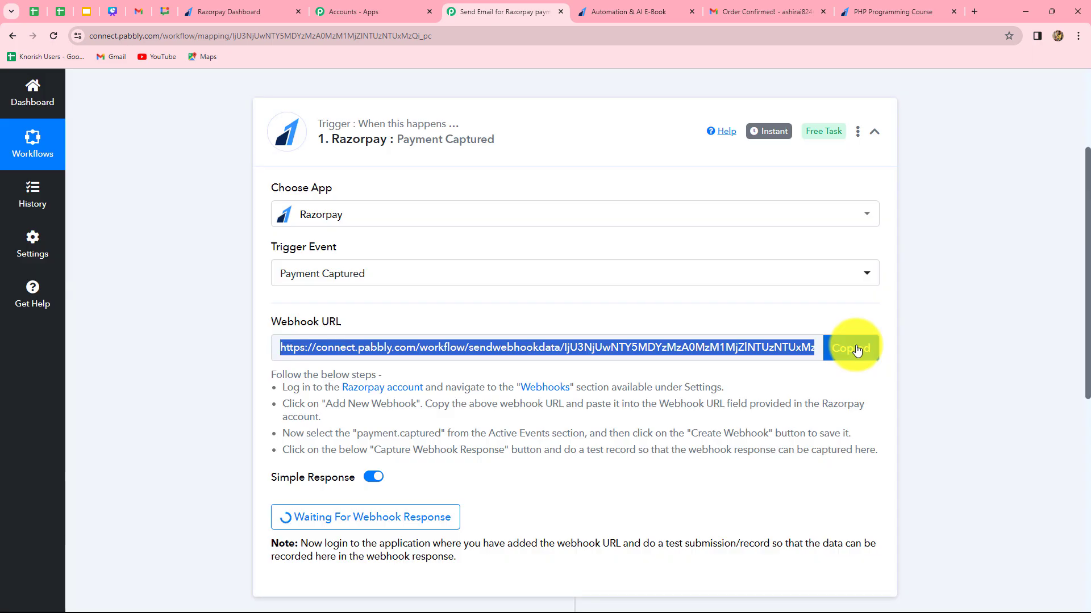
# Switch to the Razorpay dashboard and open the Webhooks section of the account's website and app settings.
pyautogui.click(228, 7)
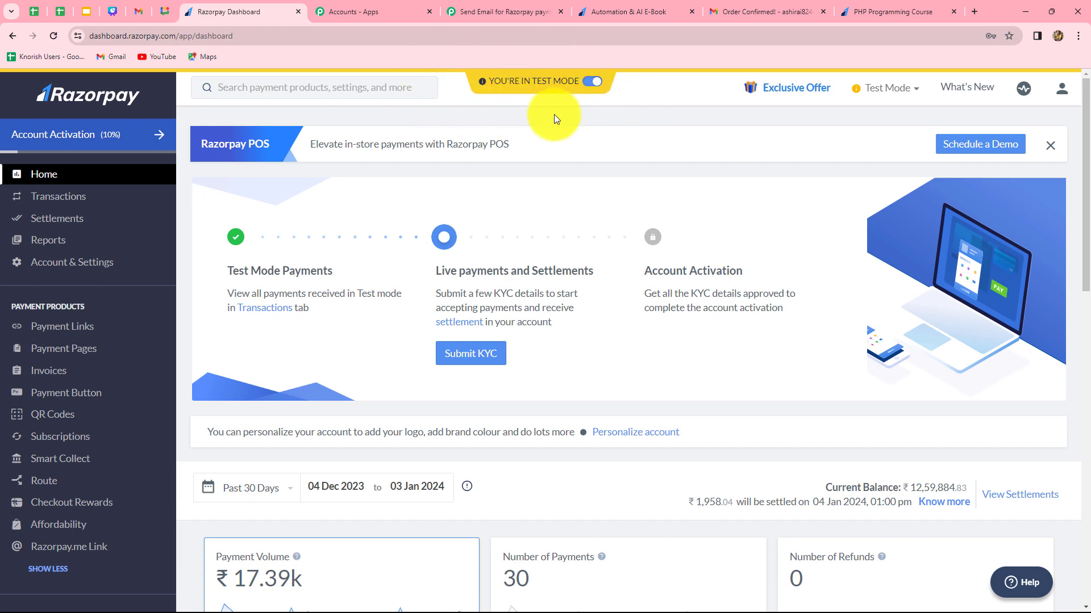
pyautogui.click(89, 268)
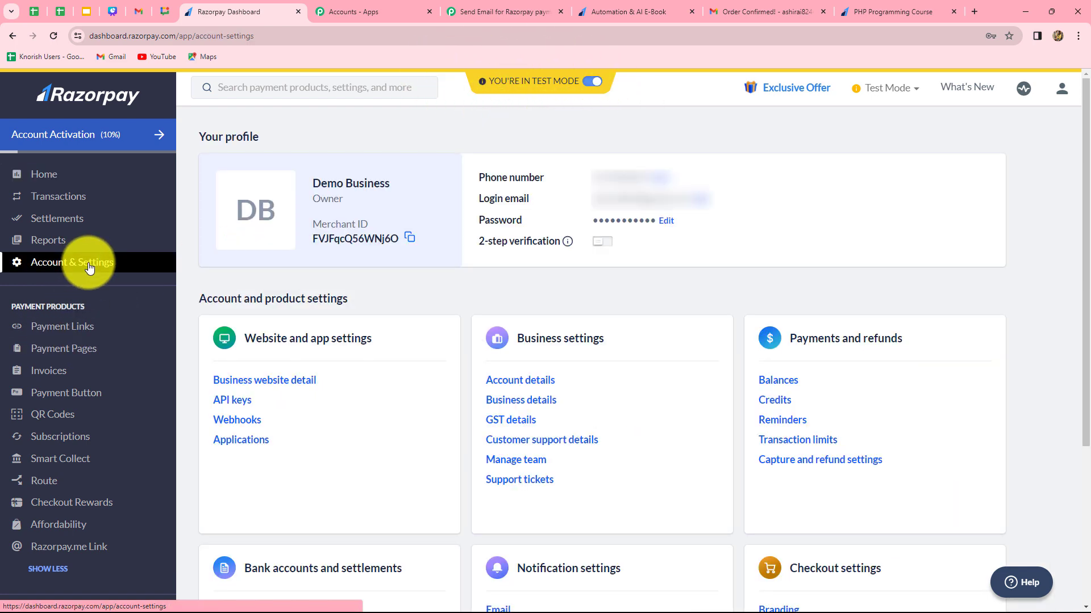
pyautogui.click(249, 424)
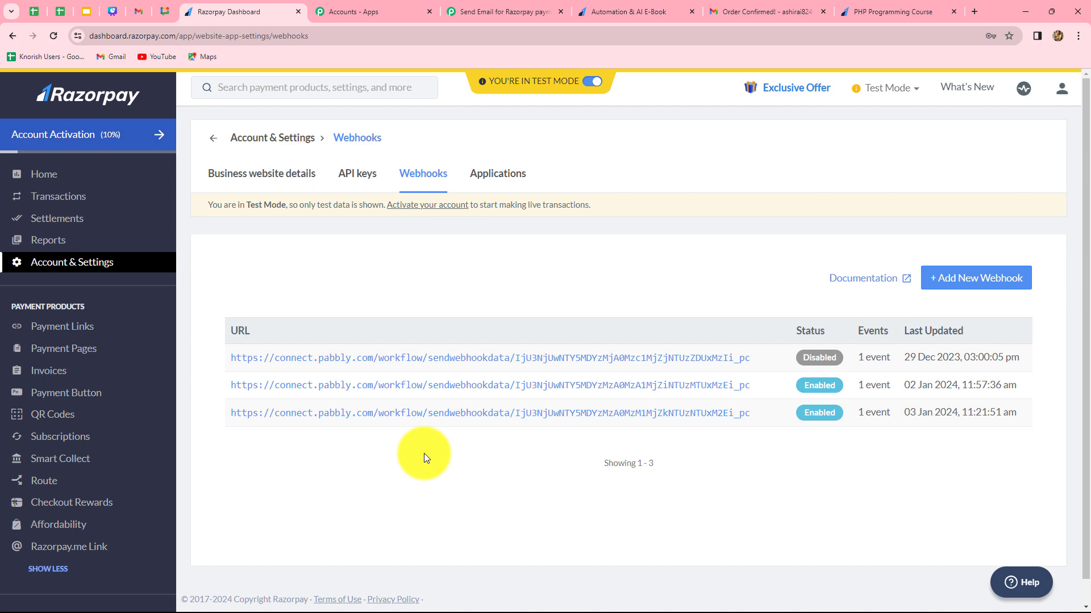
# Start a new webhook with the copied Pabbly webhook URL and check Pabbly's instructions for the required active event.
pyautogui.click(1000, 287)
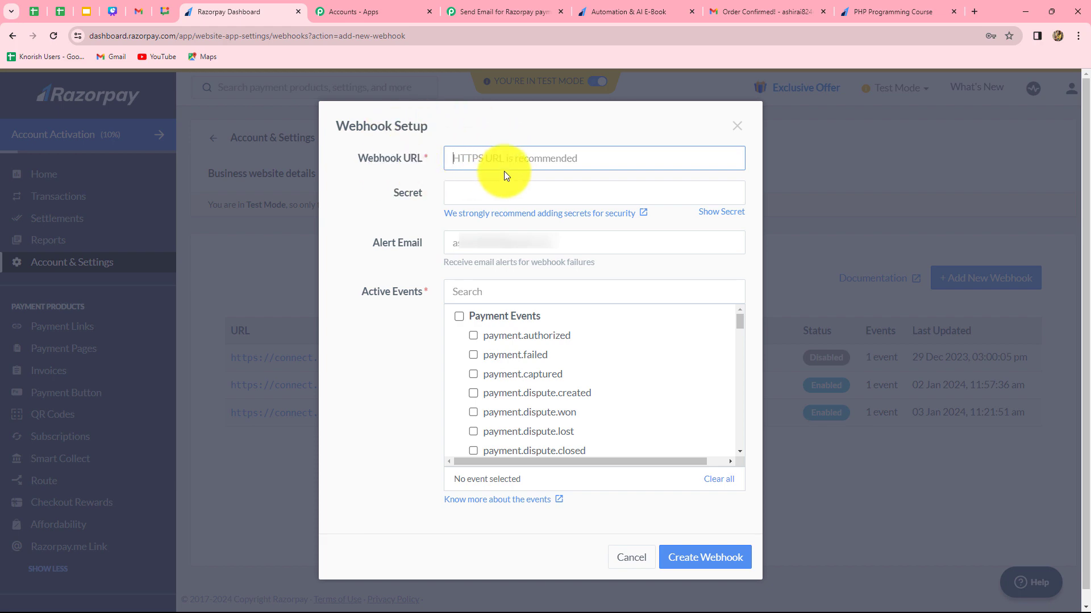
pyautogui.hotkey('ctrl', 'v')
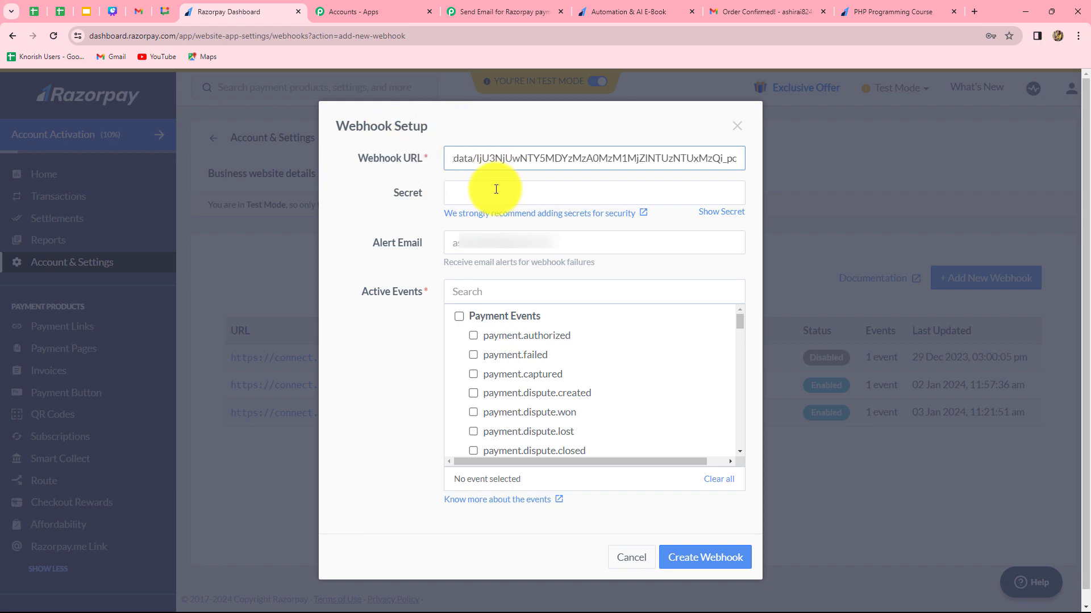
pyautogui.scroll(-1, 420, 287)
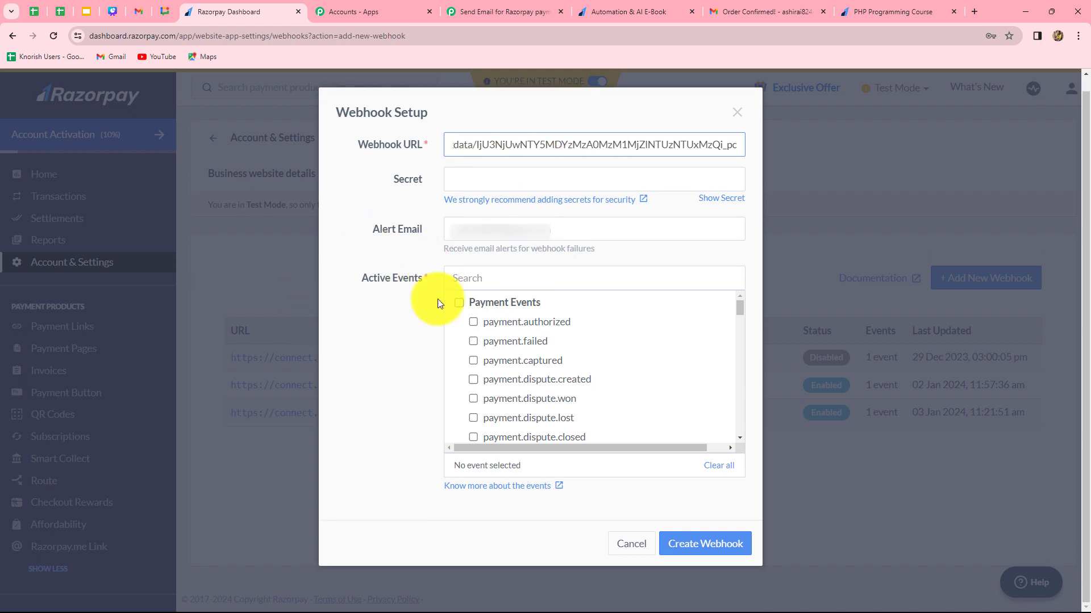
pyautogui.click(474, 13)
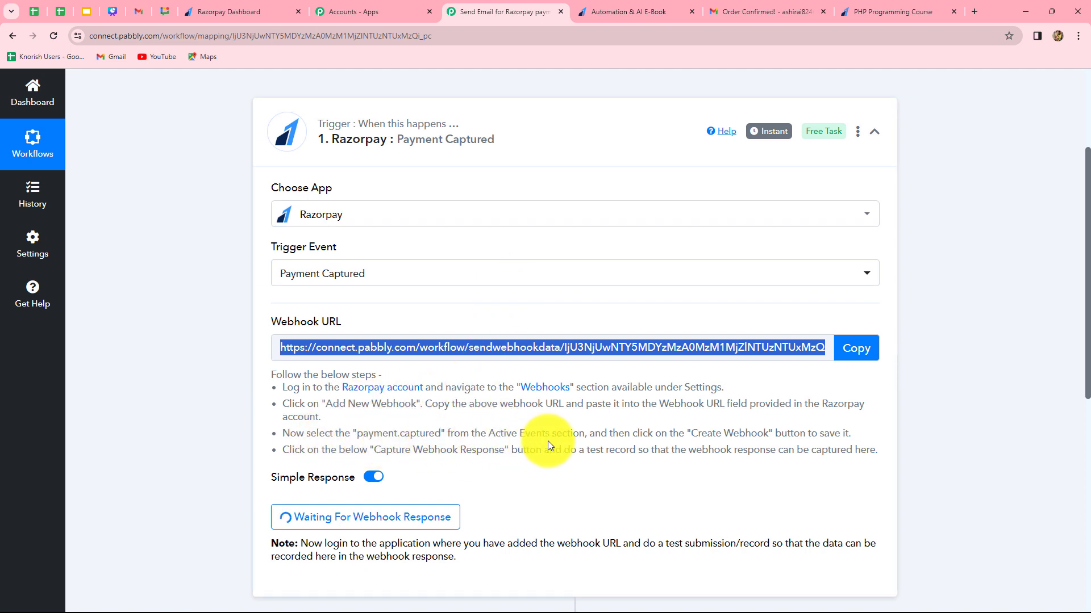
pyautogui.click(236, 12)
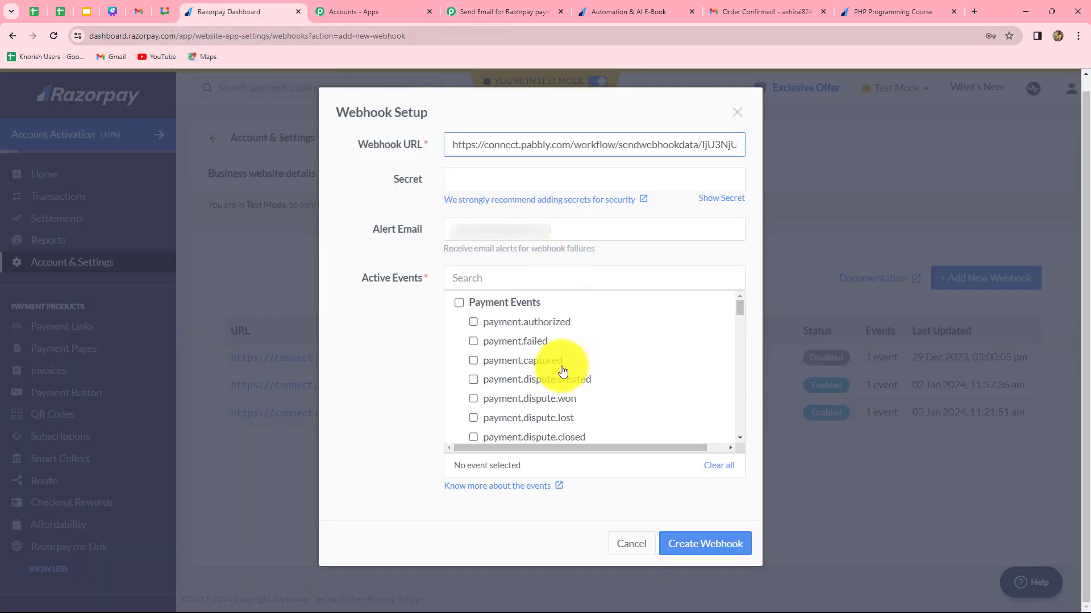
# Enable the payment.captured event, create the webhook, and return to the Pabbly workflow to check the trigger's webhook response status.
pyautogui.click(473, 361)
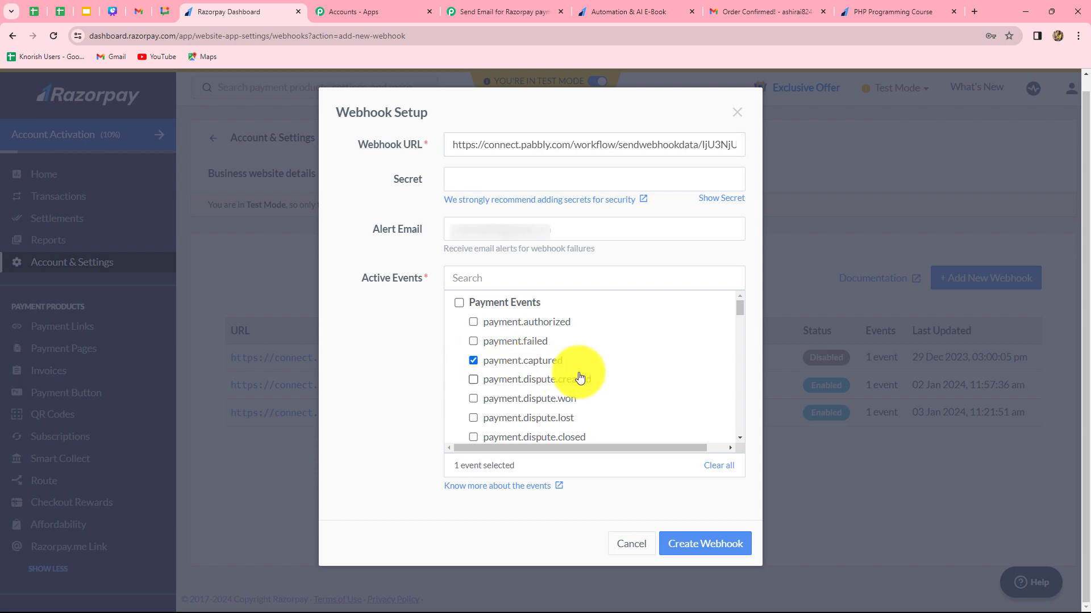
pyautogui.scroll(-5, 580, 378)
pyautogui.click(736, 543)
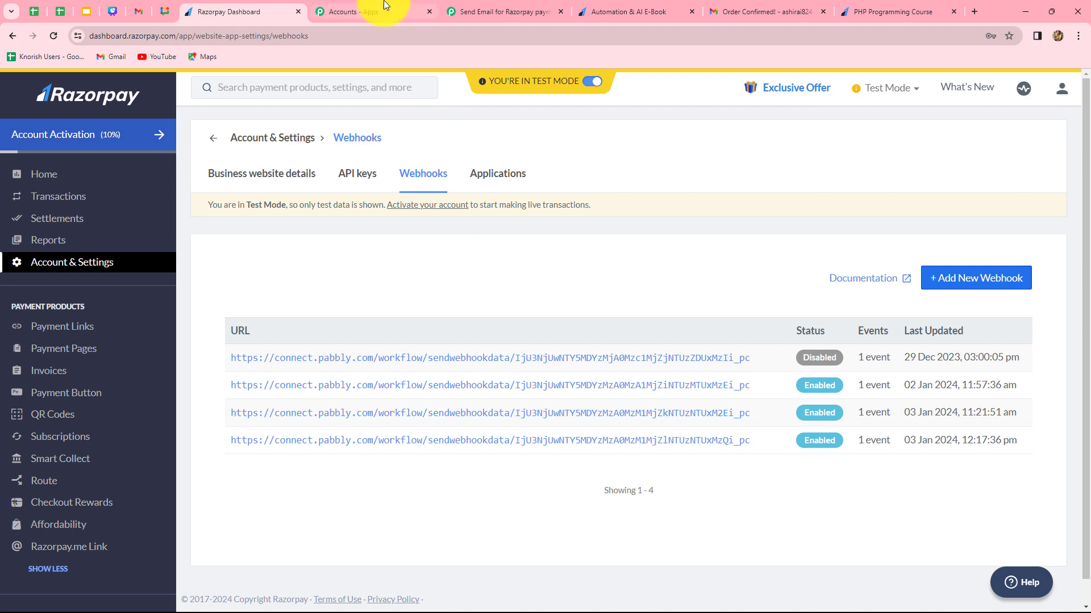
pyautogui.click(516, 7)
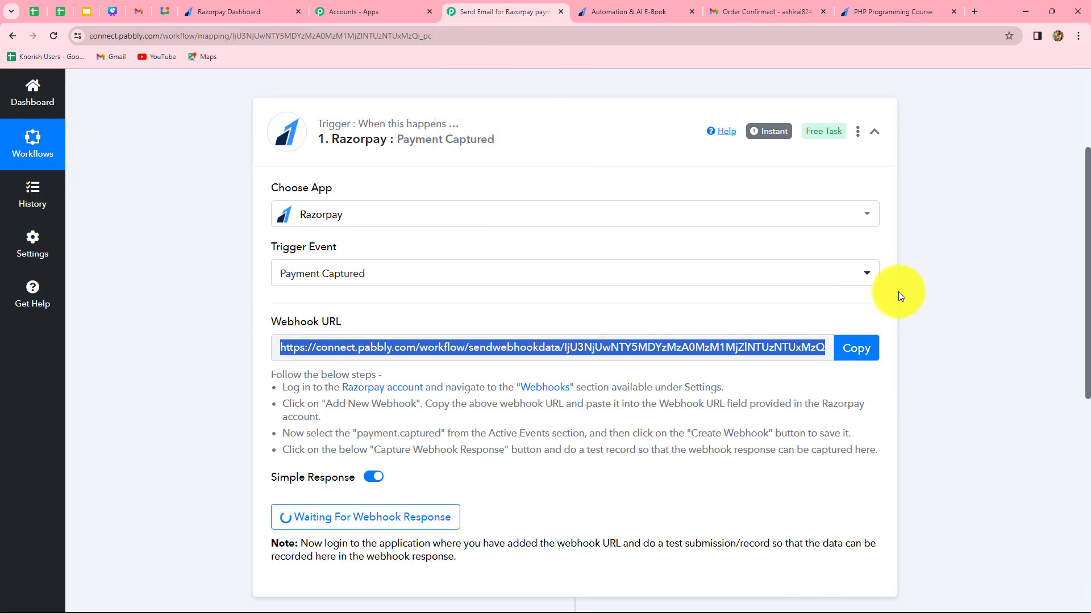
pyautogui.scroll(-4, 150, 239)
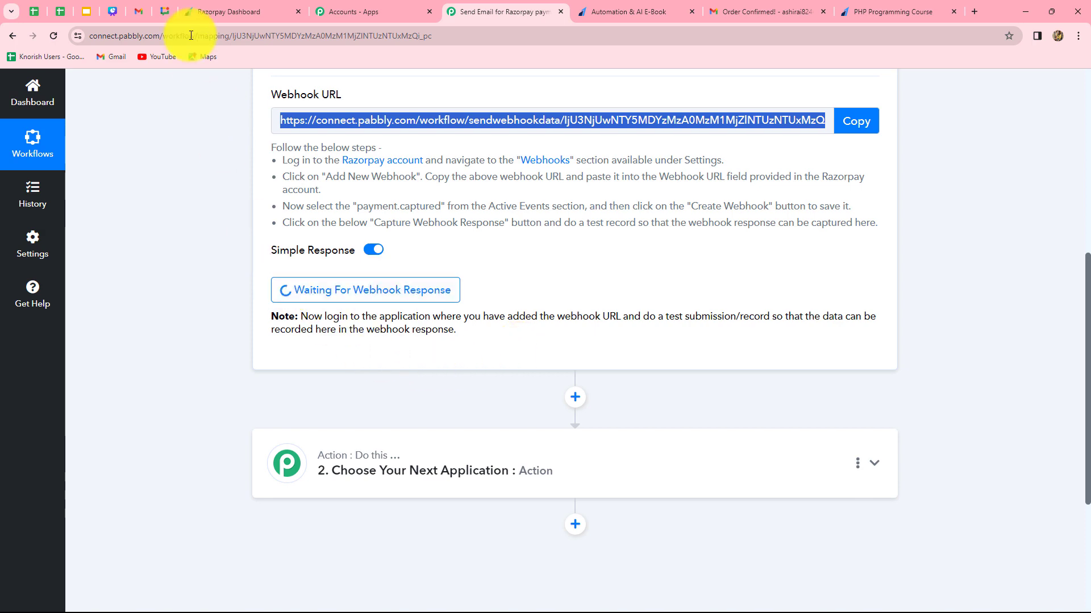
# Switch back to the Razorpay dashboard, open the payment pages list, and look through the available product pages.
pyautogui.click(214, 15)
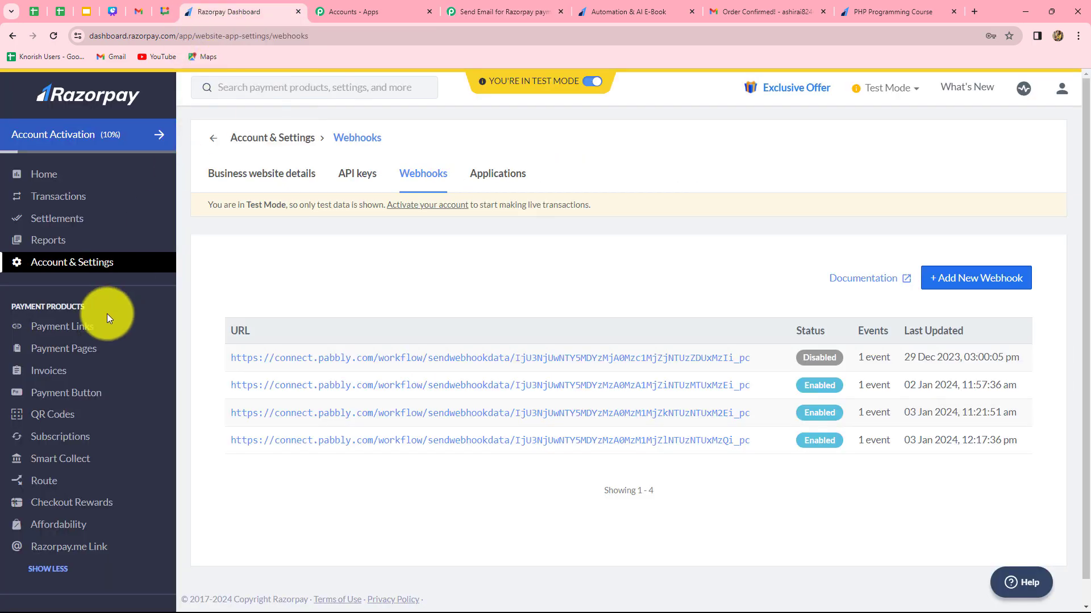
pyautogui.click(74, 352)
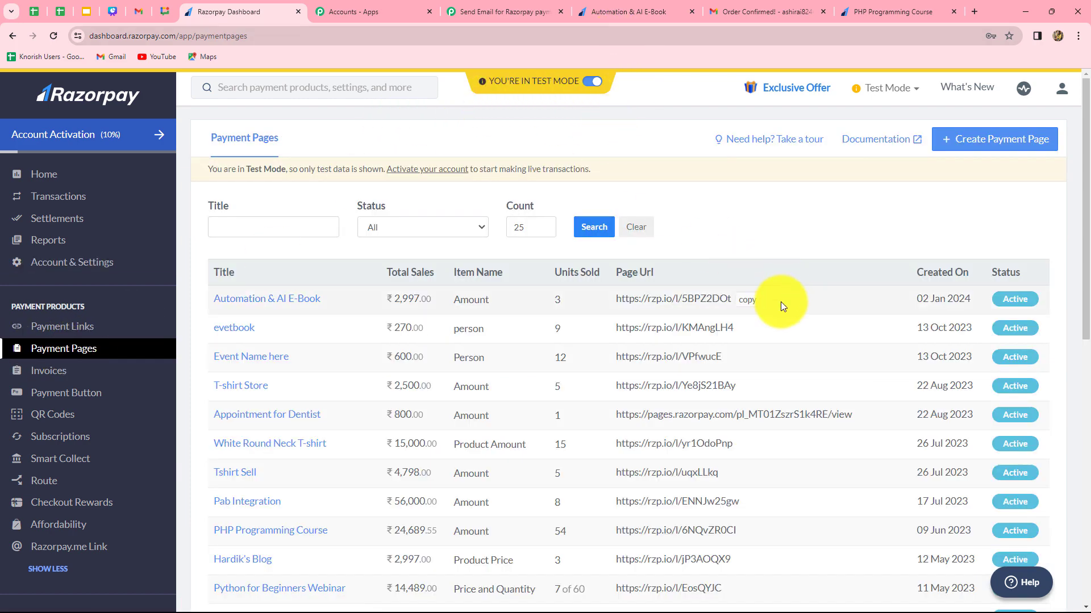
pyautogui.scroll(-1, 806, 386)
pyautogui.scroll(-7, 807, 384)
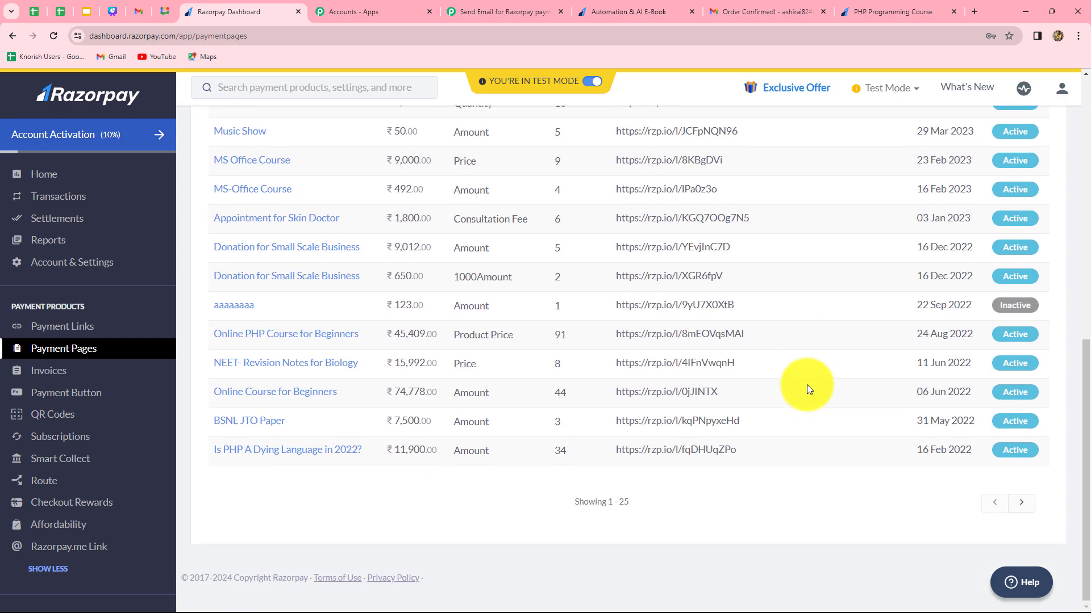
pyautogui.scroll(8, 806, 384)
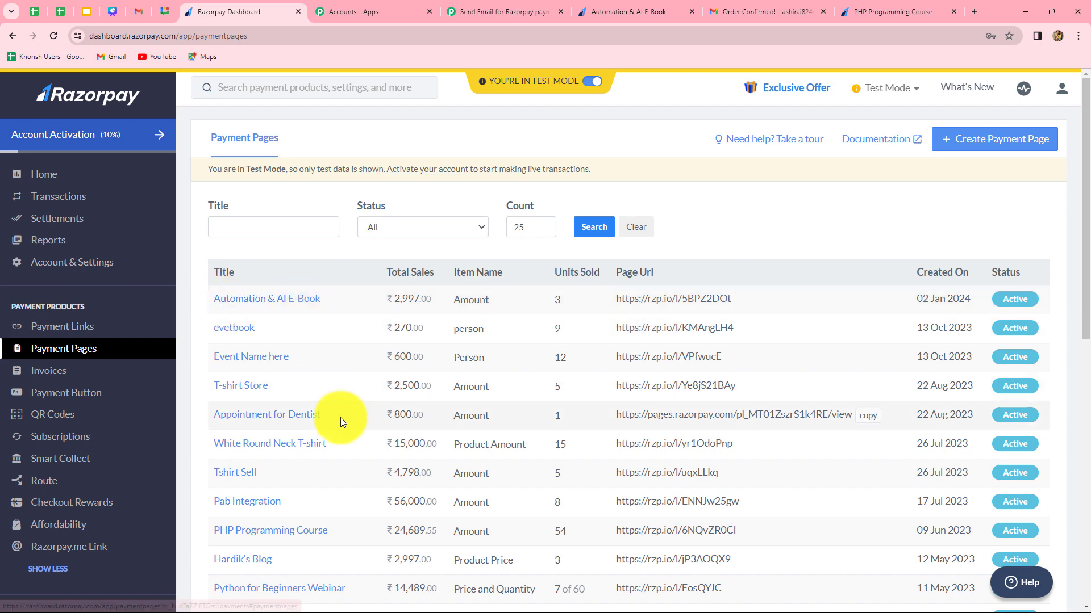
pyautogui.scroll(-2, 306, 424)
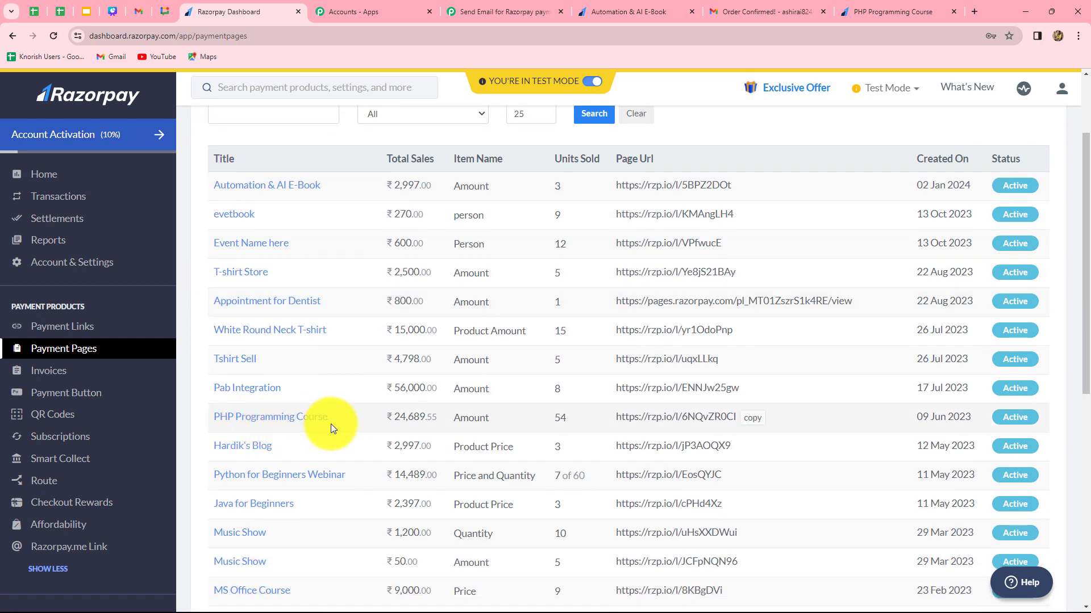
pyautogui.scroll(2, 331, 424)
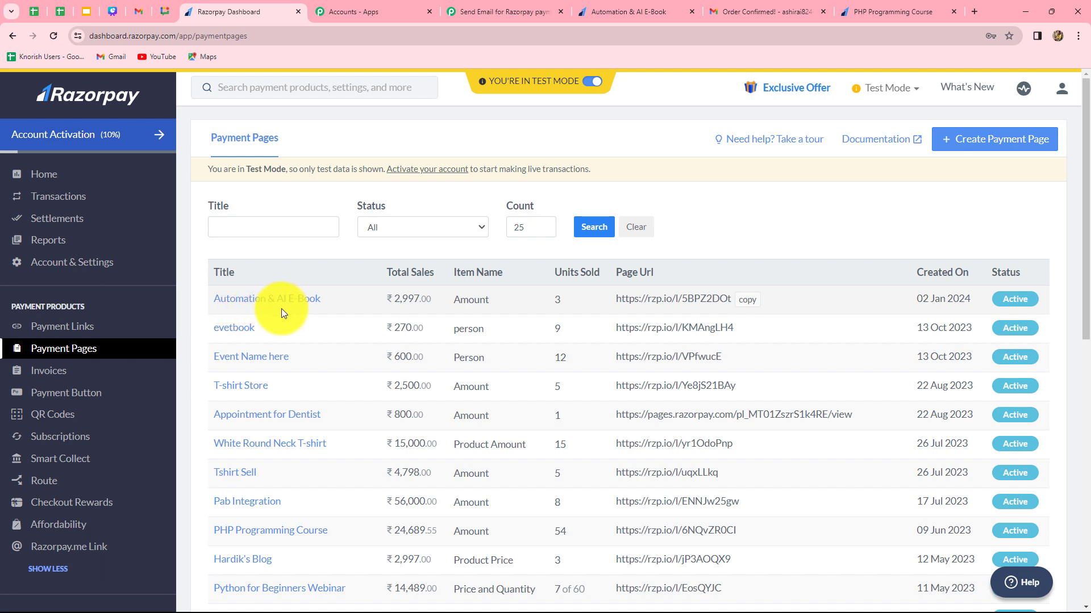
# Copy the URL of the Automation & AI E-Book payment page and open it in a new browser tab.
pyautogui.click(747, 301)
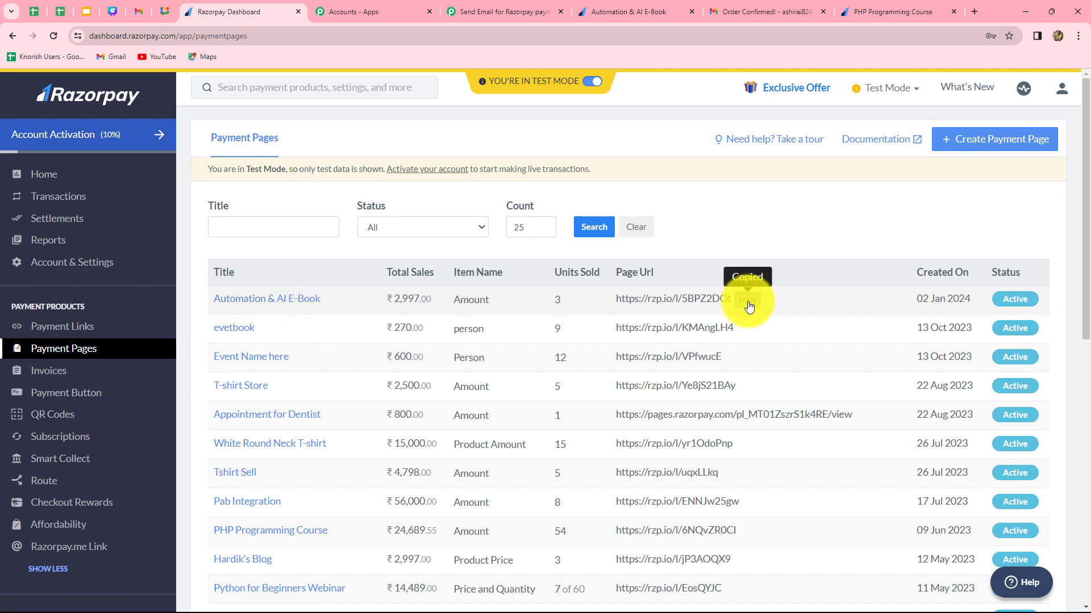
pyautogui.click(973, 12)
pyautogui.click(512, 289)
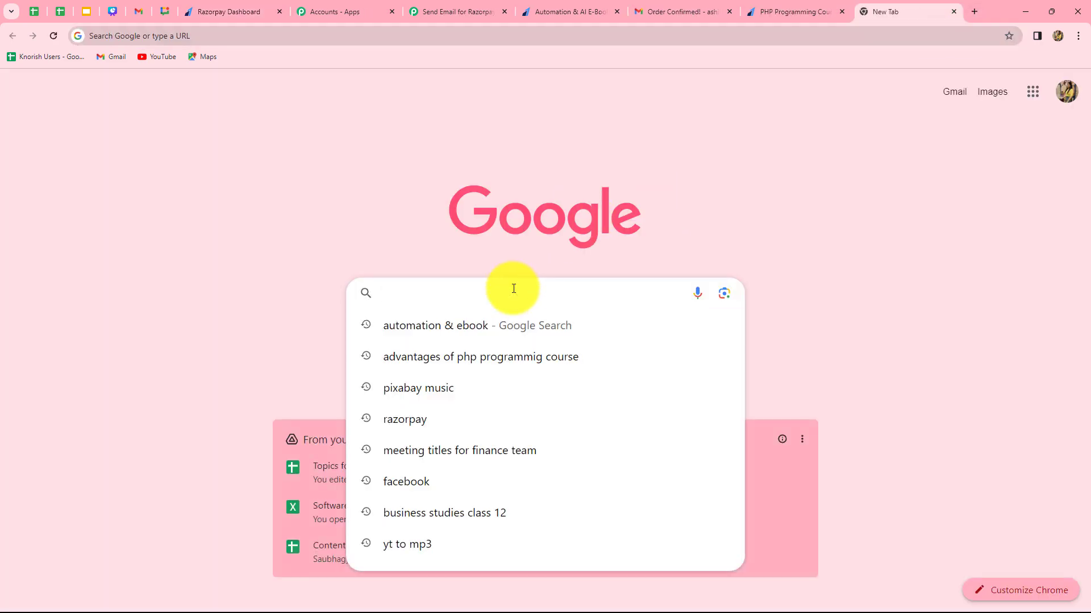
pyautogui.hotkey('ctrl', 'v')
pyautogui.press('Return')
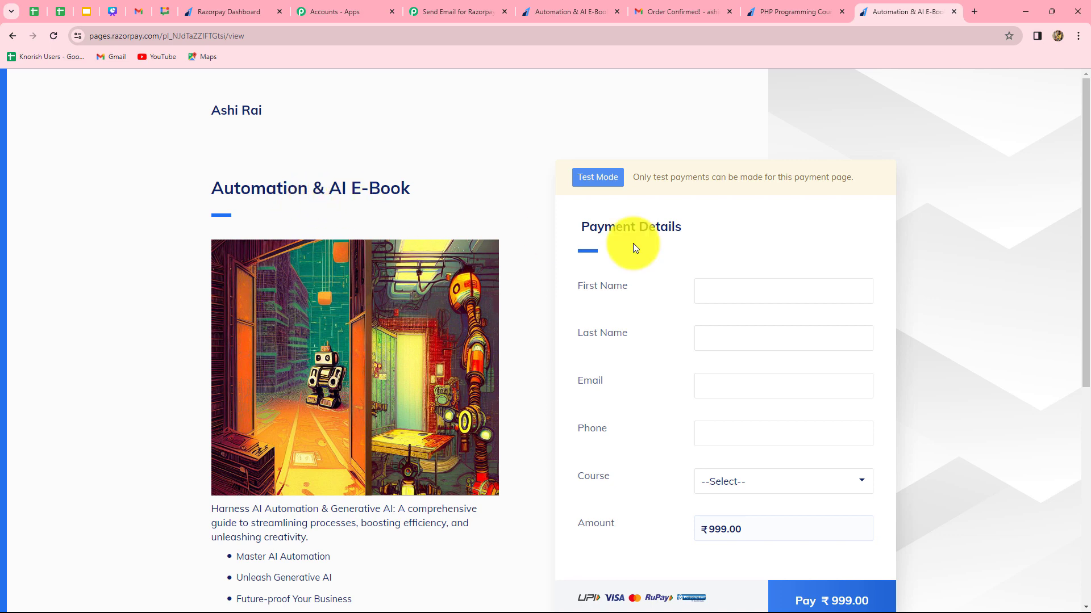
# Fill in the test customer's first name, last name and e-mail address in the payment details.
pyautogui.click(722, 290)
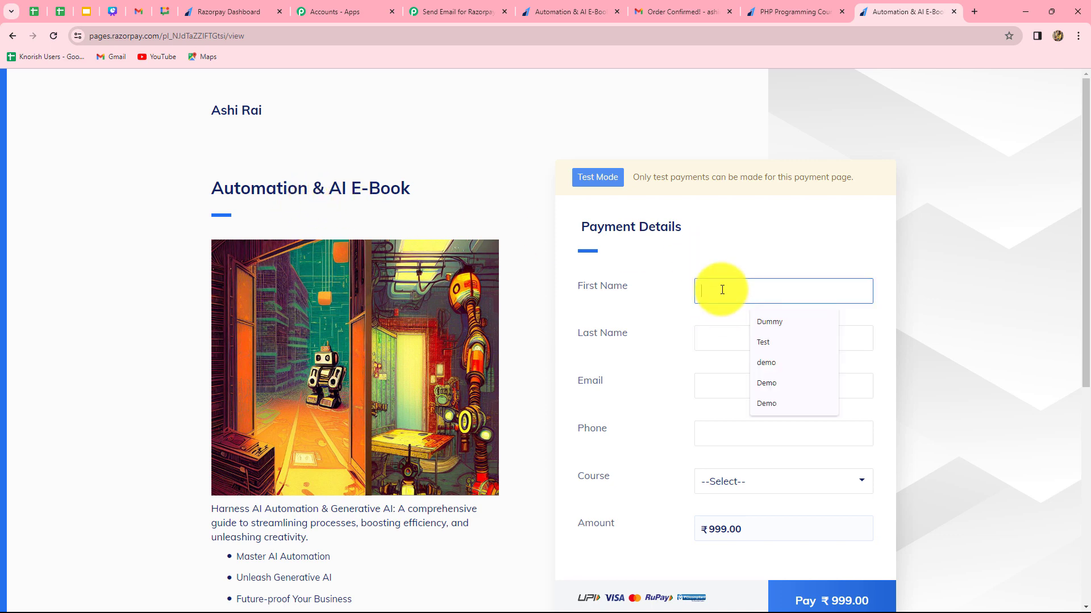
pyautogui.write('Test')
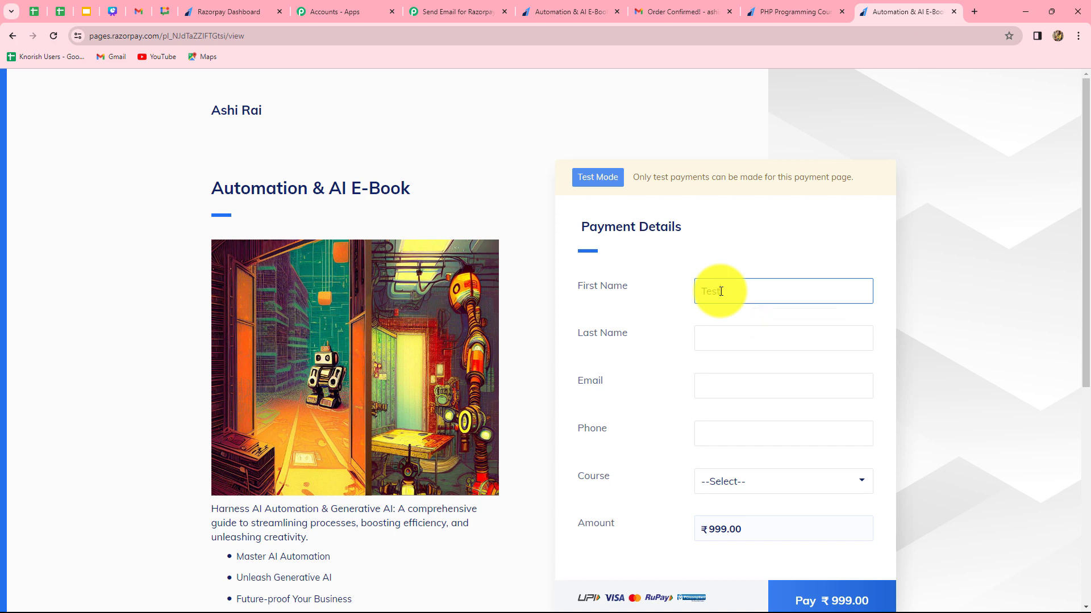
pyautogui.click(733, 342)
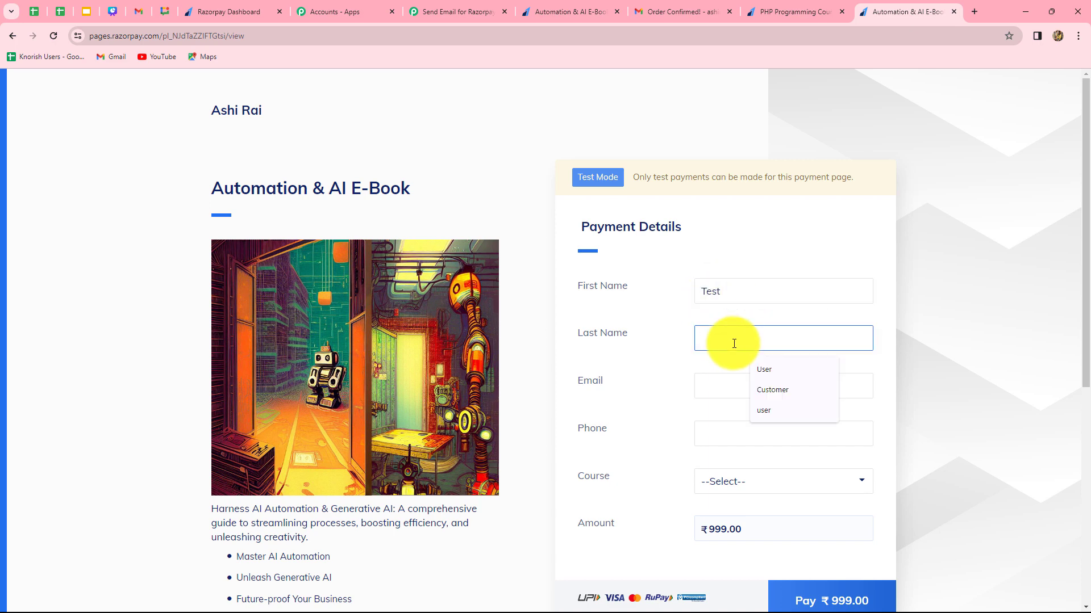
pyautogui.write('User')
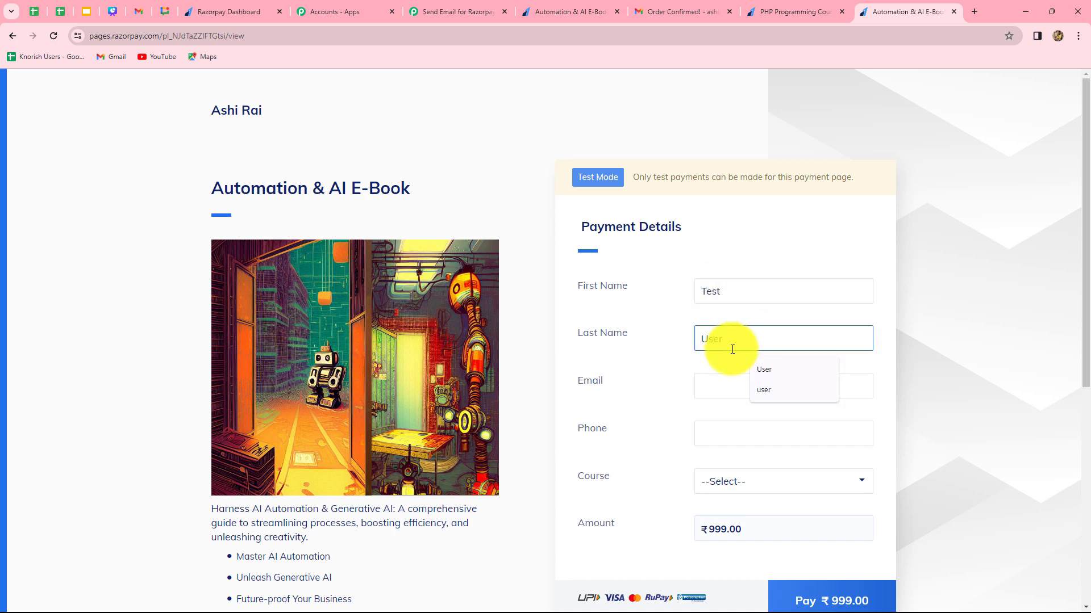
pyautogui.click(723, 382)
pyautogui.scroll(-2, 723, 382)
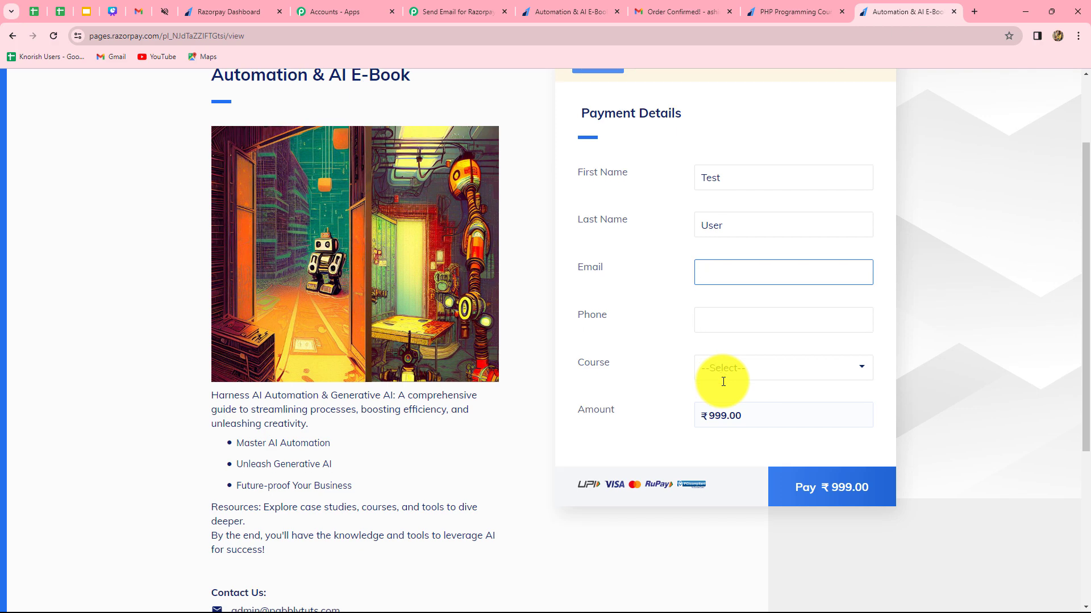
pyautogui.write('test')
pyautogui.press('Down')
pyautogui.press('Return')
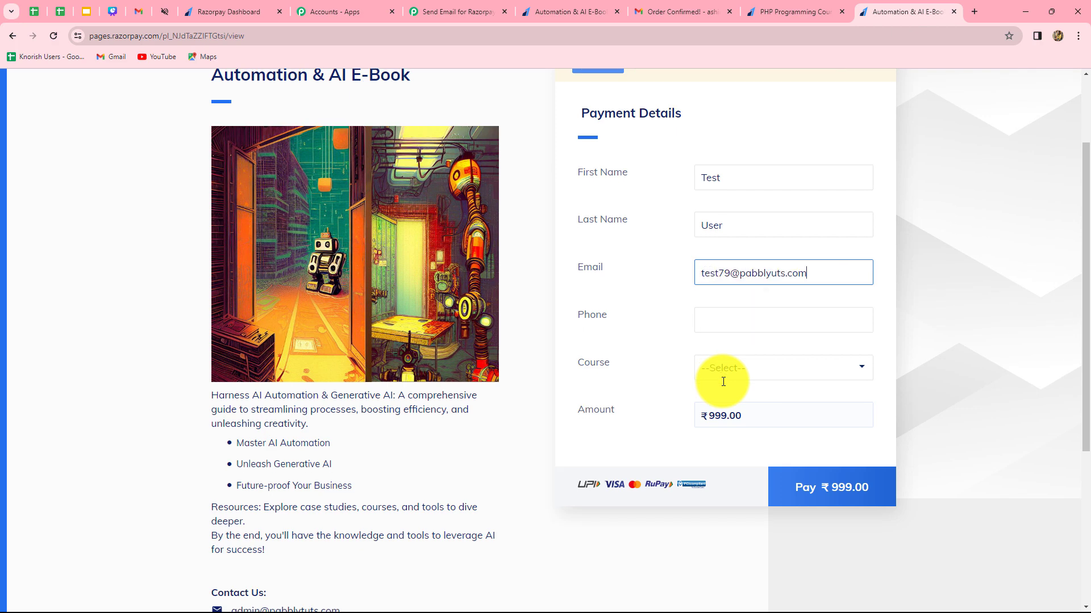
# Enter the customer's phone number and choose Automation & AI E-Book as the course.
pyautogui.scroll(-2, 756, 325)
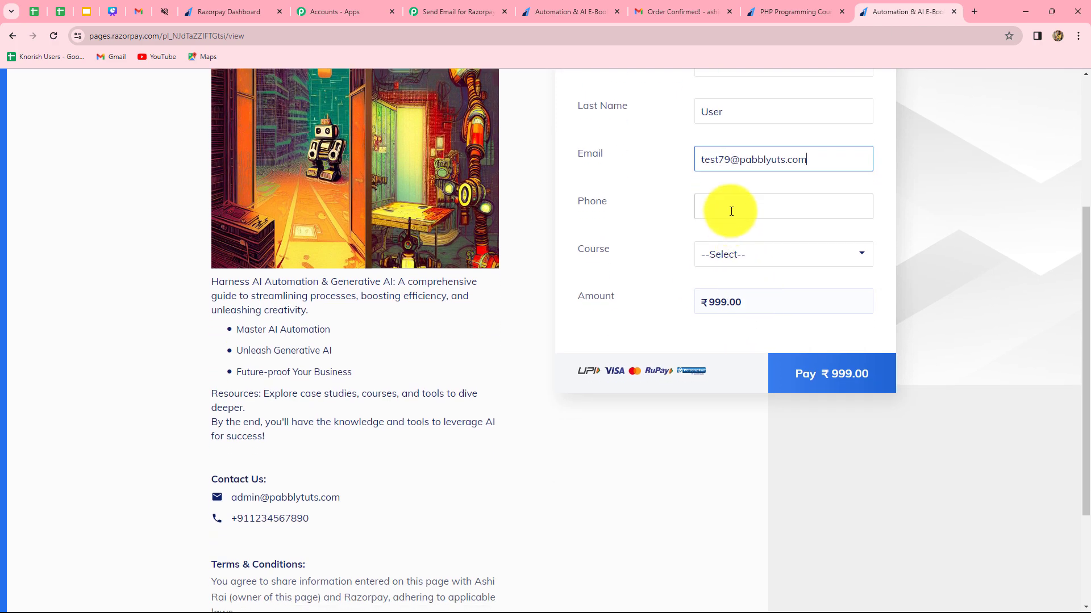
pyautogui.click(731, 210)
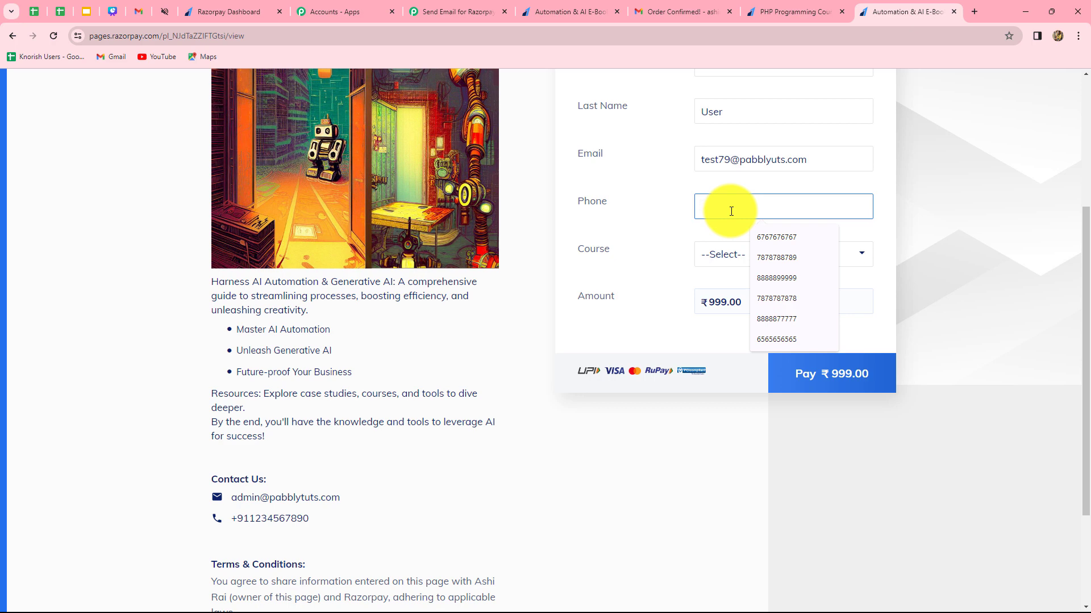
pyautogui.write('9090909090')
pyautogui.click(728, 253)
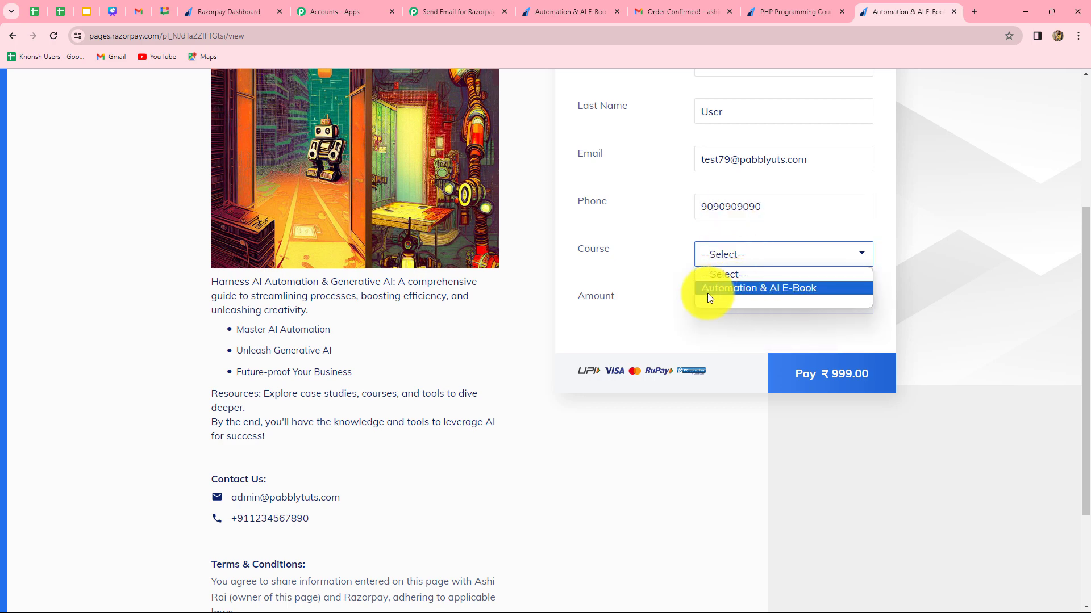
pyautogui.click(785, 292)
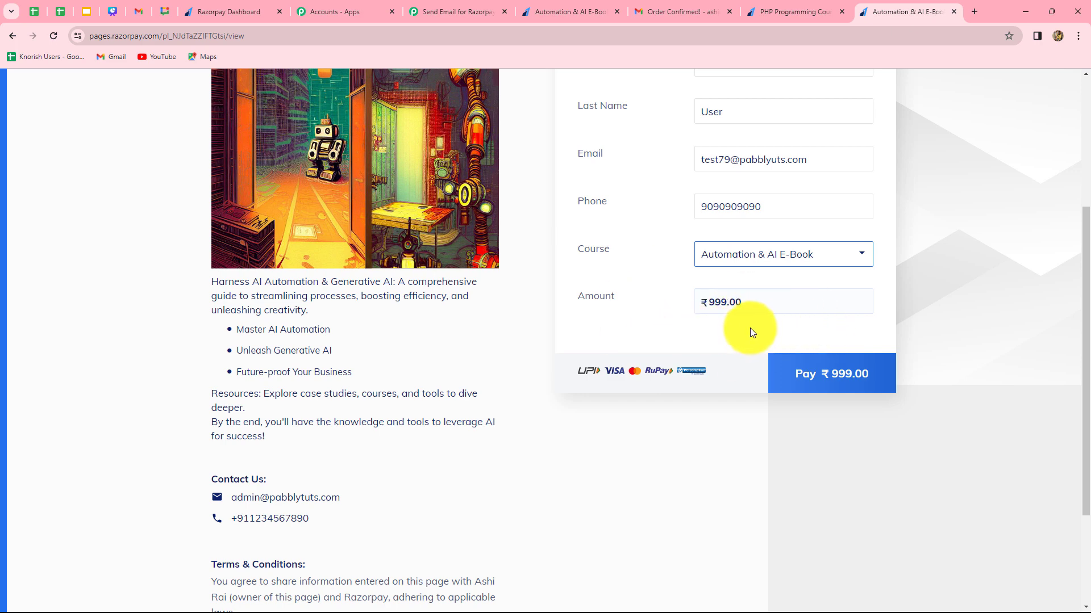
# Proceed to the ₹999 payment and choose card as the payment method.
pyautogui.click(833, 370)
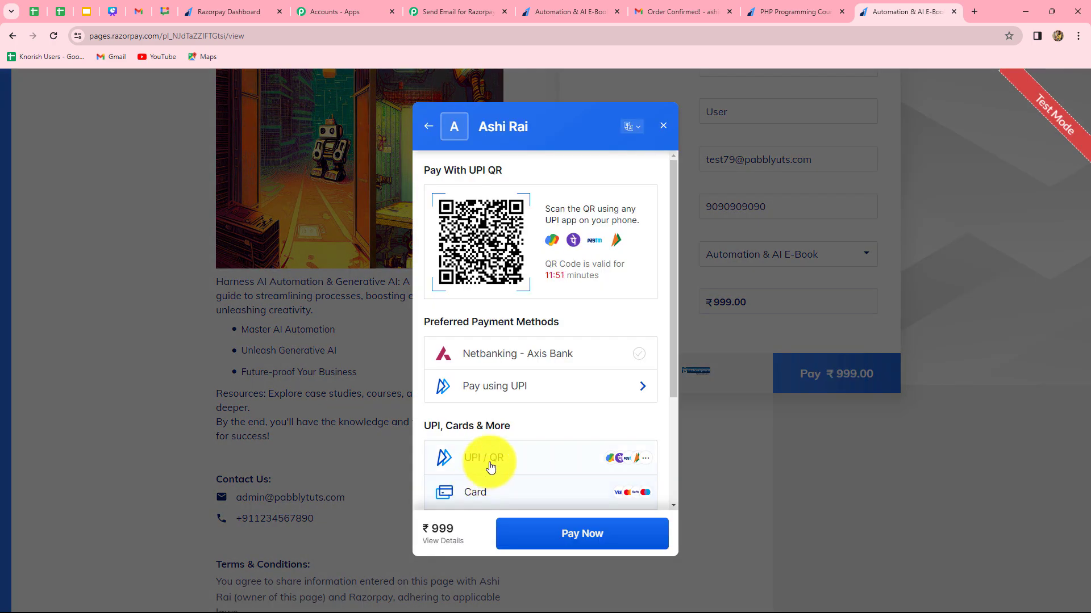
pyautogui.scroll(-2, 472, 443)
pyautogui.click(514, 387)
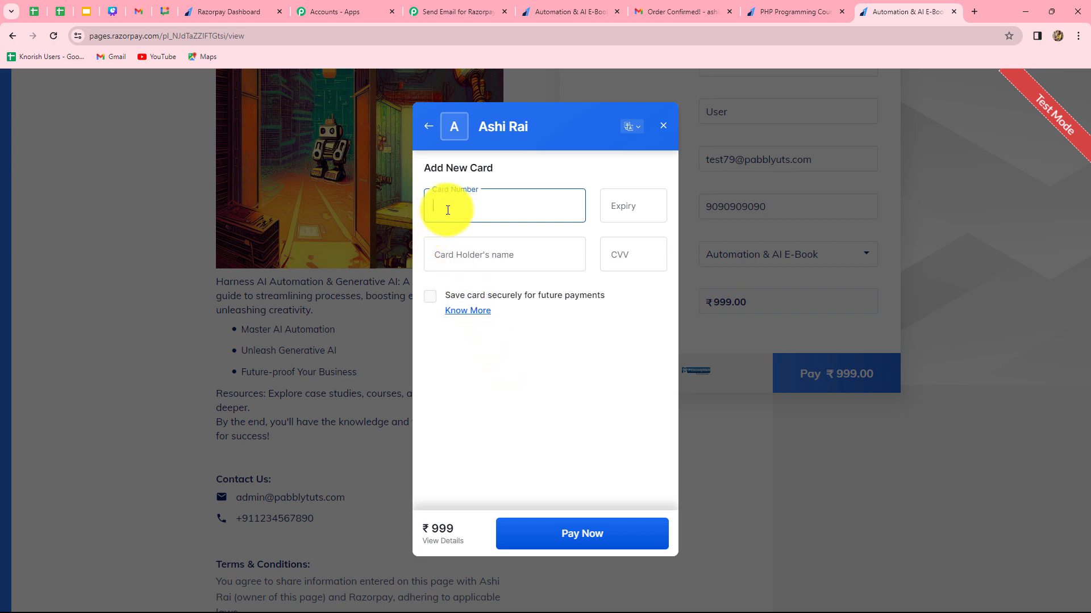
# Enter the test card's number, expiry date, cardholder name and CVV.
pyautogui.write('4111 1111 1111 1111')
pyautogui.click(634, 211)
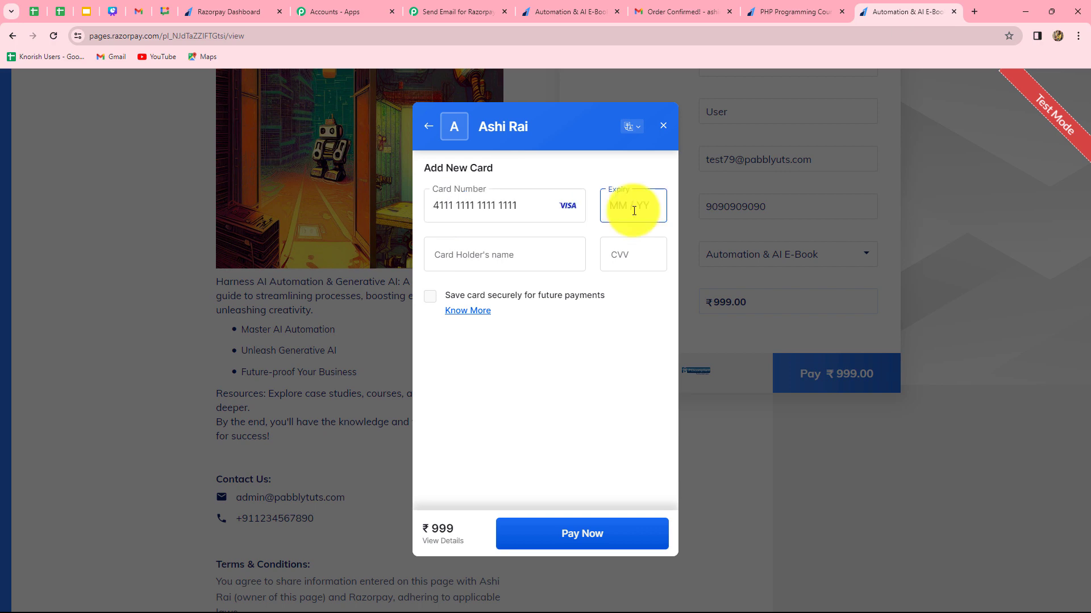
pyautogui.write('0998')
pyautogui.click(542, 247)
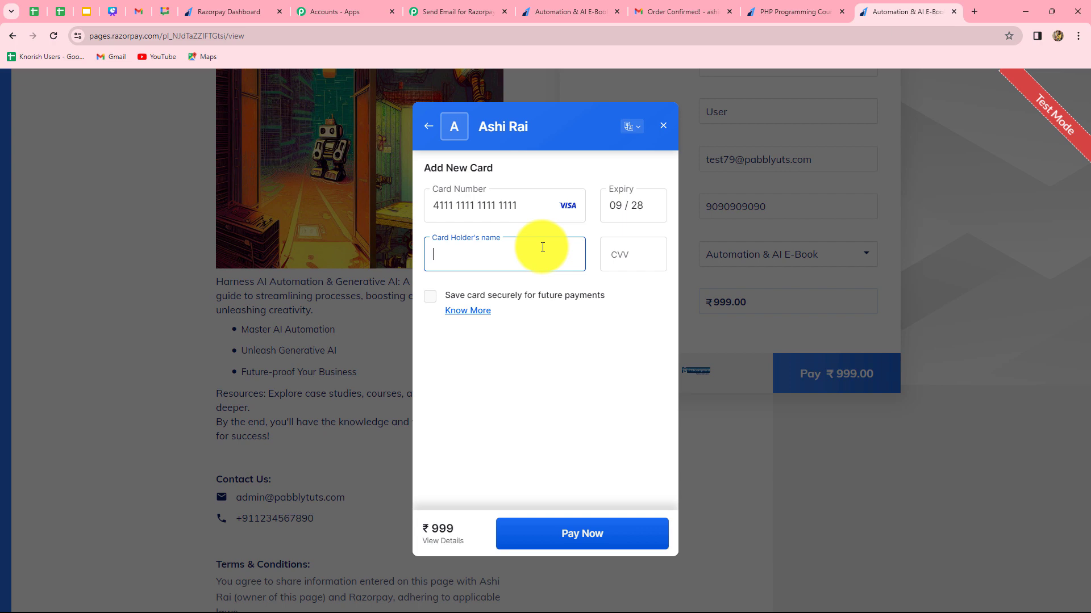
pyautogui.write('Test Usetr')
pyautogui.click(617, 262)
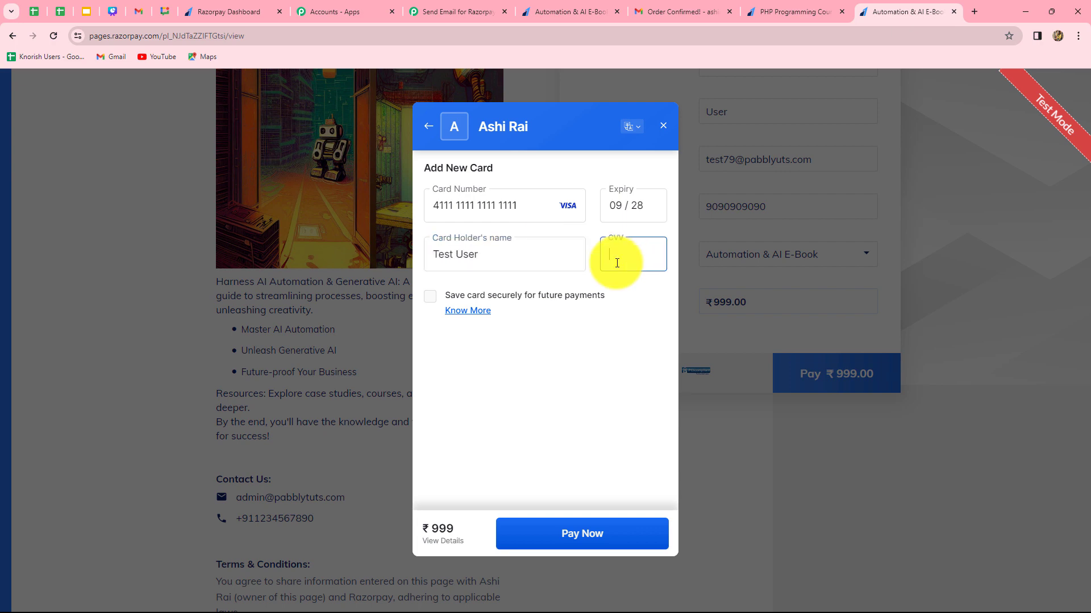
pyautogui.write('123')
# Submit the payment without saving the card and confirm it with the verification code.
pyautogui.click(594, 524)
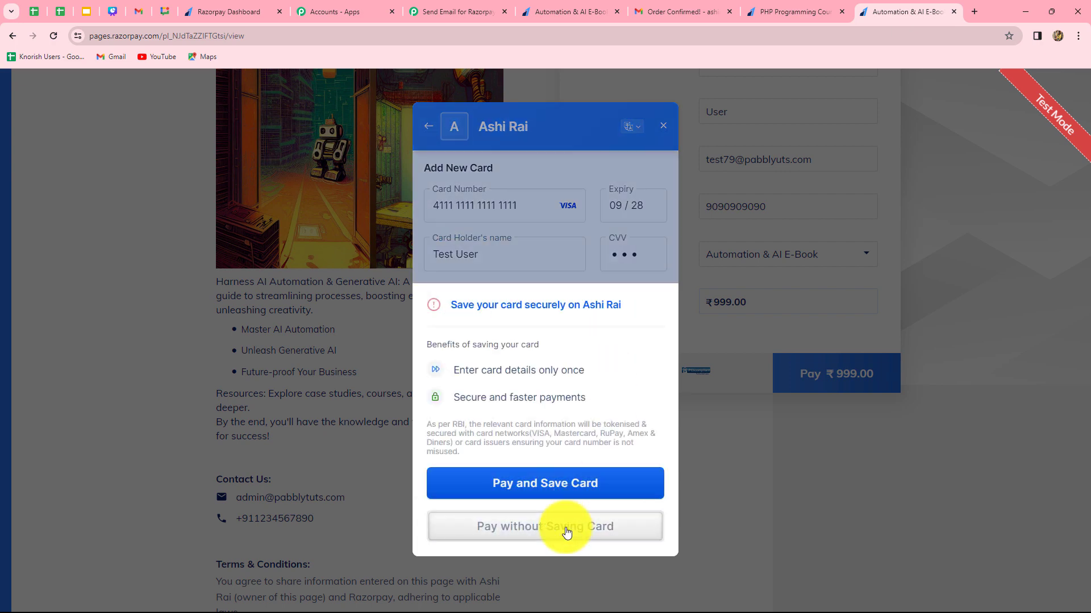
pyautogui.click(567, 528)
pyautogui.write('1')
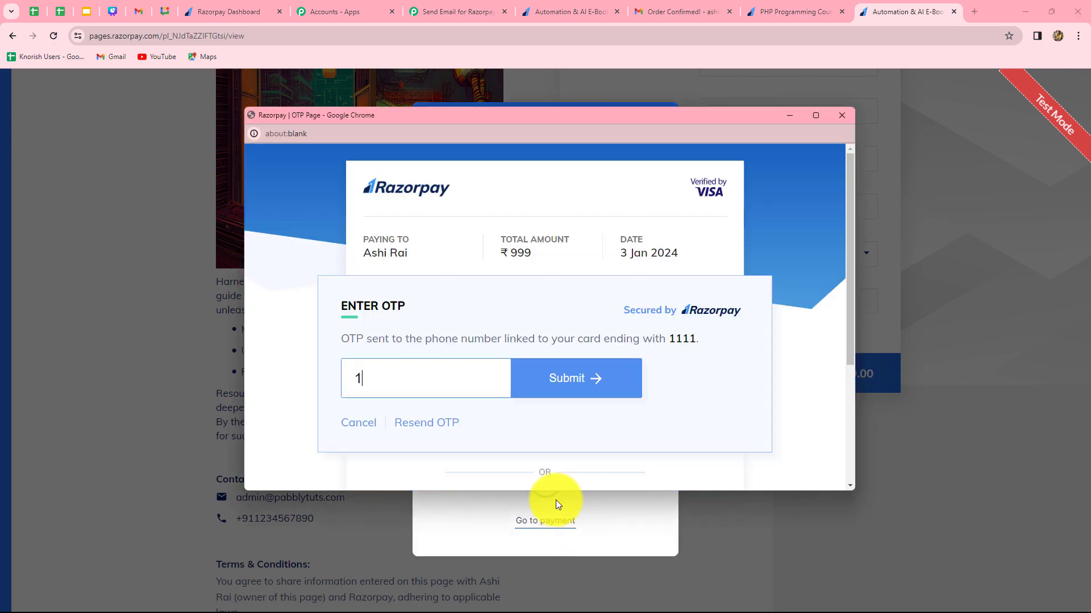
pyautogui.write('1111')
pyautogui.click(580, 382)
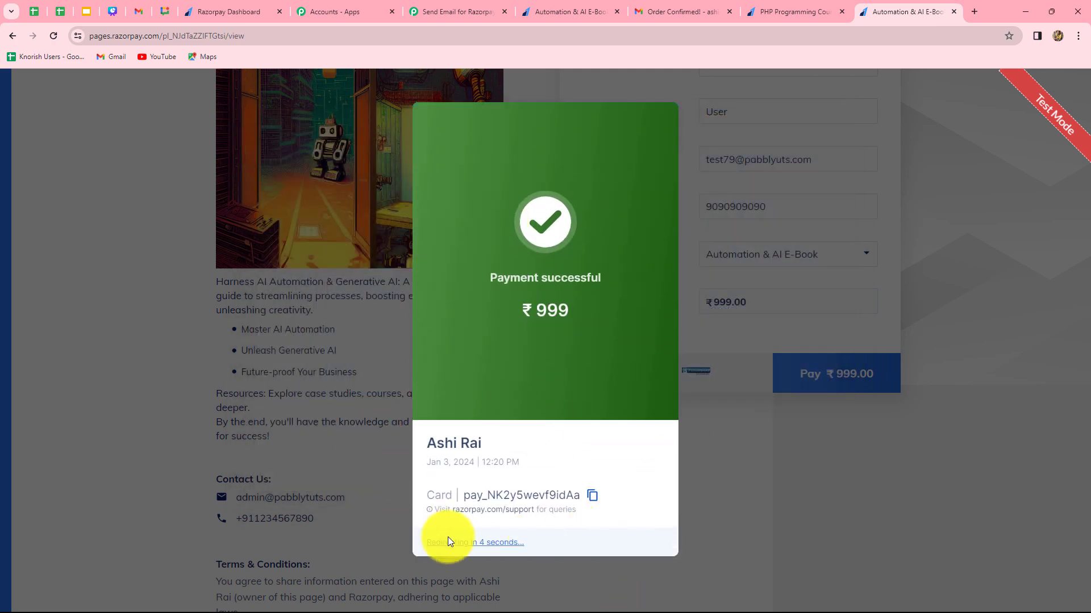
# Switch to the Pabbly workflow and examine the customer, course and payment fields in the captured webhook response.
pyautogui.click(461, 12)
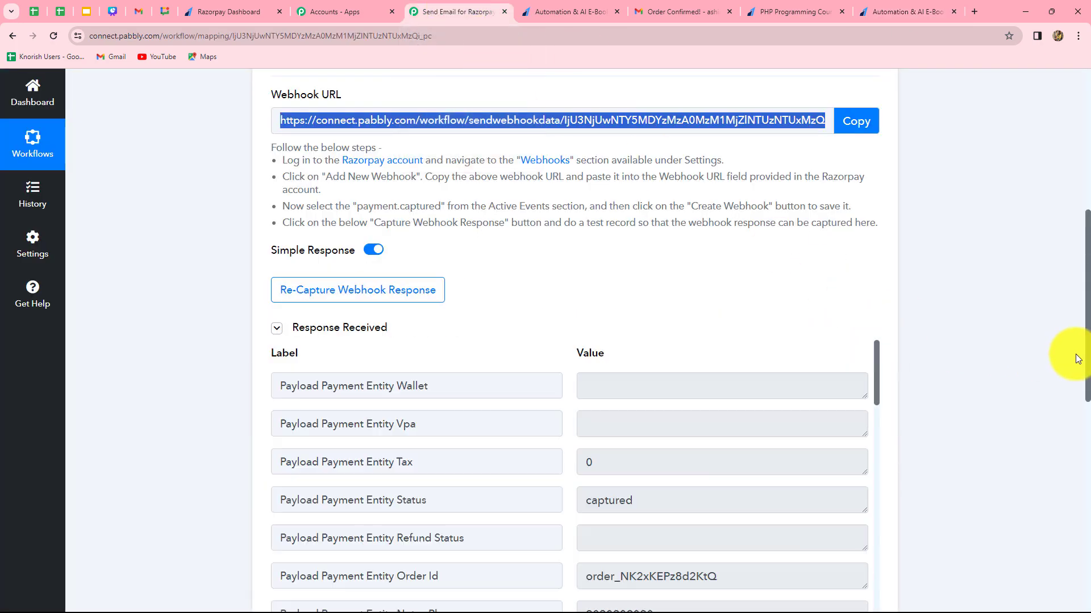
pyautogui.scroll(-5, 1072, 360)
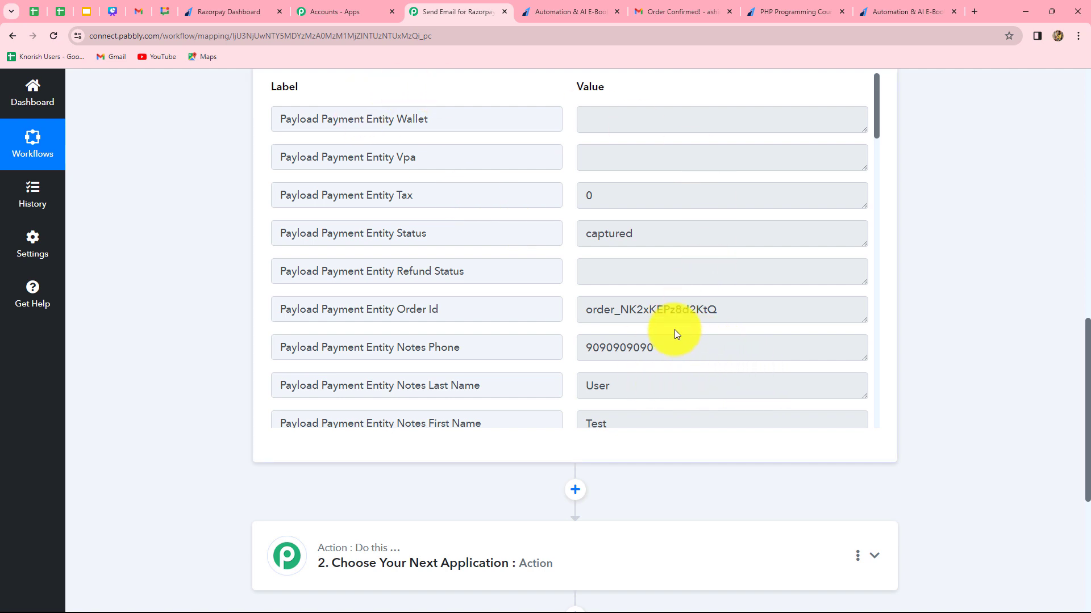
pyautogui.scroll(-3, 674, 330)
pyautogui.scroll(3, 675, 333)
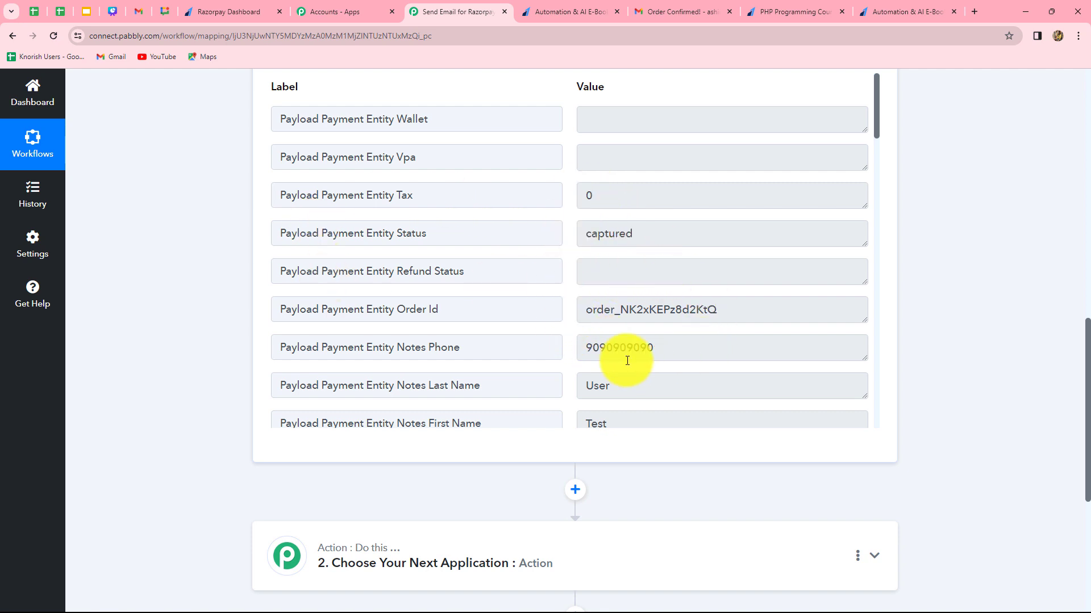
pyautogui.scroll(-1, 730, 372)
pyautogui.scroll(-2, 730, 372)
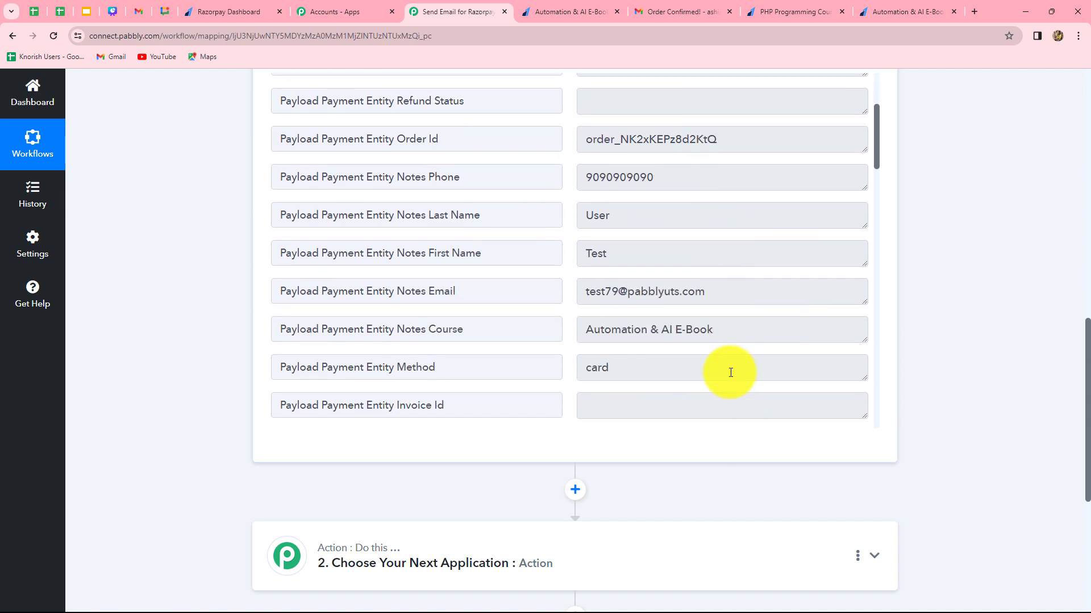
pyautogui.scroll(-3, 730, 372)
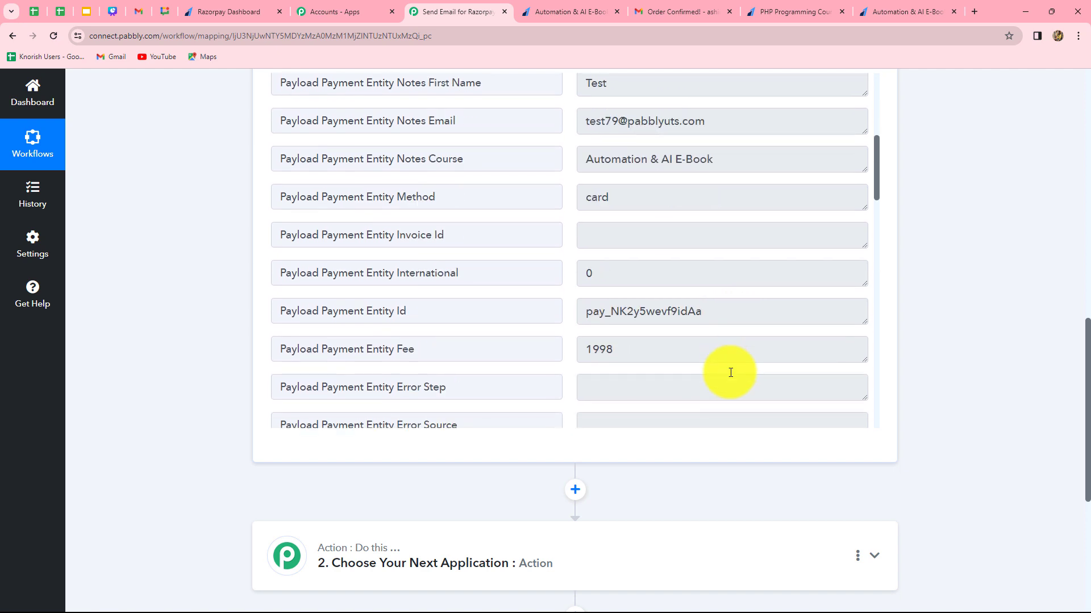
# Compare the captured payment fields in the webhook response with the amount on the Automation & AI E-Book payment page.
pyautogui.scroll(2, 730, 372)
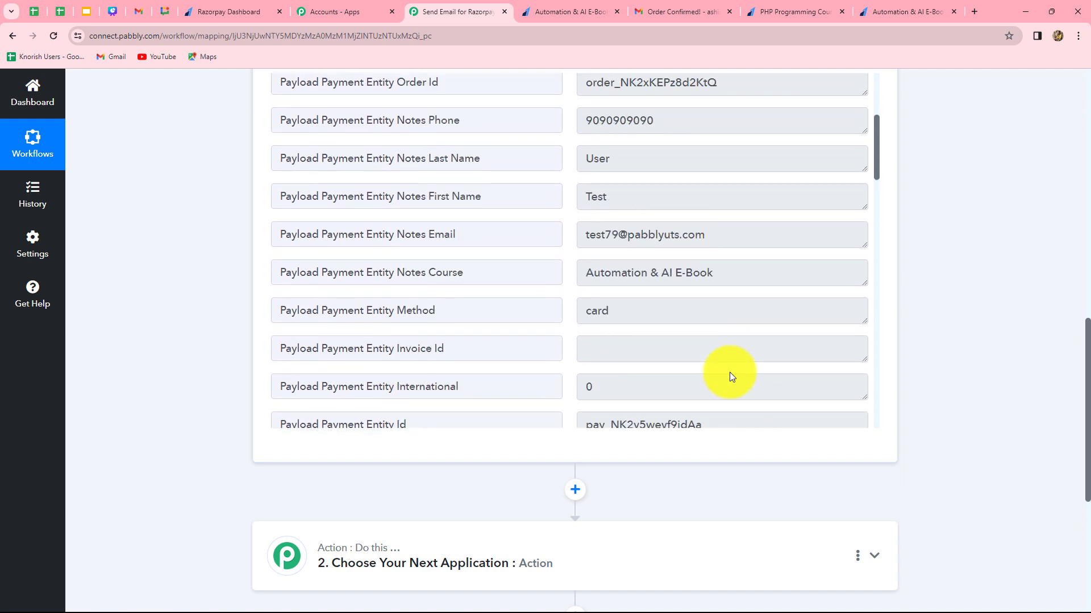
pyautogui.scroll(-20, 729, 372)
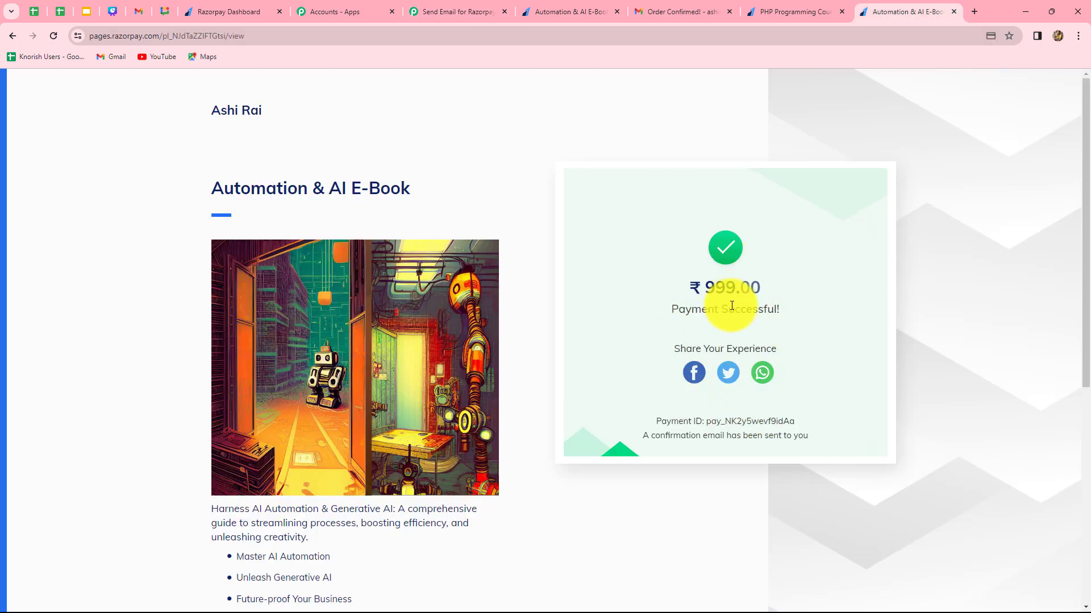
pyautogui.click(441, 11)
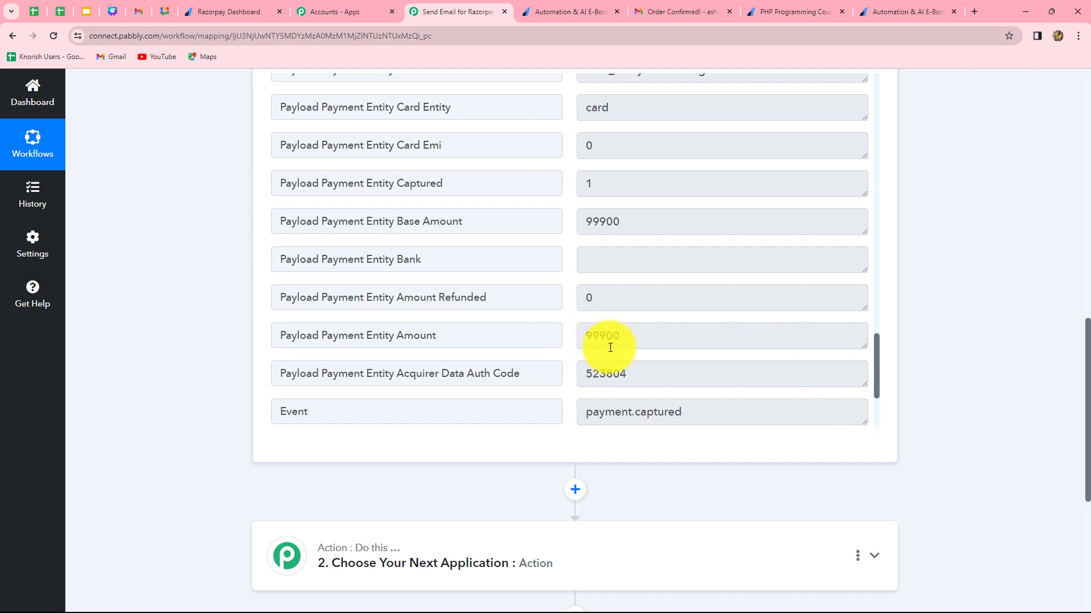
# Set the second workflow step to Number Formatter by Pabbly with the Perform Math Operation event and connect it.
pyautogui.scroll(-4, 897, 363)
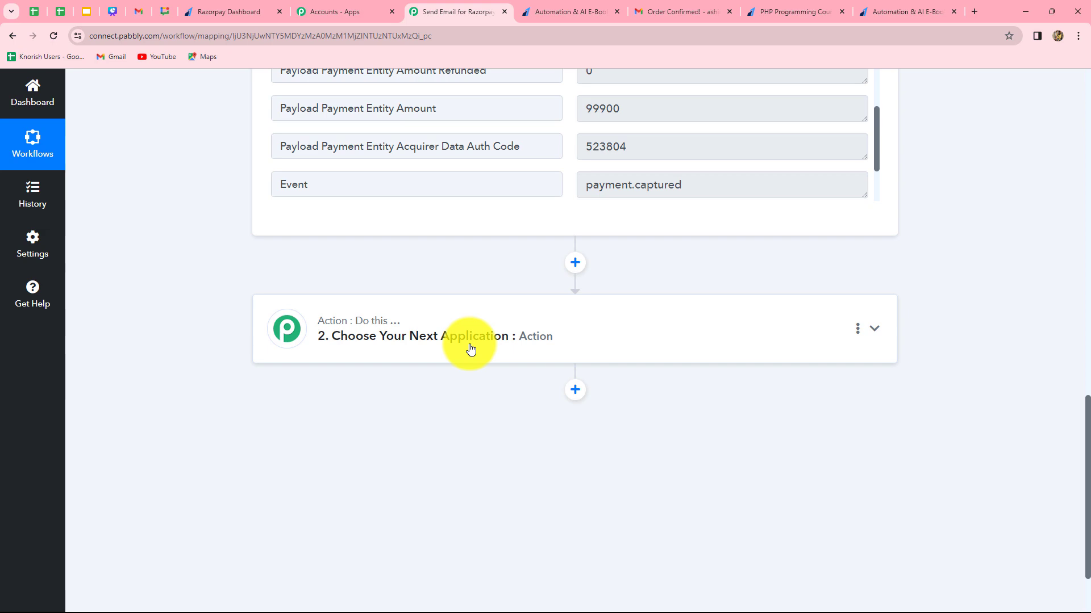
pyautogui.click(470, 349)
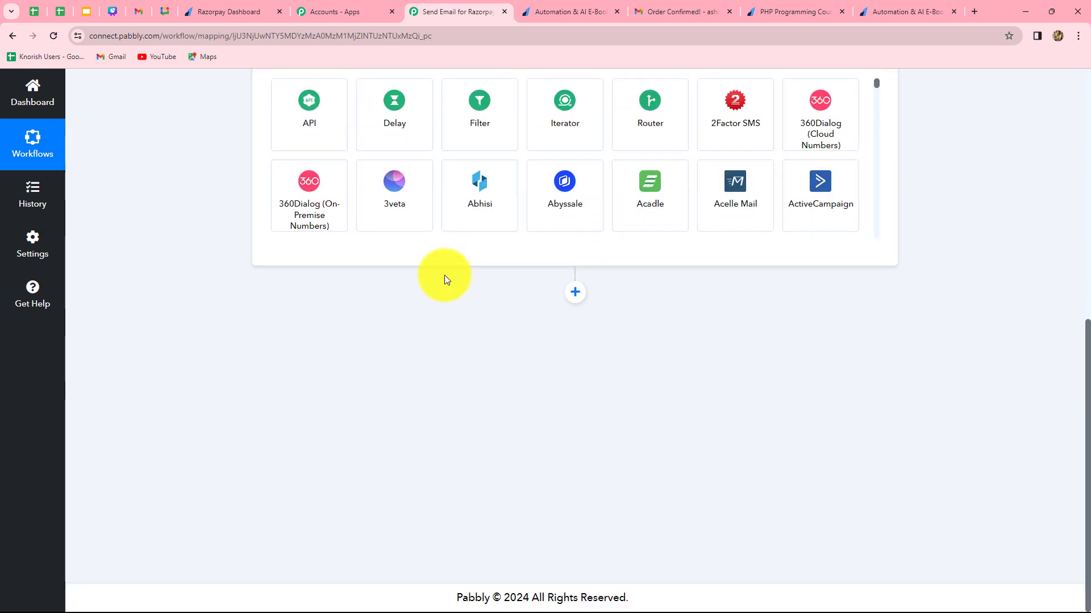
pyautogui.click(394, 319)
pyautogui.write('num')
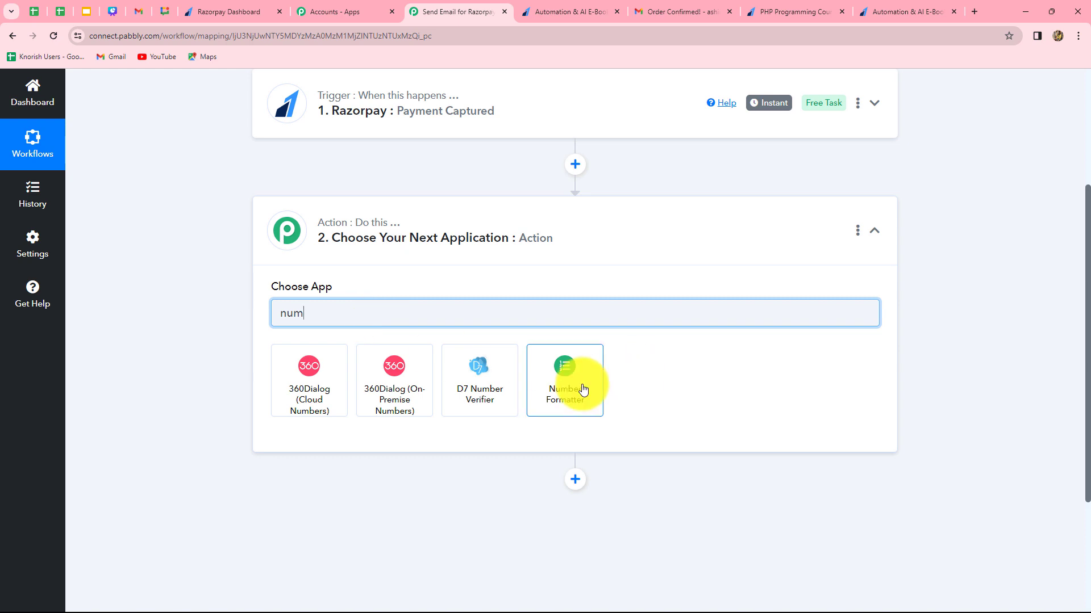
pyautogui.click(583, 390)
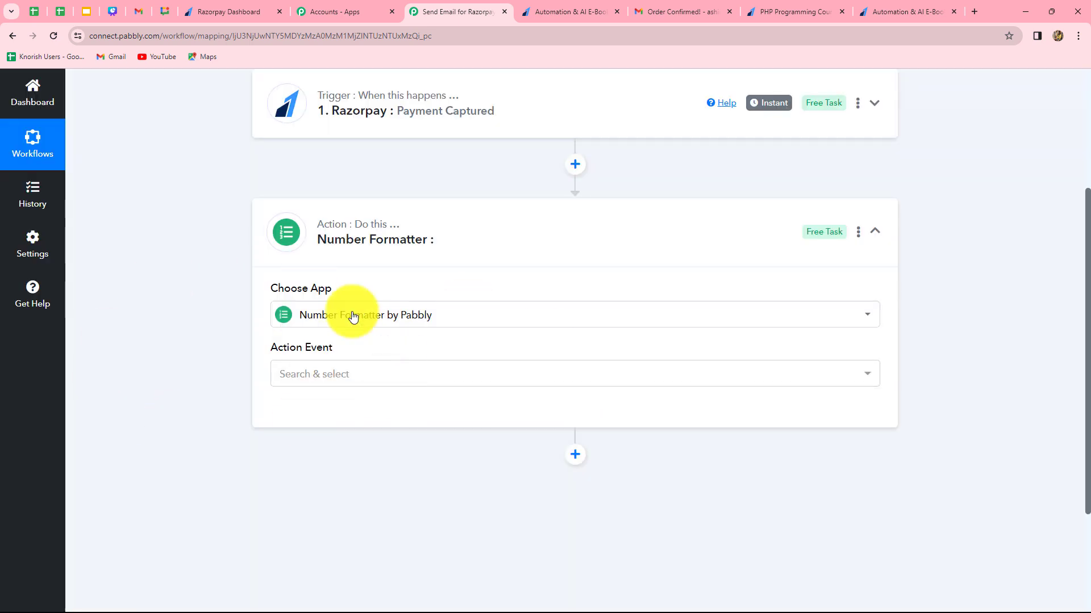
pyautogui.click(364, 379)
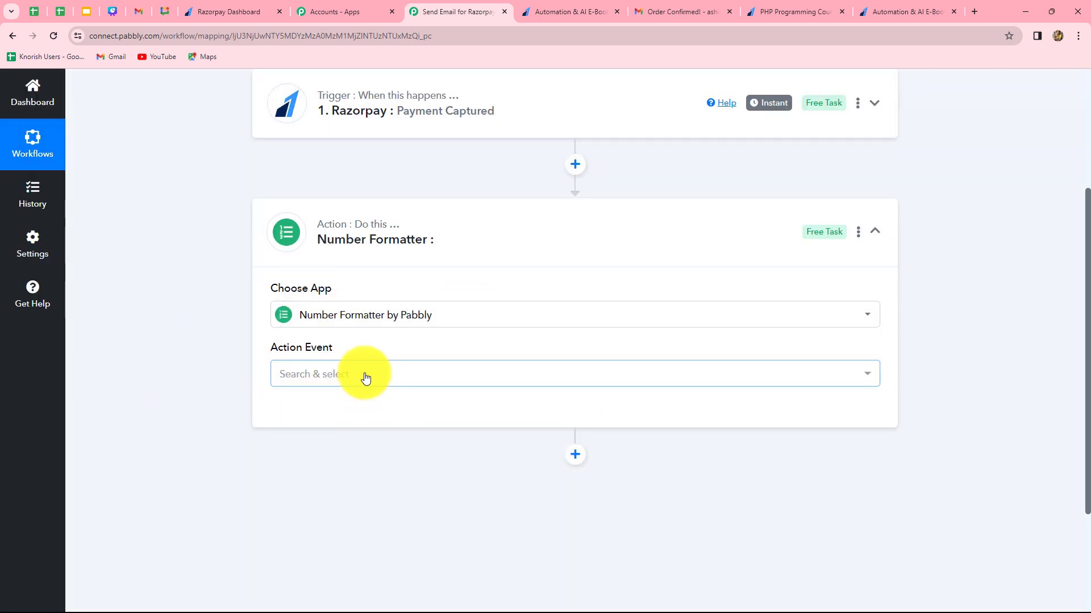
pyautogui.click(364, 378)
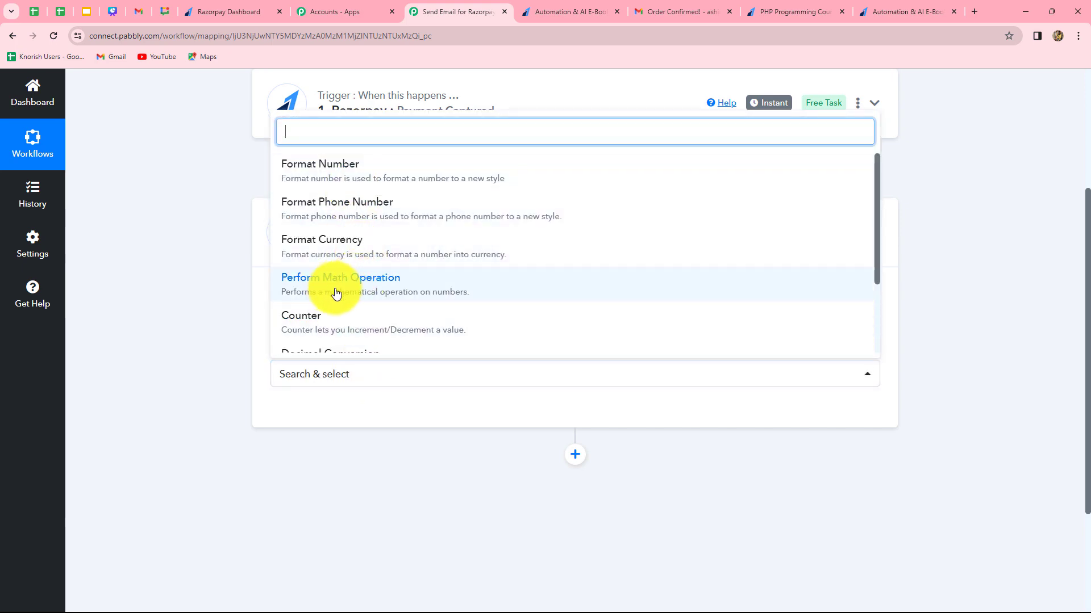
pyautogui.click(353, 290)
pyautogui.click(312, 414)
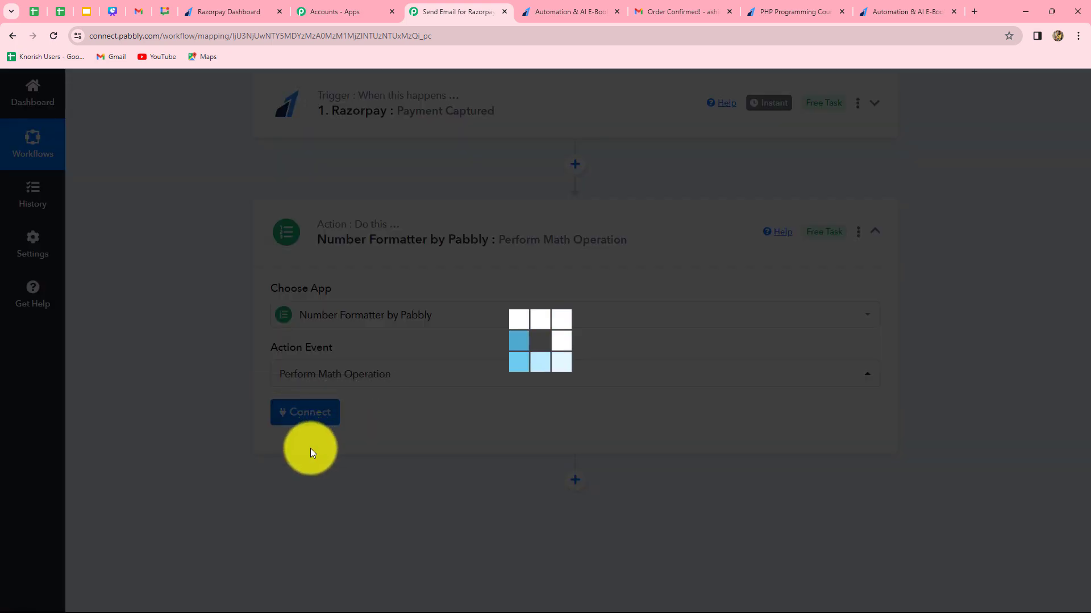
# Map the Razorpay response's Payload Payment Entity Base Amount into the math operation's Numbers field.
pyautogui.scroll(-4, 176, 468)
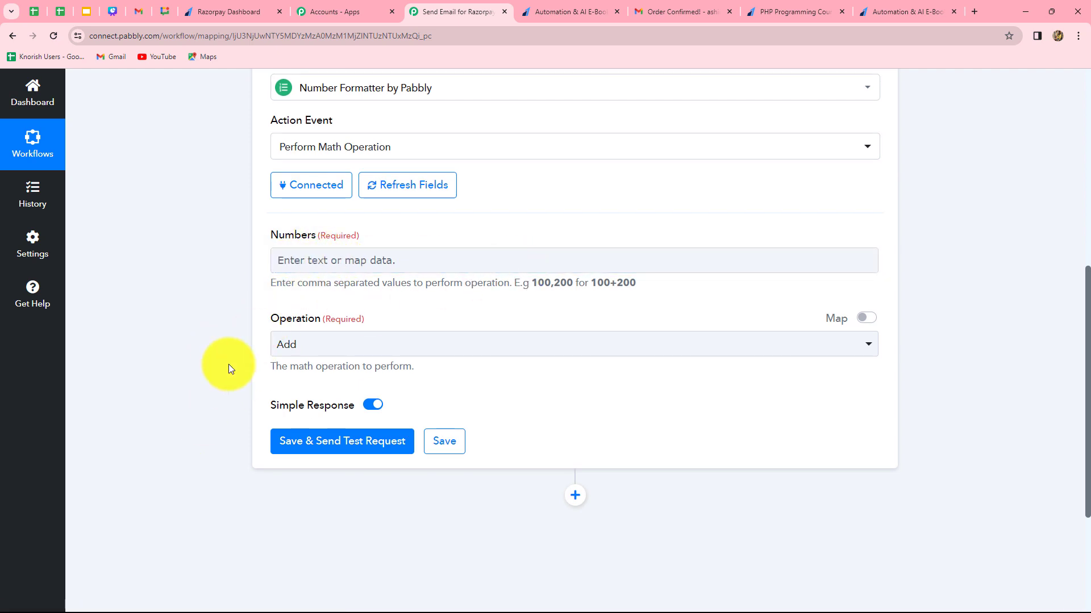
pyautogui.click(332, 262)
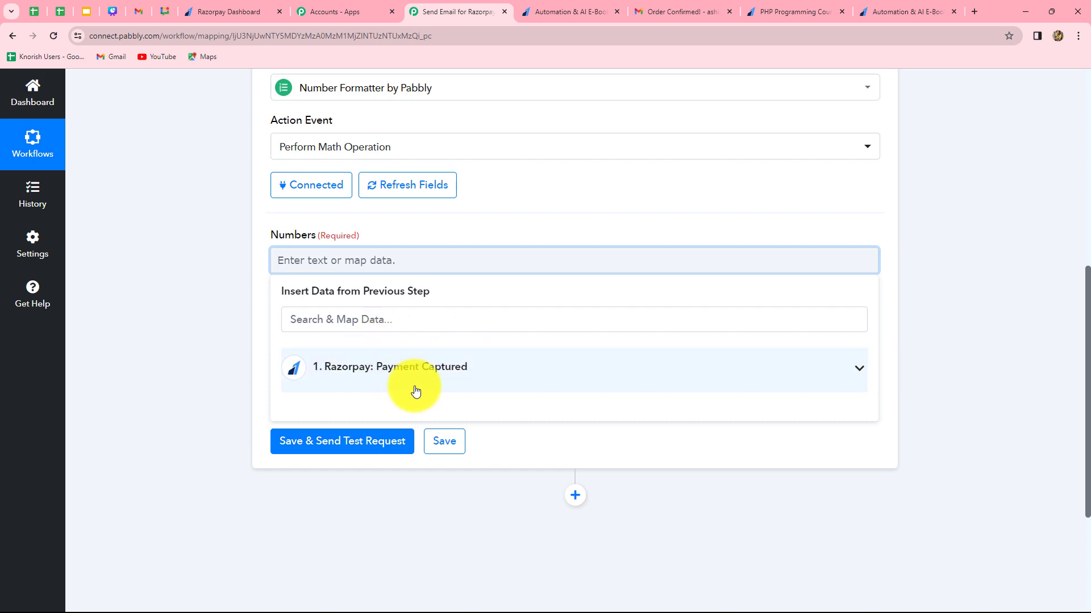
pyautogui.click(449, 373)
pyautogui.click(400, 320)
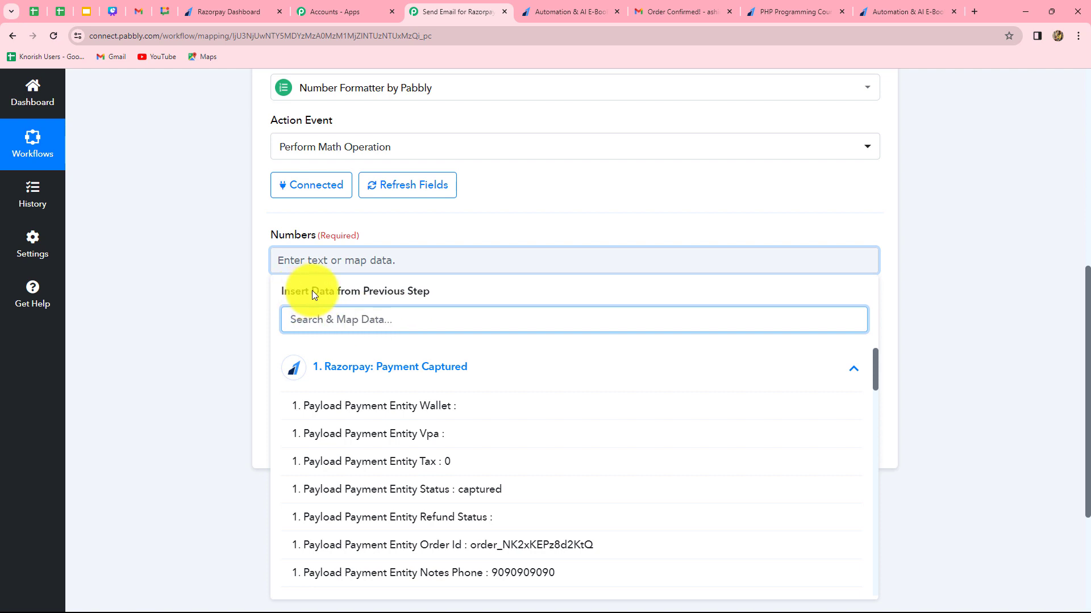
pyautogui.scroll(-3, 424, 436)
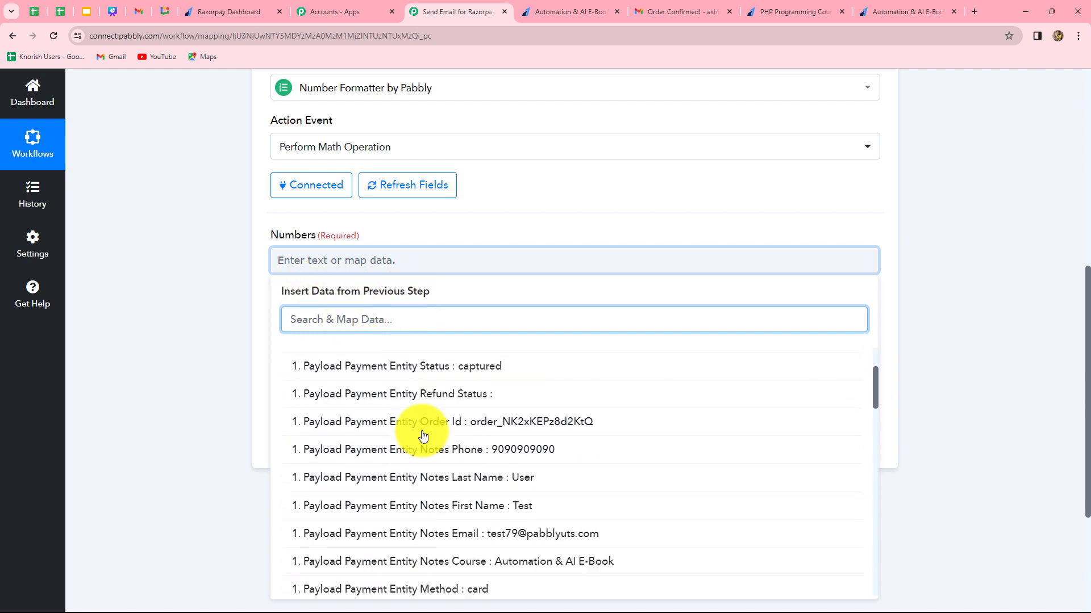
pyautogui.scroll(-12, 423, 435)
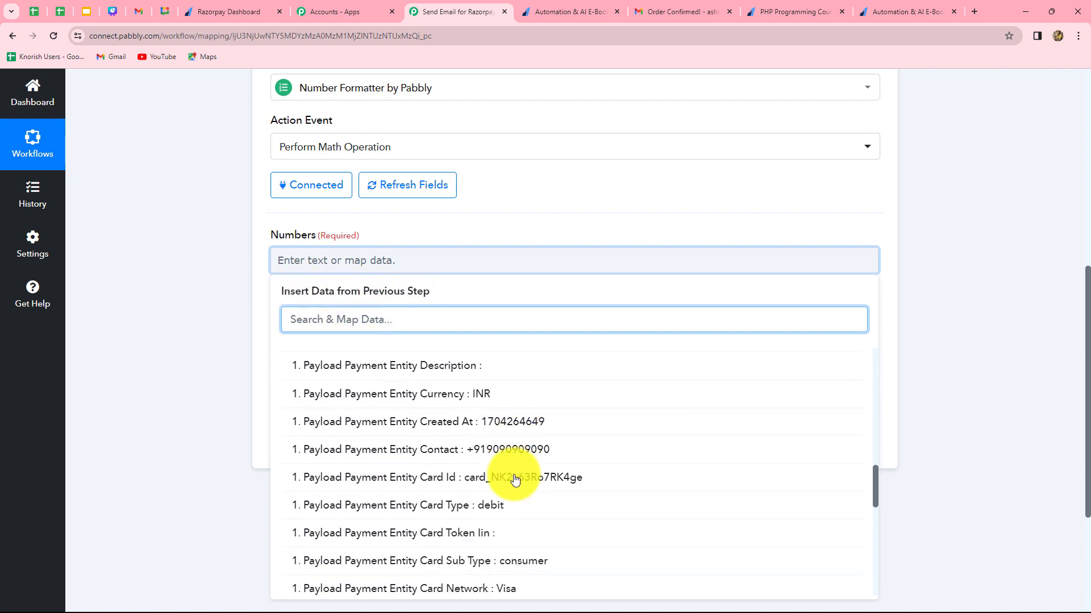
pyautogui.scroll(-5, 515, 480)
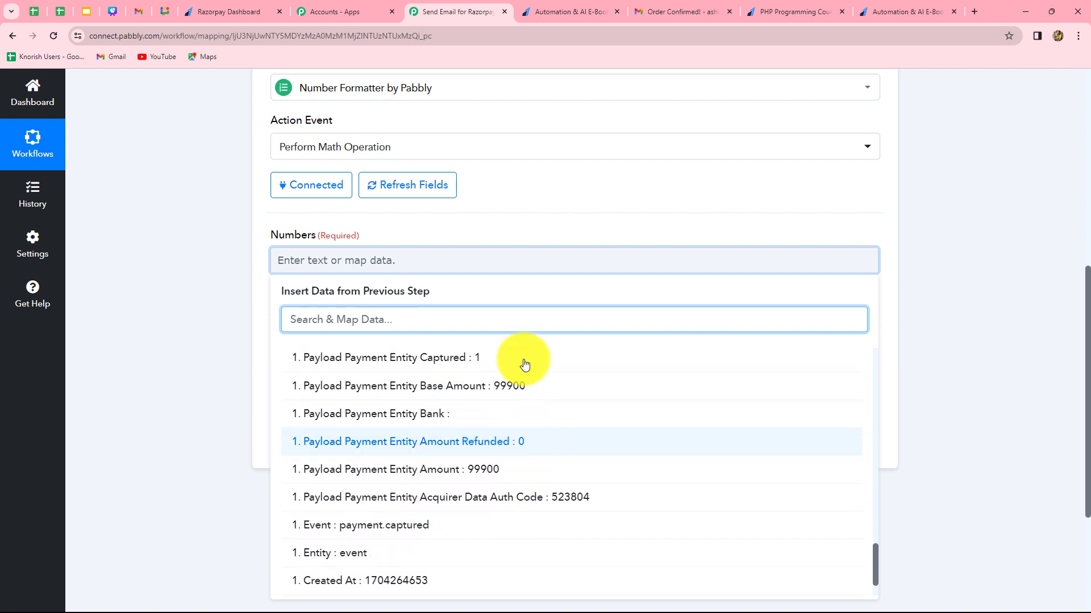
pyautogui.click(505, 392)
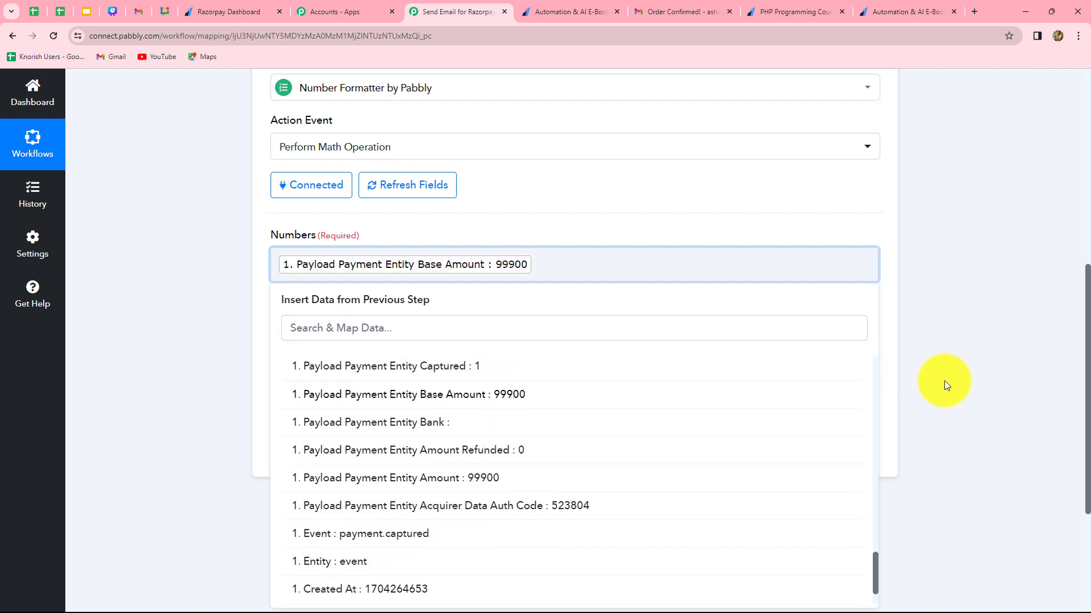
pyautogui.click(944, 382)
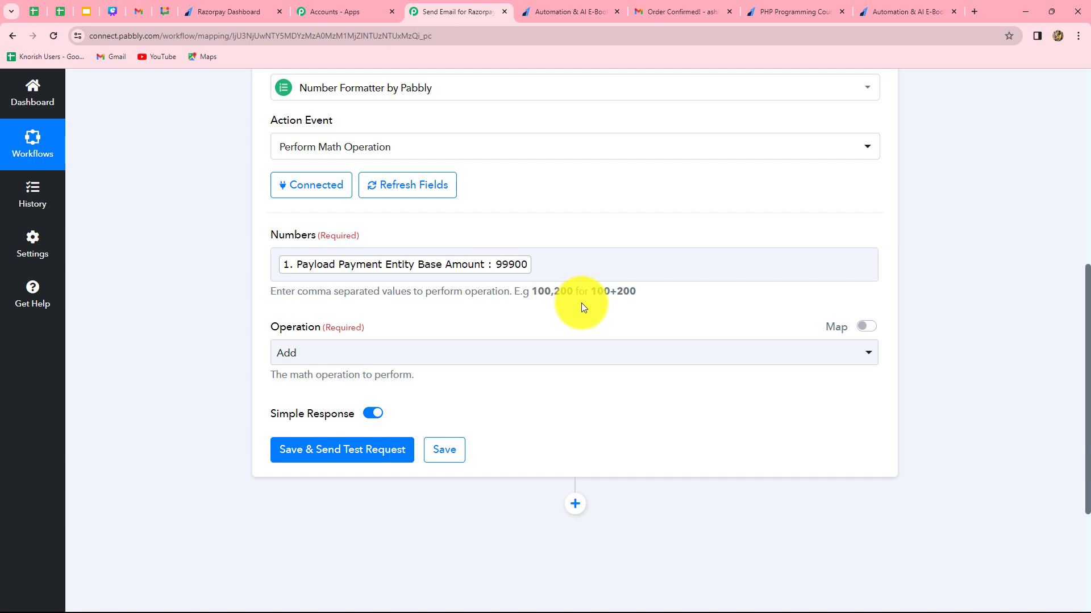
# Add ,100 after the mapped base amount and set the math operation to Divide.
pyautogui.click(534, 266)
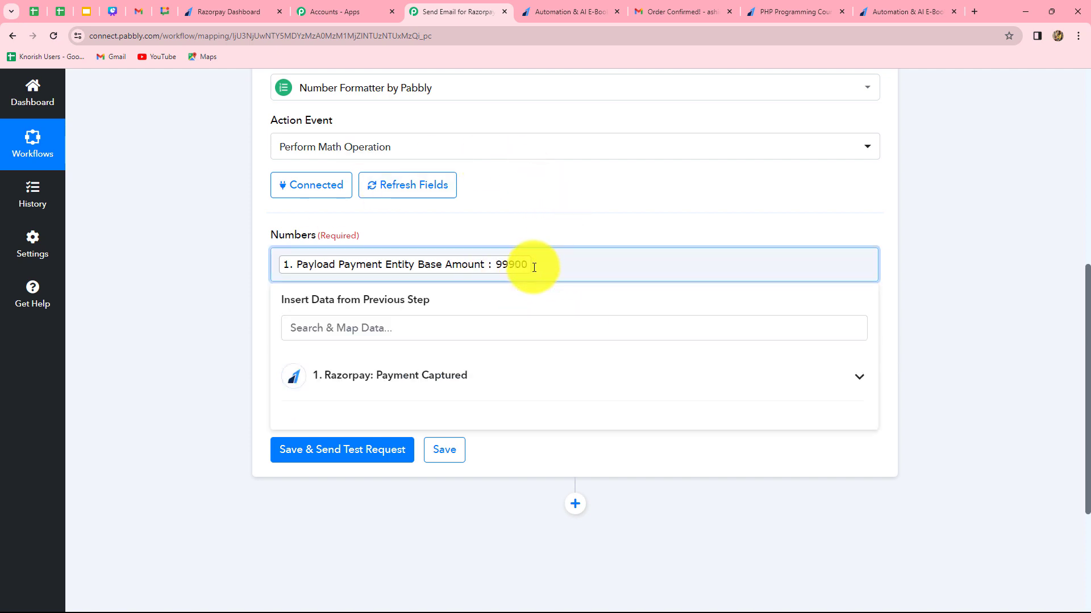
pyautogui.write(',100')
pyautogui.click(914, 279)
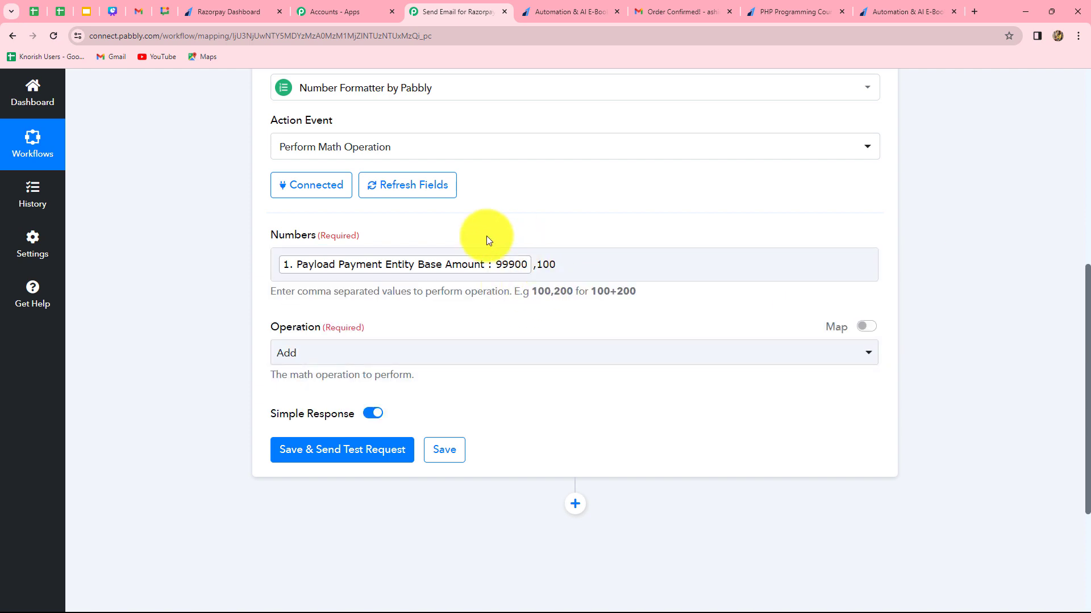
pyautogui.click(552, 274)
pyautogui.click(548, 285)
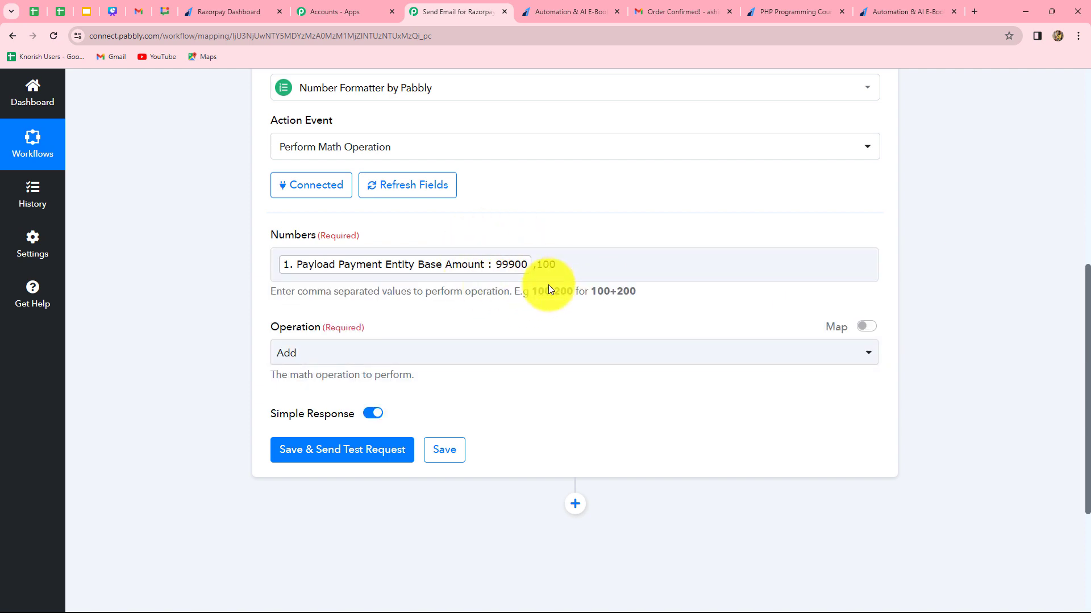
pyautogui.click(356, 356)
pyautogui.click(299, 495)
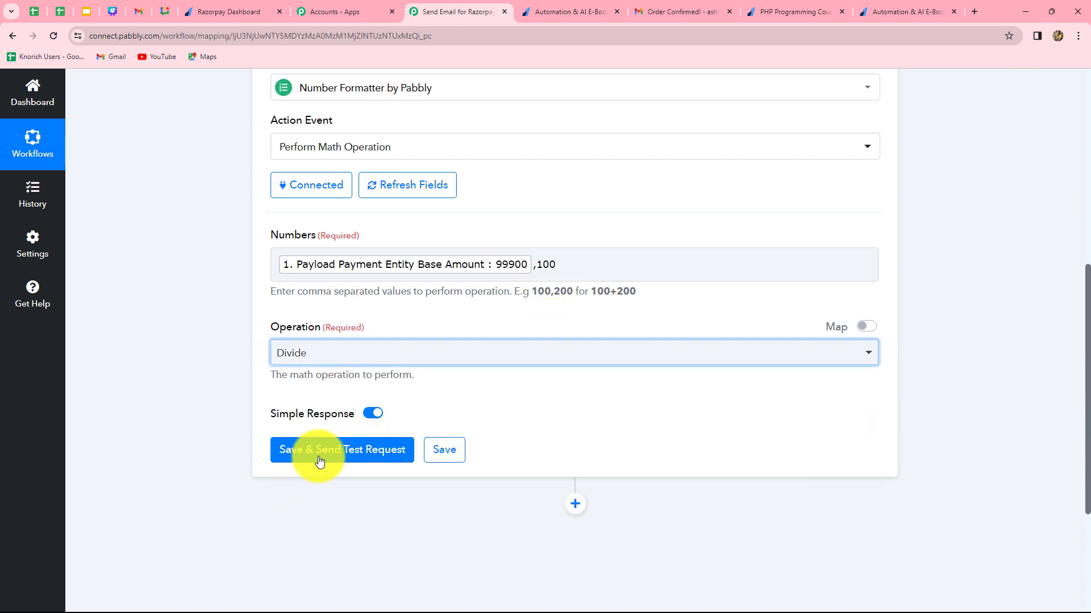
# Save the division step with a test request and check the returned result against the mapped amount.
pyautogui.click(317, 457)
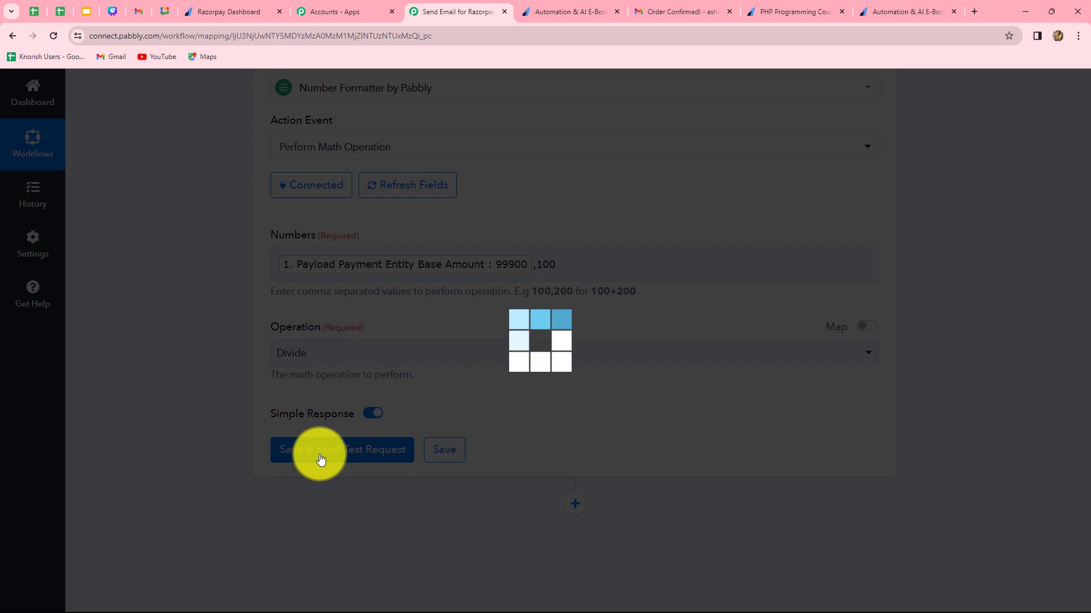
pyautogui.scroll(-2, 1052, 384)
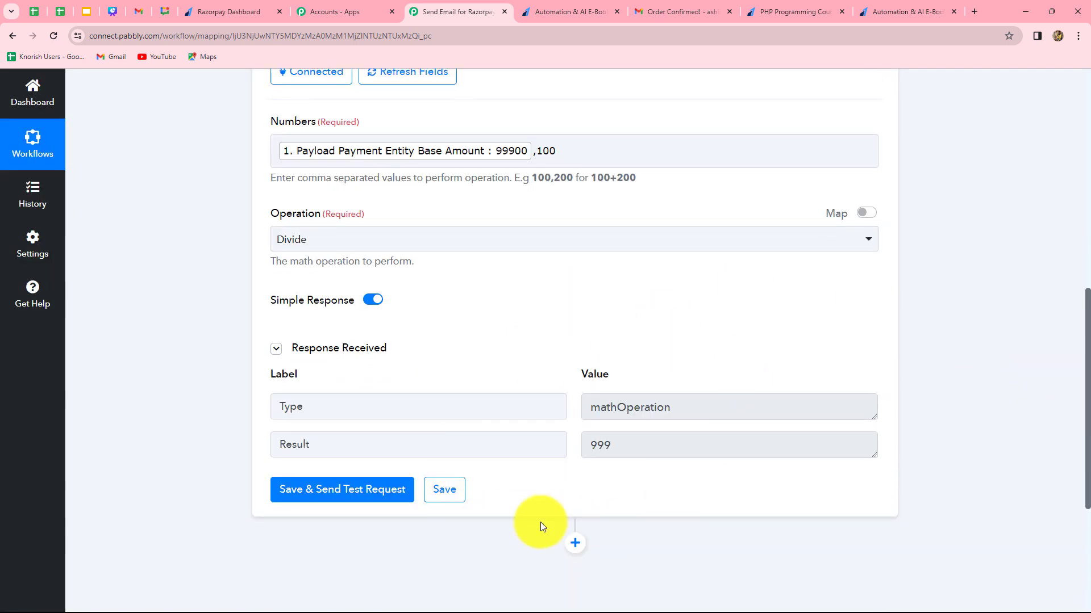
pyautogui.click(608, 447)
pyautogui.moveTo(585, 446); pyautogui.dragTo(959, 426)
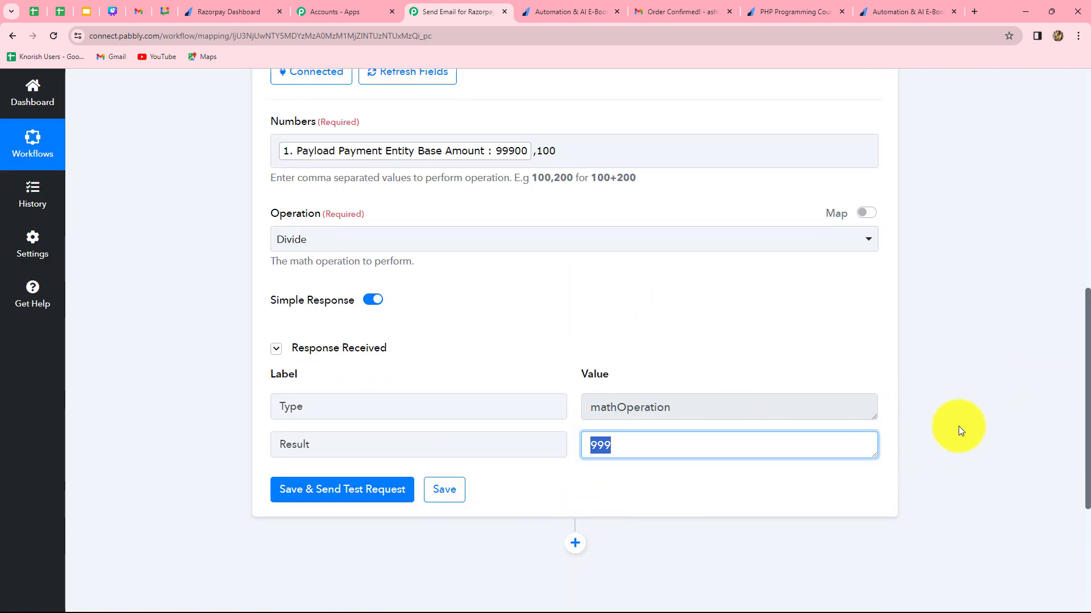
pyautogui.click(905, 434)
pyautogui.scroll(-3, 901, 431)
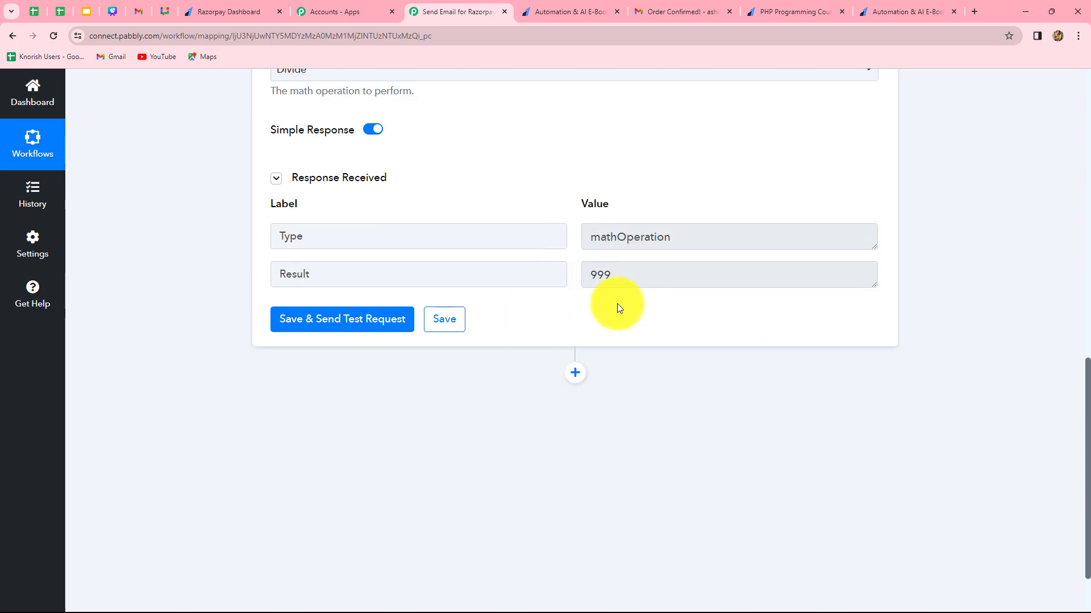
pyautogui.scroll(3, 680, 380)
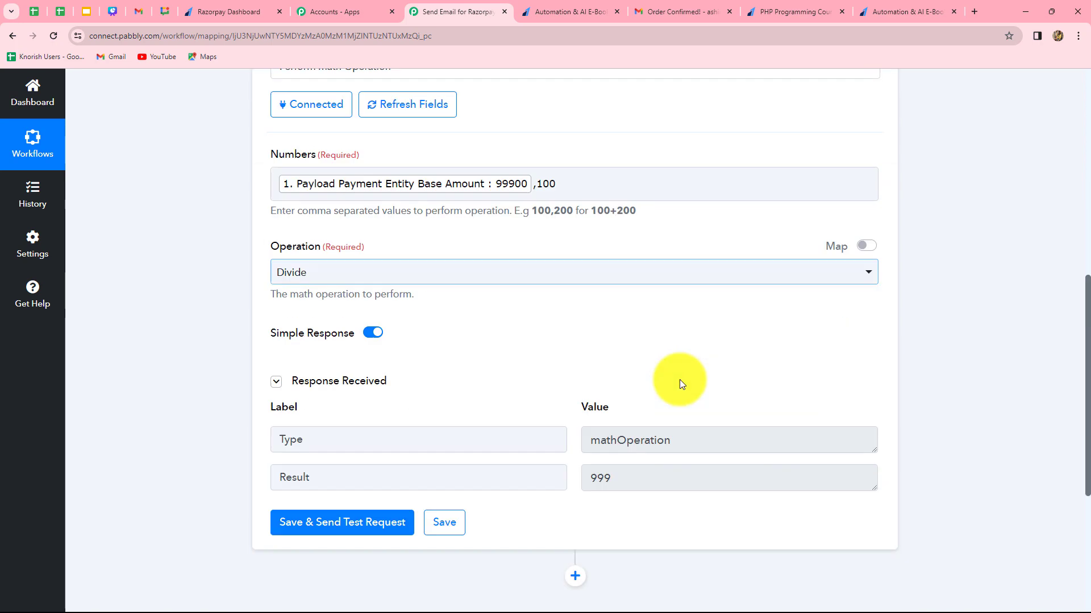
pyautogui.scroll(5, 679, 379)
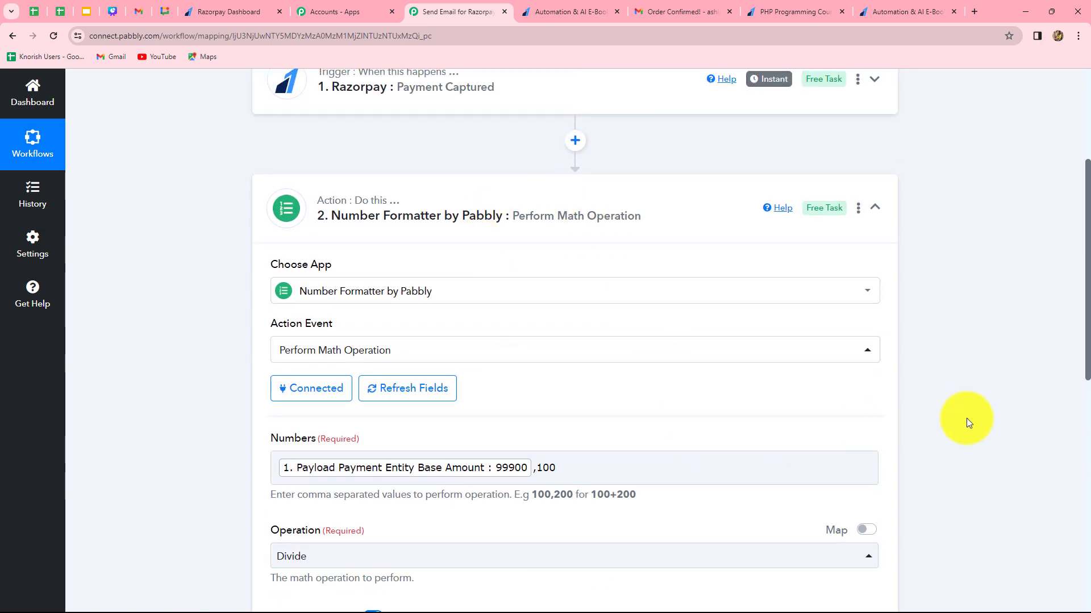
# Add a Router by Pabbly action after the Number Formatter step with the Conditionally Run event and connect it.
pyautogui.scroll(-9, 980, 417)
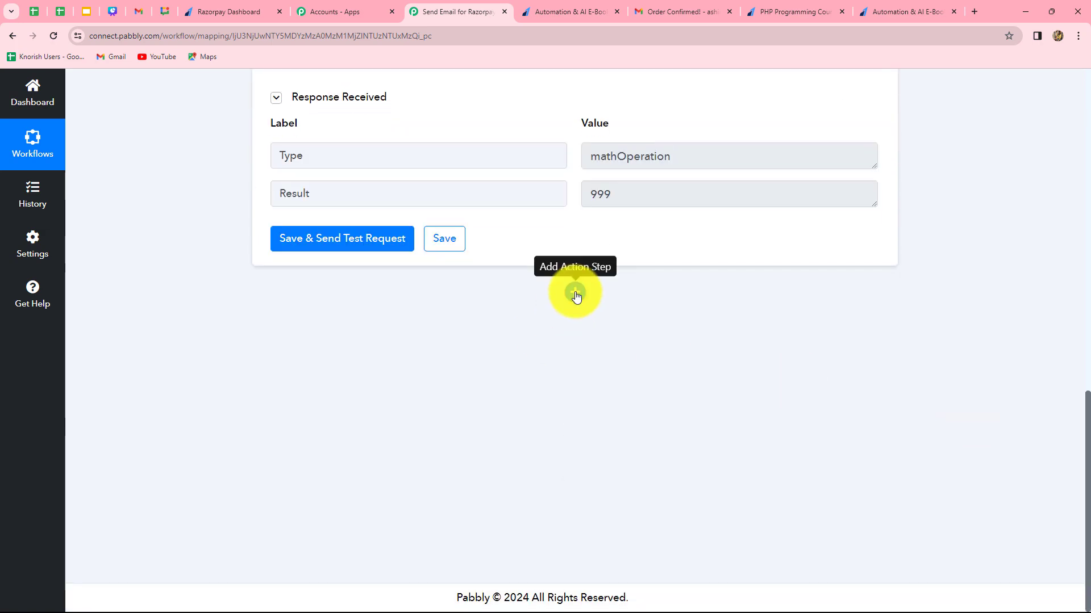
pyautogui.click(575, 293)
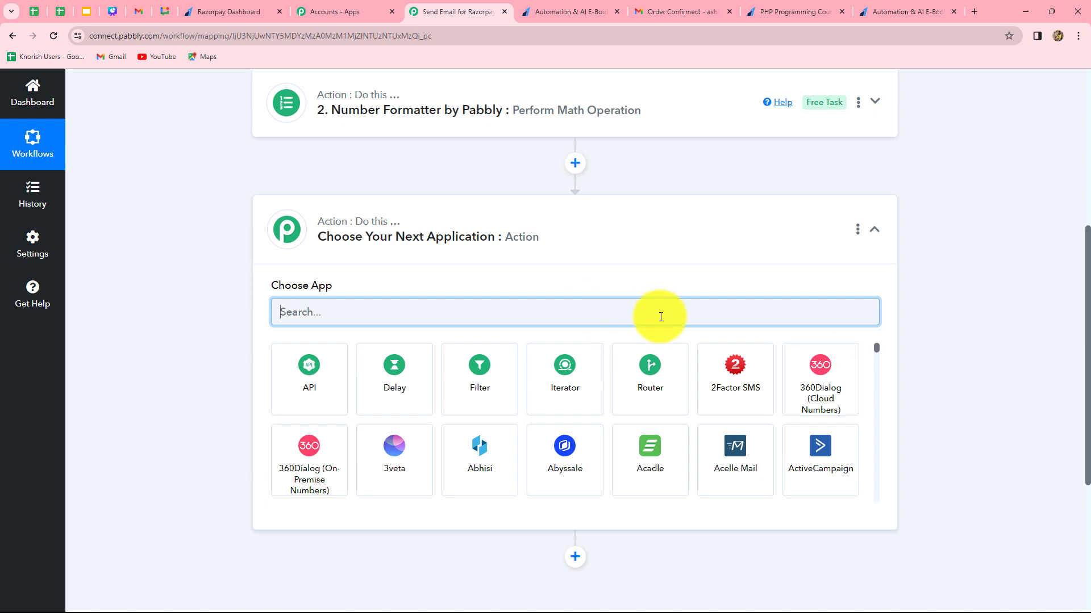
pyautogui.click(643, 405)
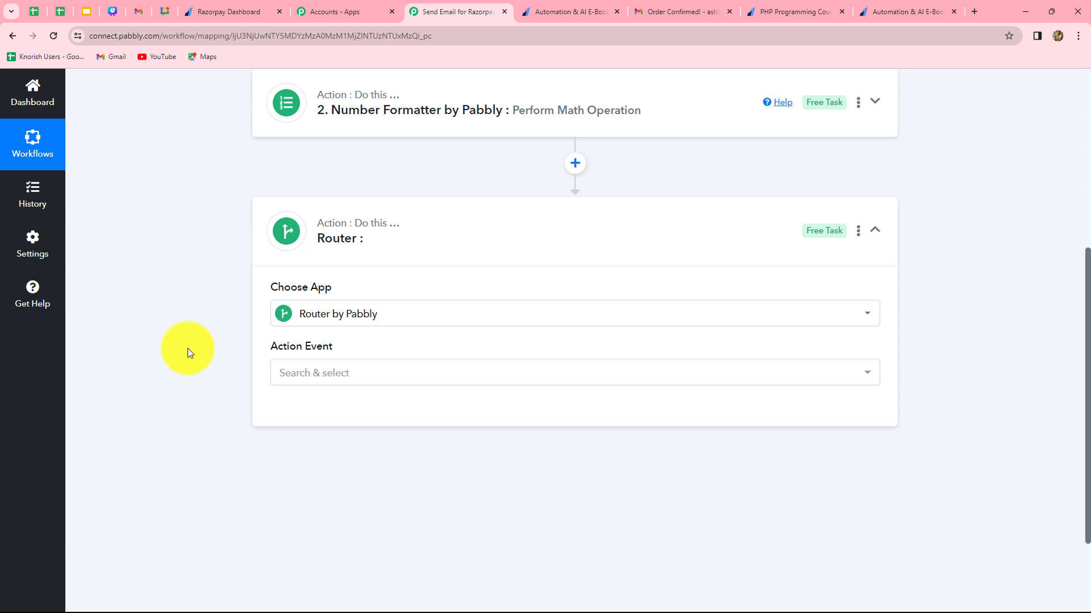
pyautogui.click(327, 374)
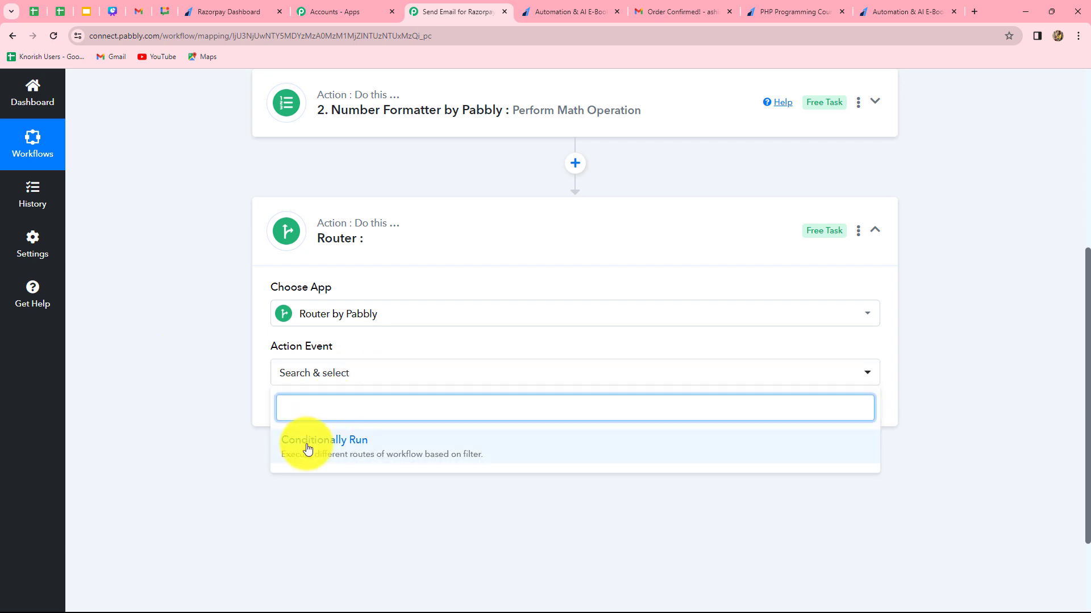
pyautogui.click(305, 445)
pyautogui.click(310, 409)
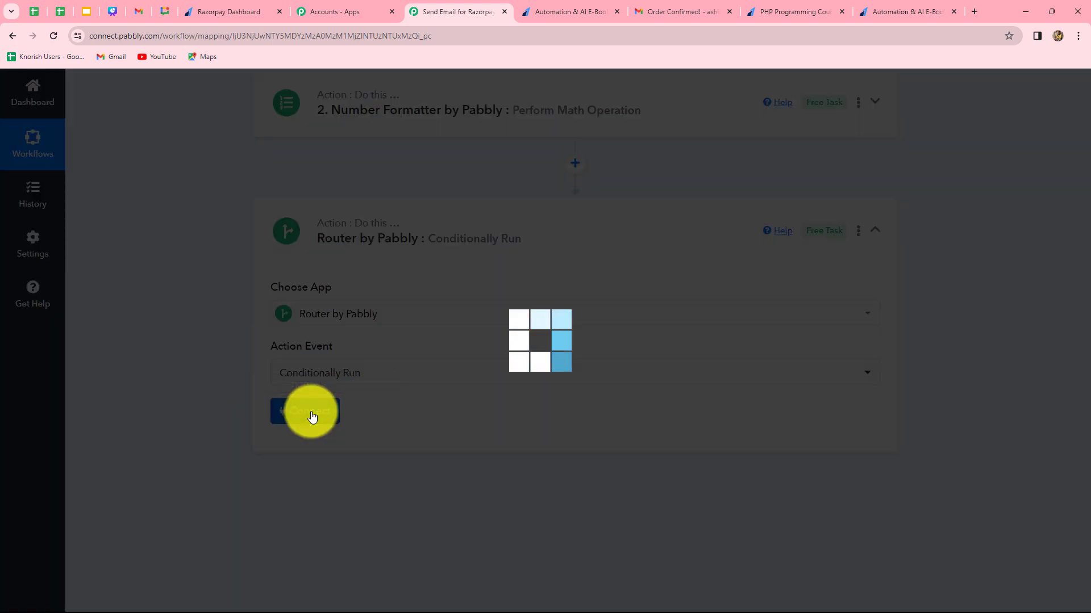
pyautogui.scroll(-4, 364, 396)
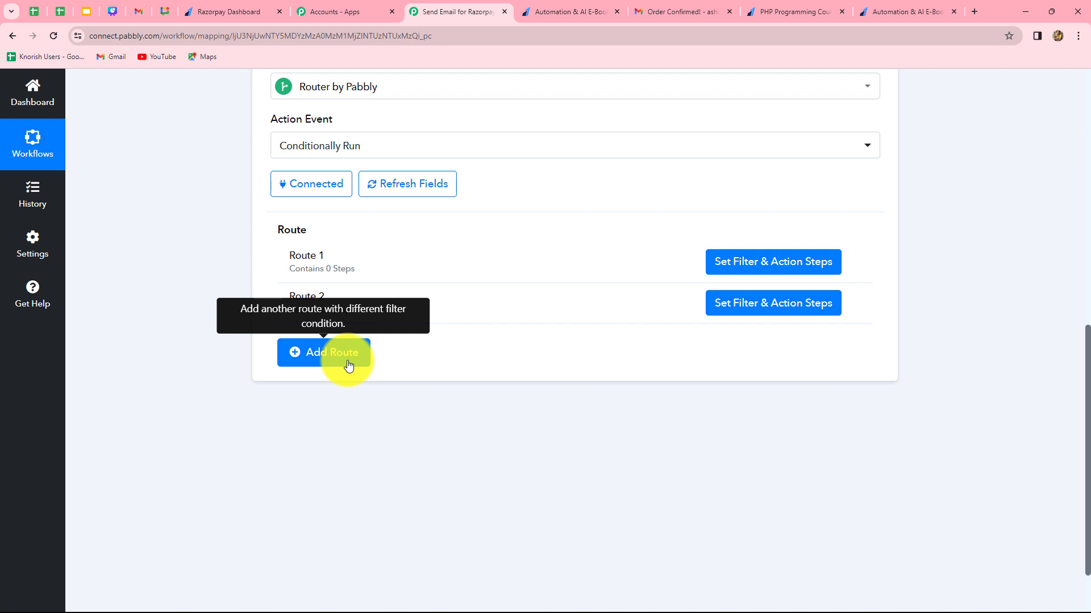
pyautogui.moveTo(854, 268)
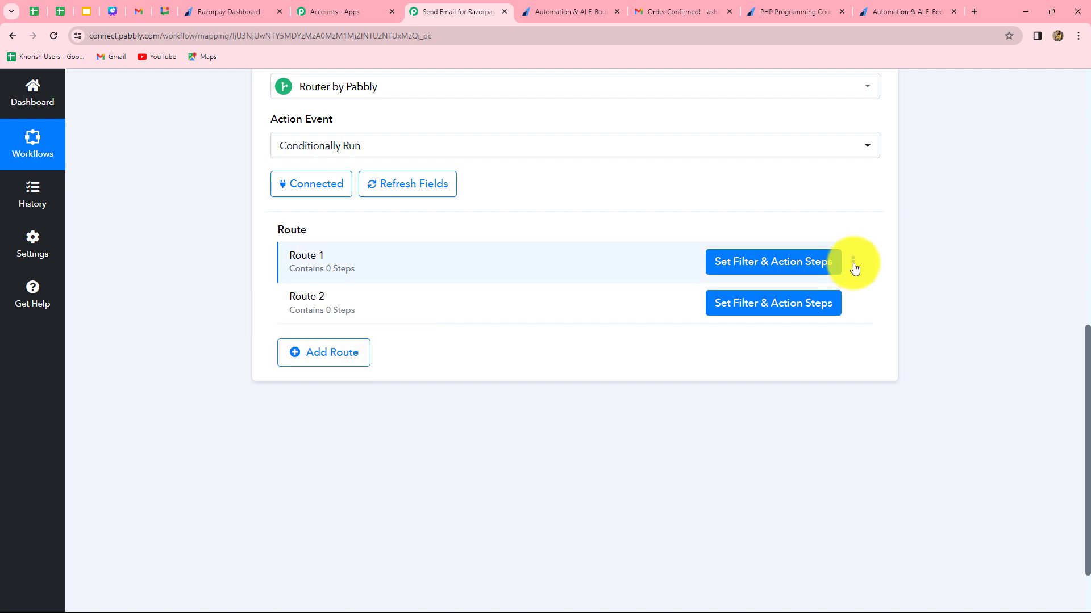
# Rename the router's Route 1 as Automation & AI E-Book.
pyautogui.click(854, 268)
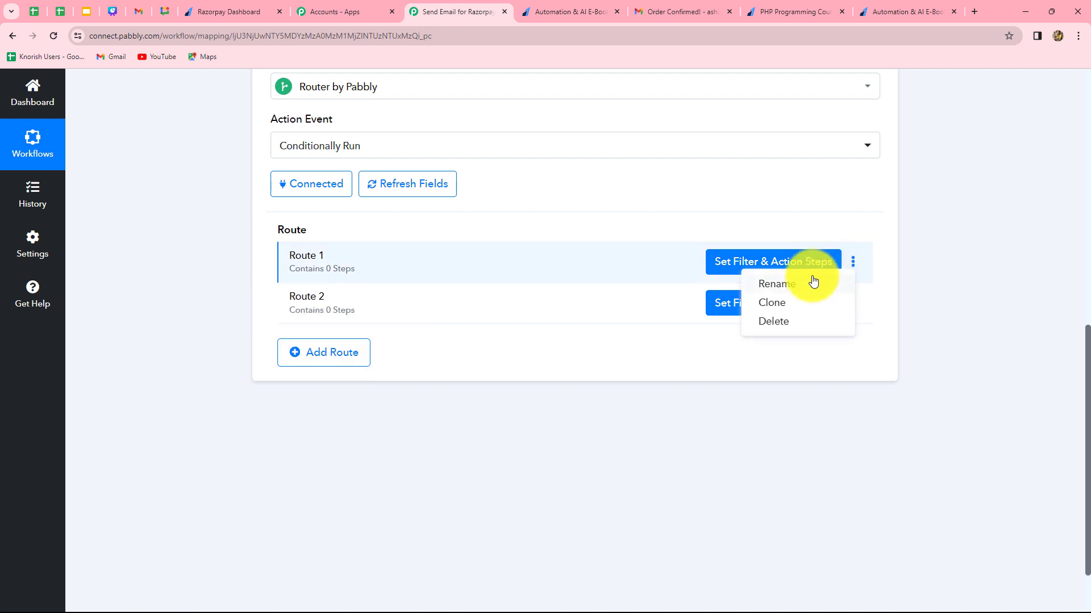
pyautogui.click(806, 284)
pyautogui.hotkey('ctrl', 'a')
pyautogui.press('BackSpace')
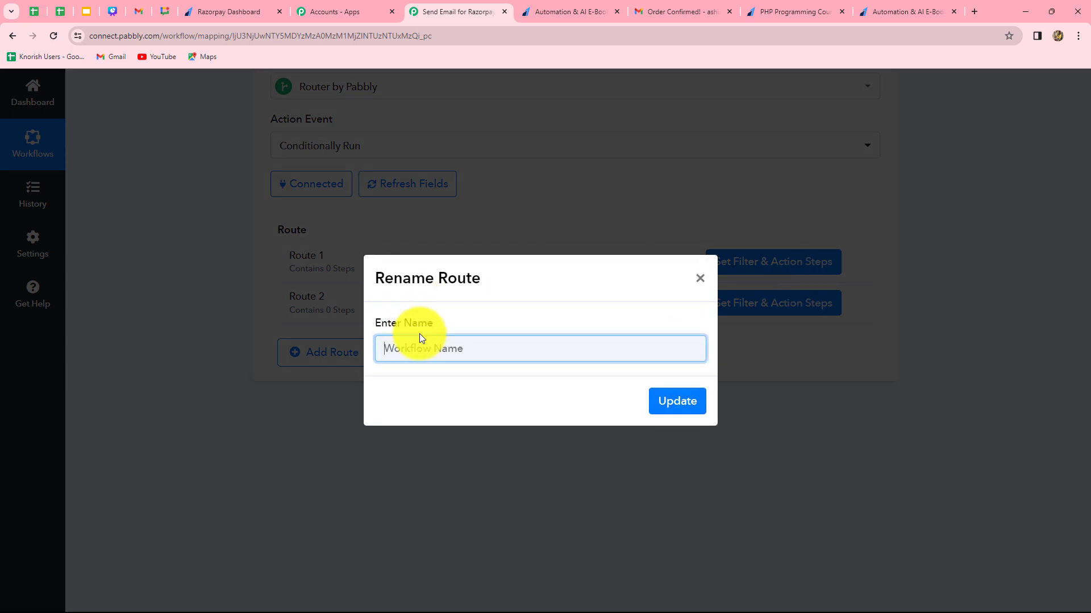
pyautogui.write('A')
pyautogui.click(415, 363)
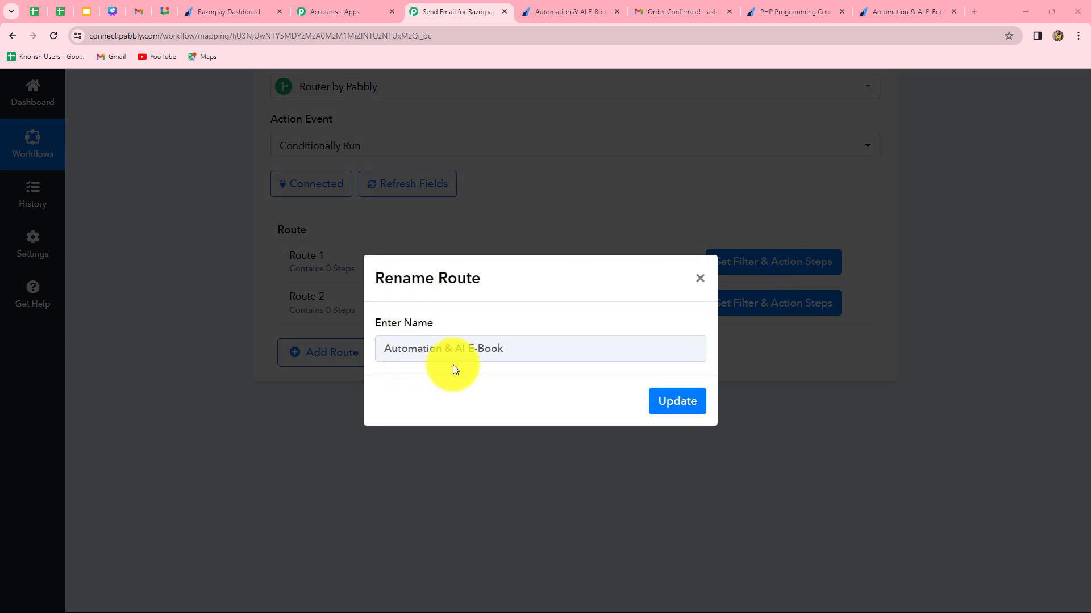
pyautogui.click(681, 403)
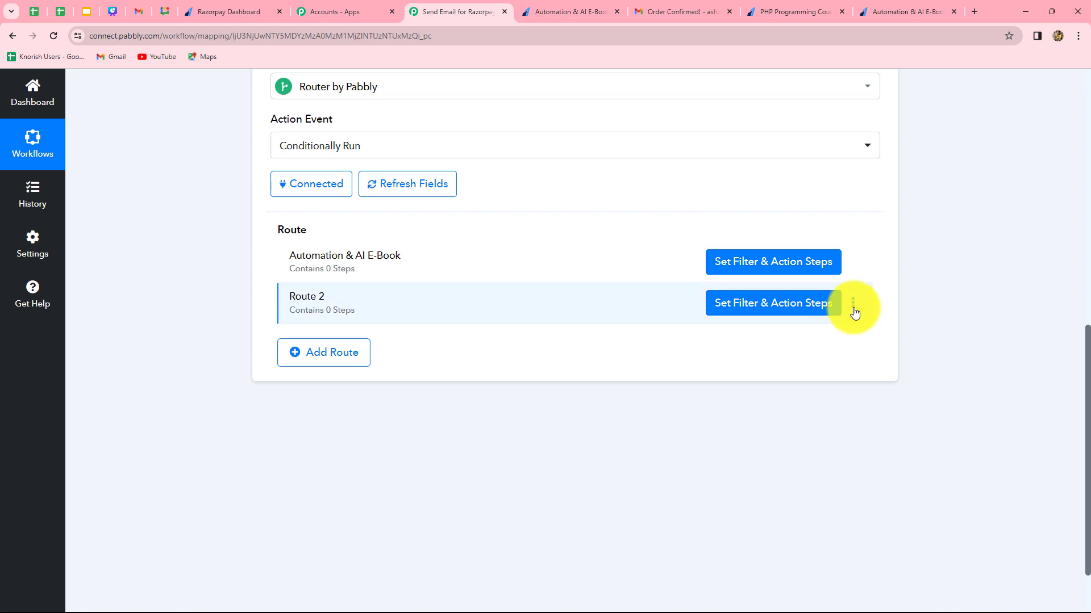
# Rename the router's Route 2 as PHP Programming Course.
pyautogui.click(853, 303)
pyautogui.click(806, 323)
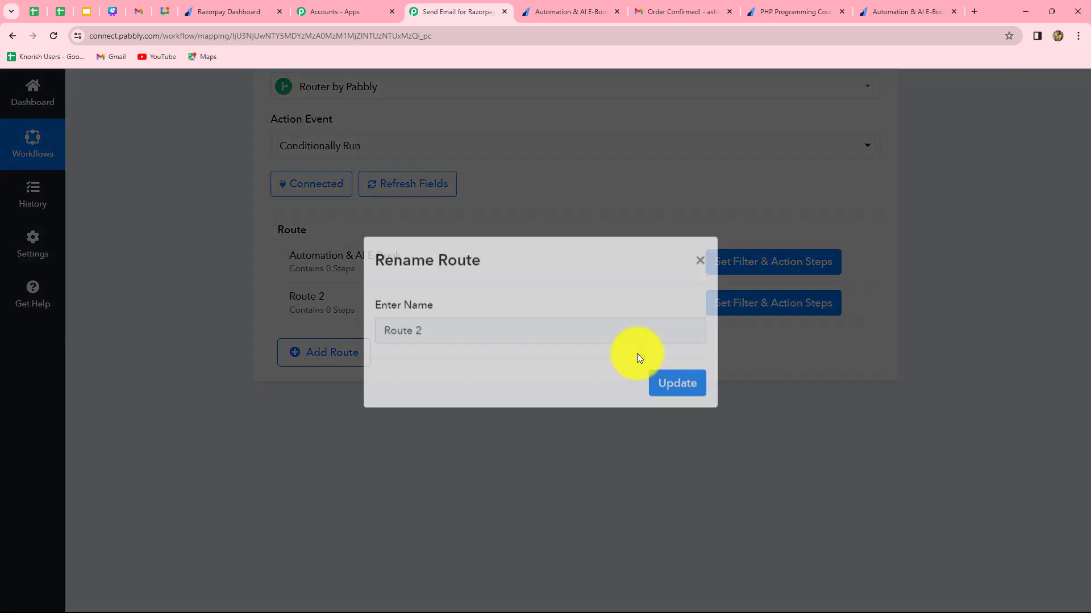
pyautogui.press('BackSpace')
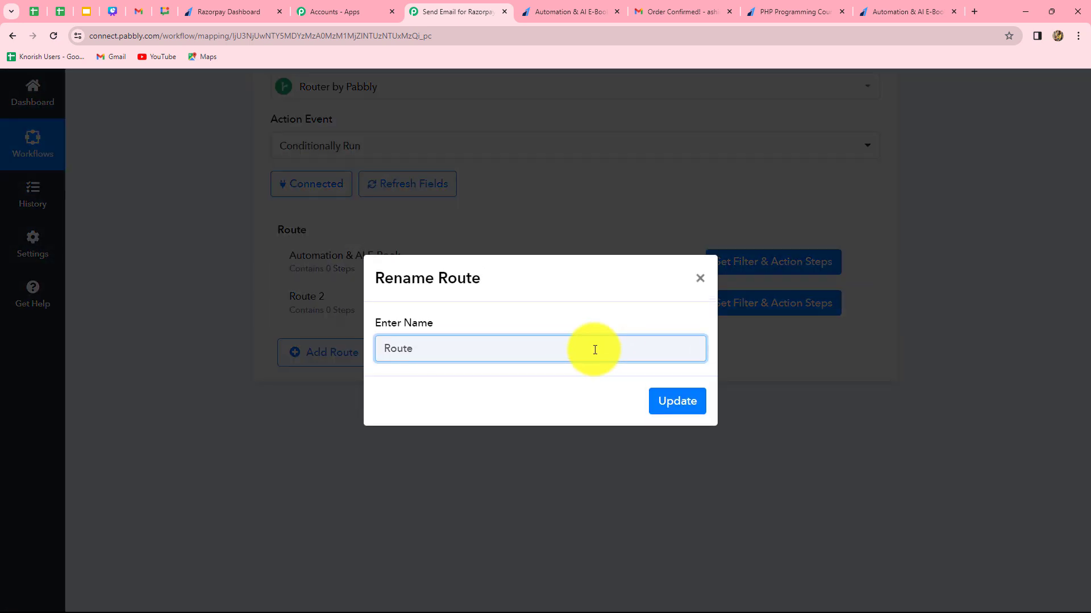
pyautogui.hotkey('ctrl', 'a')
pyautogui.write('PHP Programming Course')
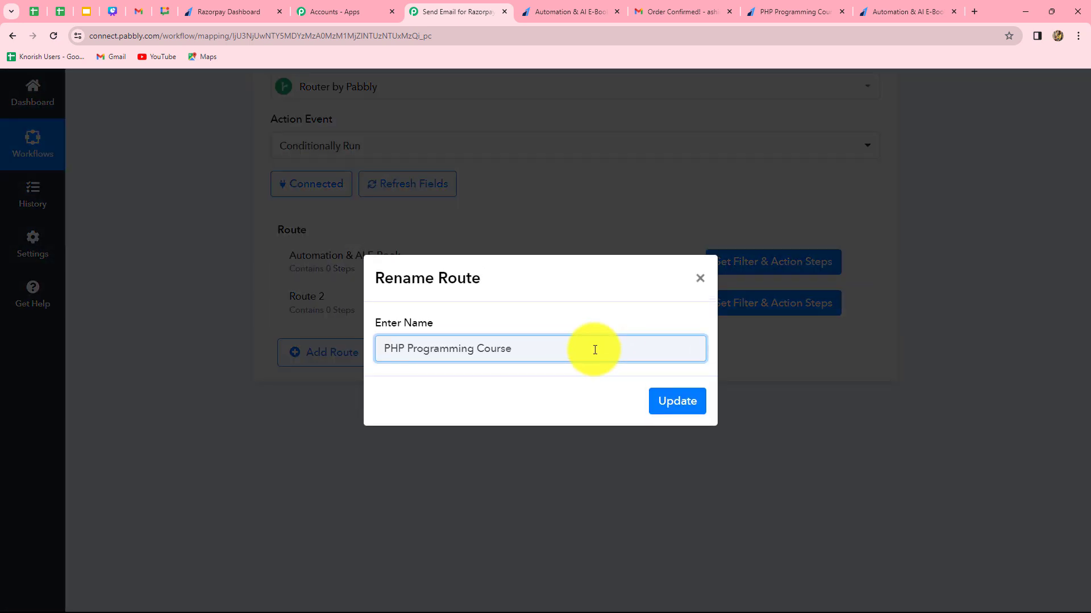
pyautogui.click(691, 403)
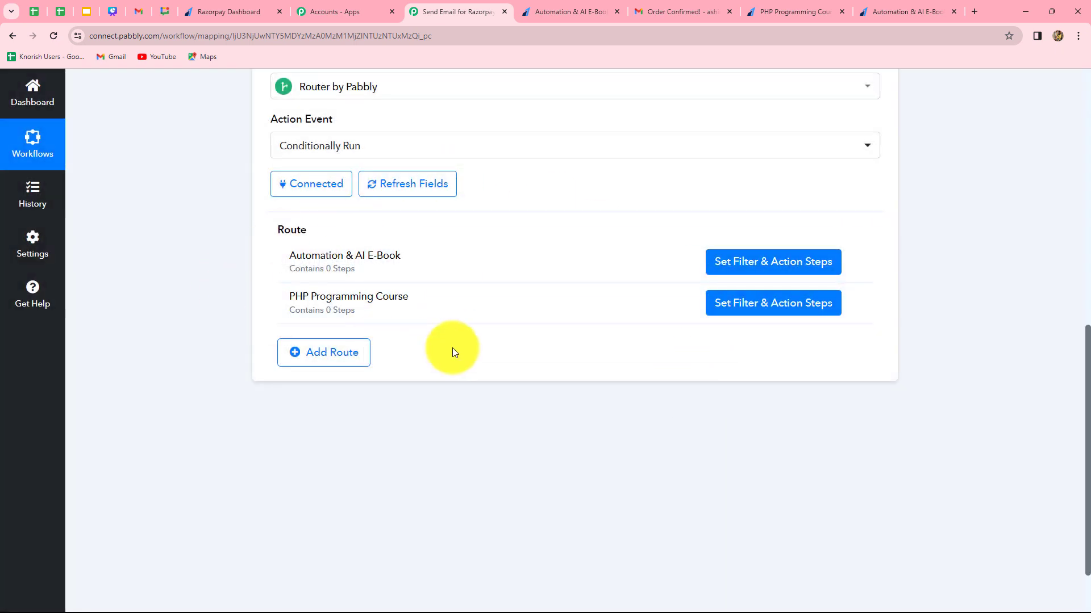
# Open the Automation & AI E-Book route's filter and set its label to Razorpay's Payload Payment Entity Notes Course.
pyautogui.click(746, 273)
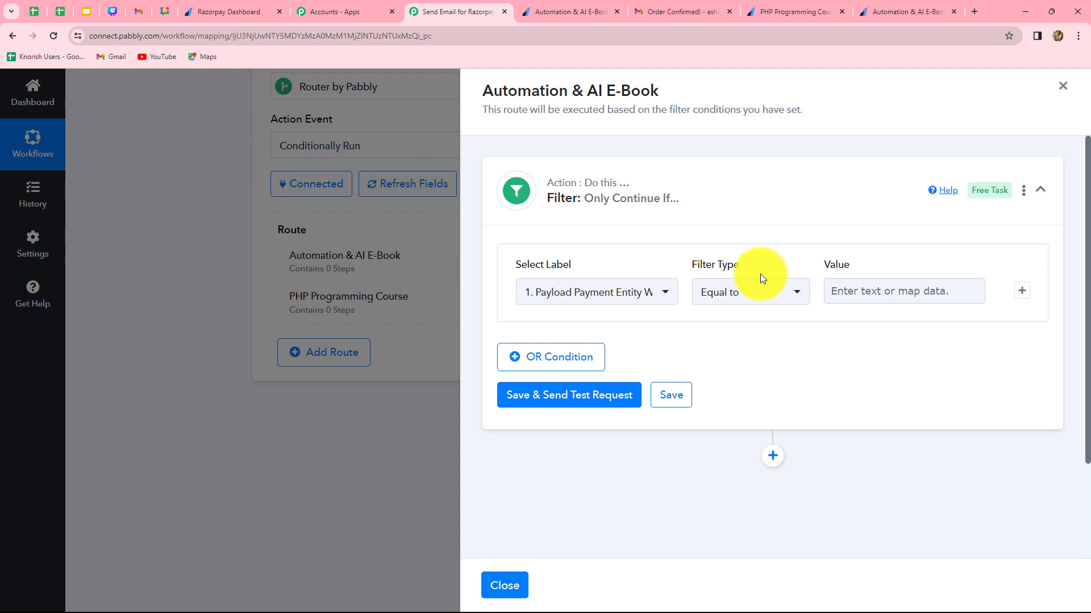
pyautogui.click(1061, 86)
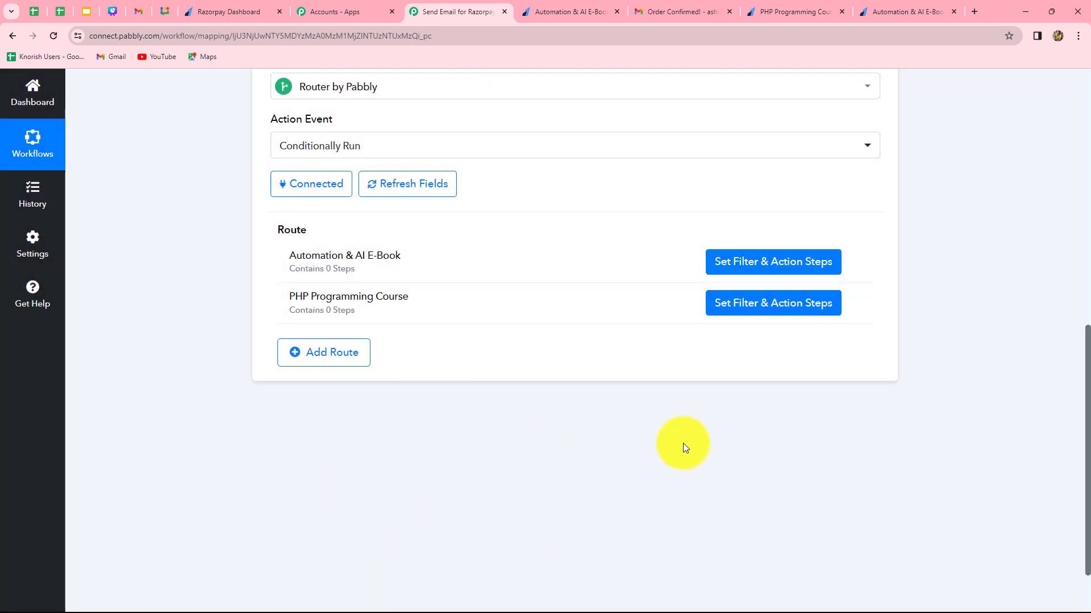
pyautogui.click(760, 264)
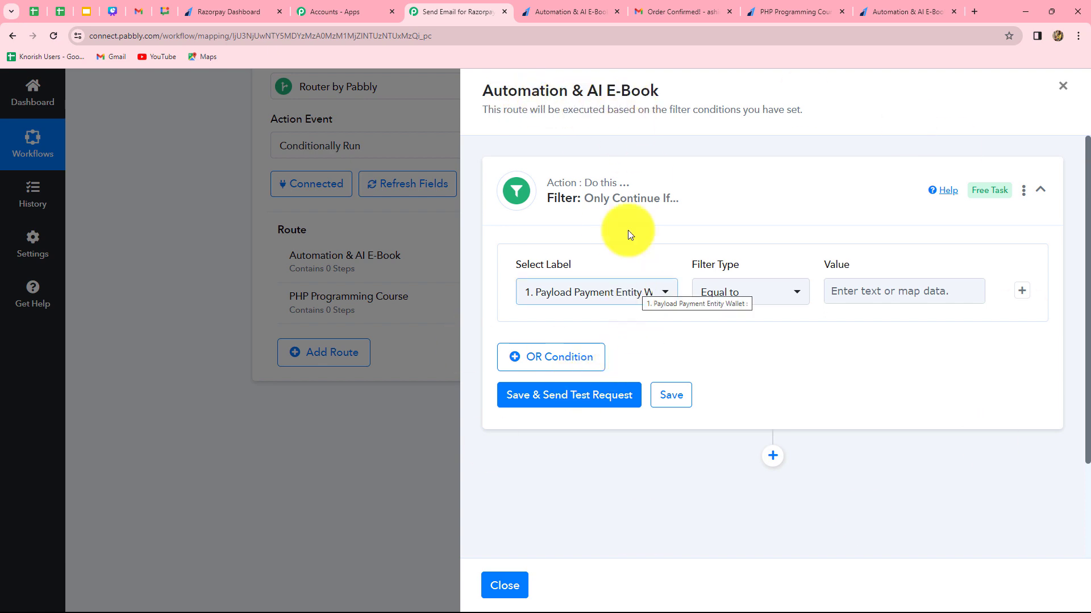
pyautogui.click(628, 295)
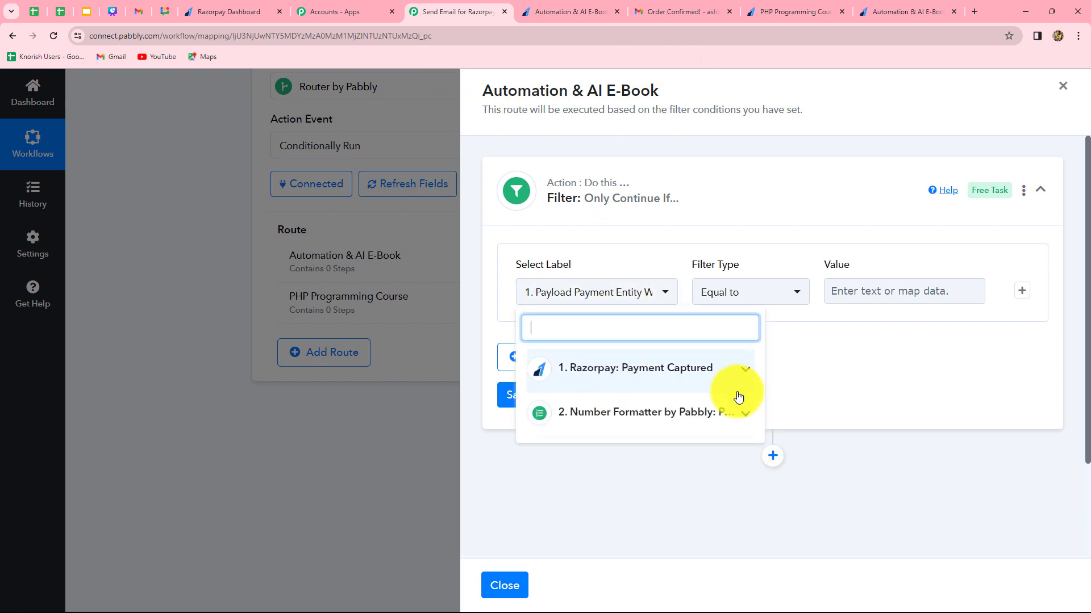
pyautogui.click(665, 372)
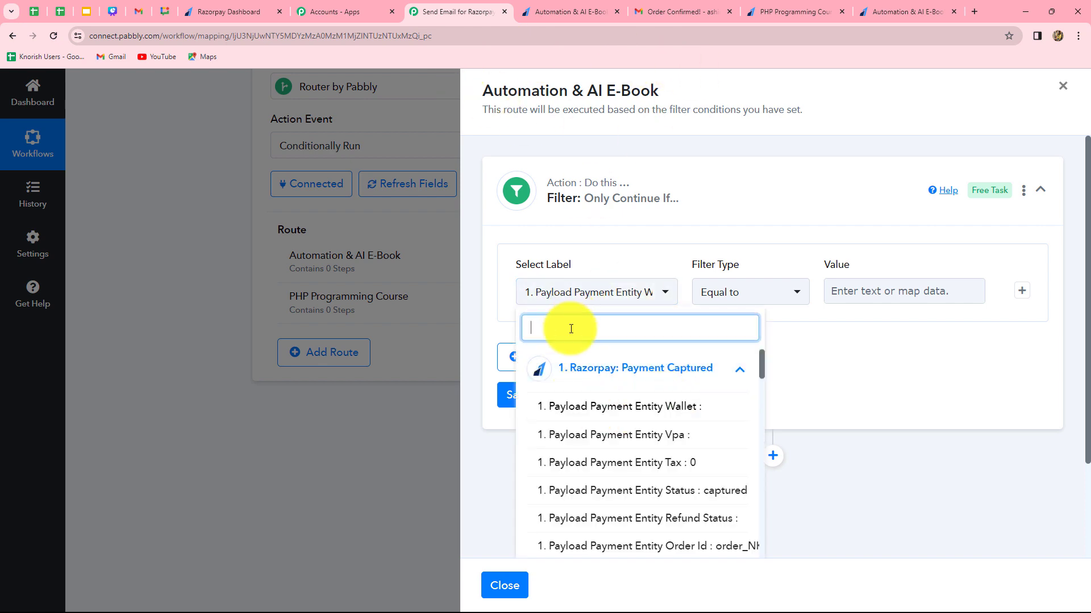
pyautogui.write('auto')
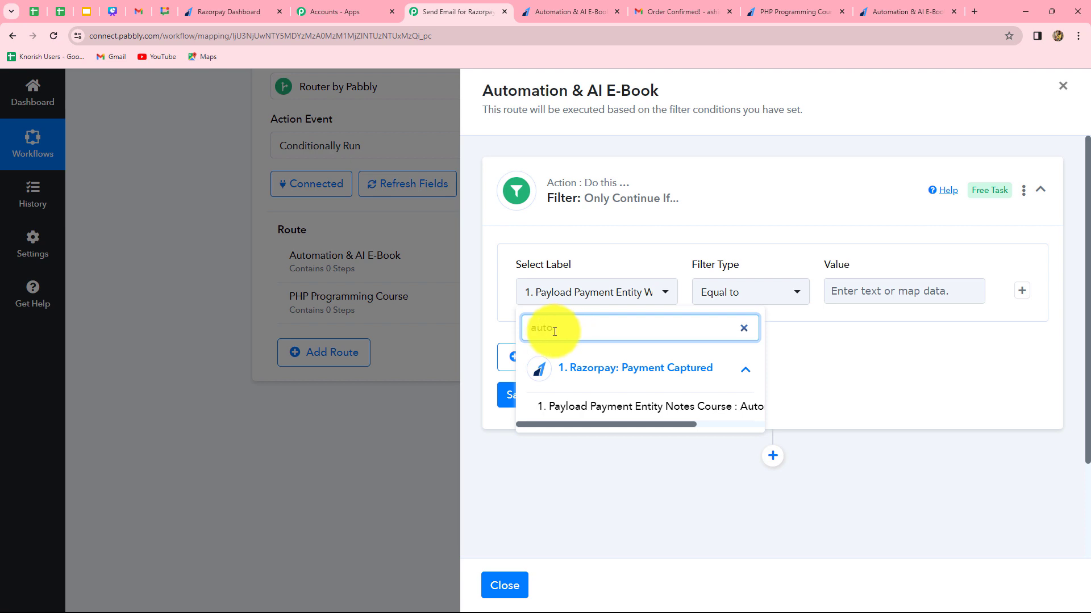
pyautogui.click(575, 407)
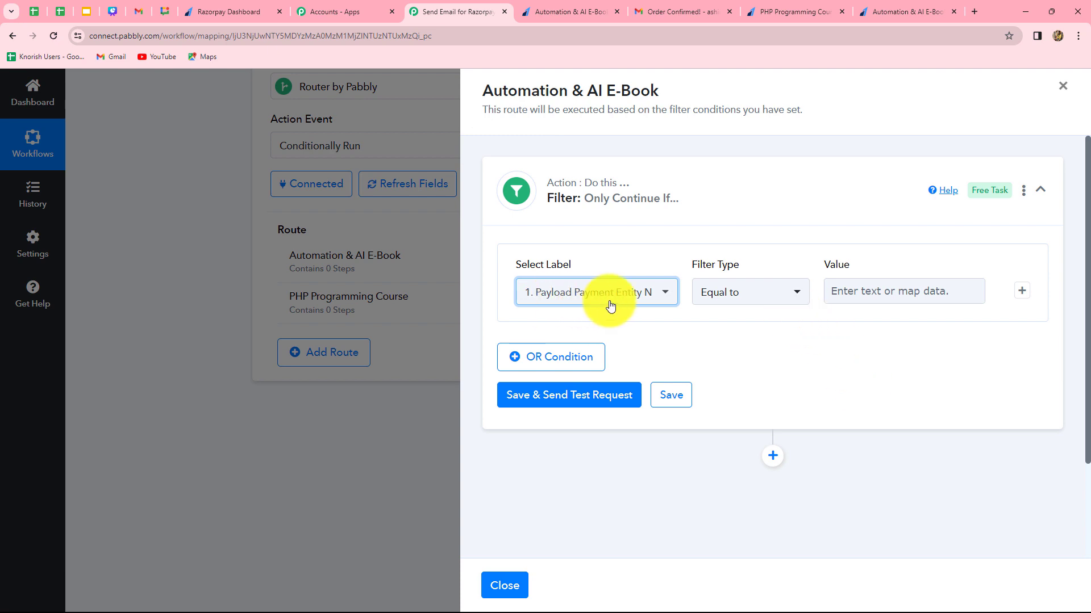
# Set the filter's comparison value to Automation & AI E-Book, then save it with a test request and check the response.
pyautogui.click(845, 297)
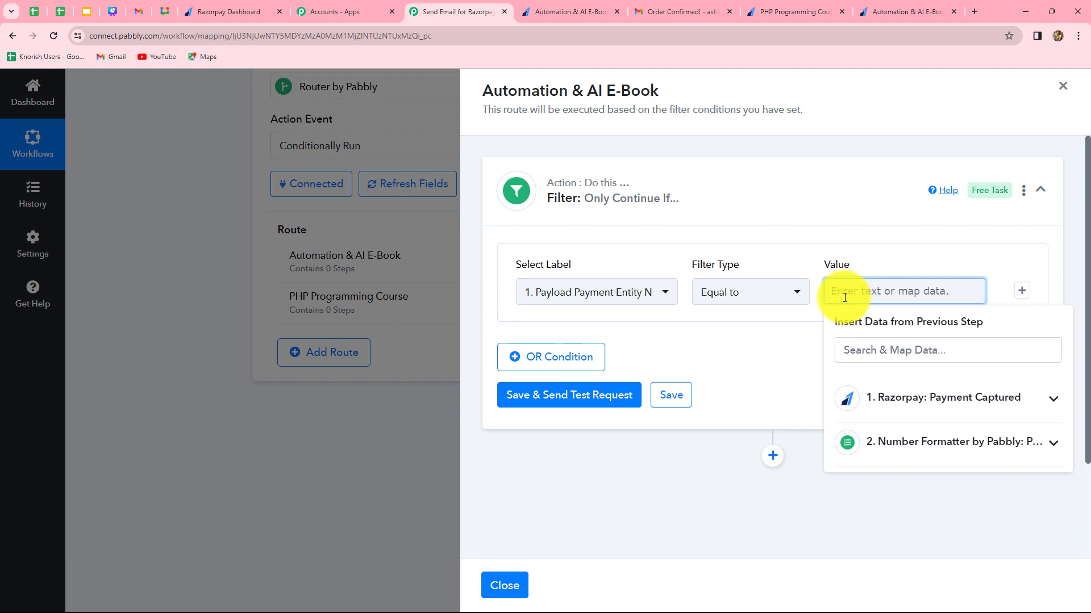
pyautogui.write('Automation & AI E-Book')
pyautogui.click(725, 462)
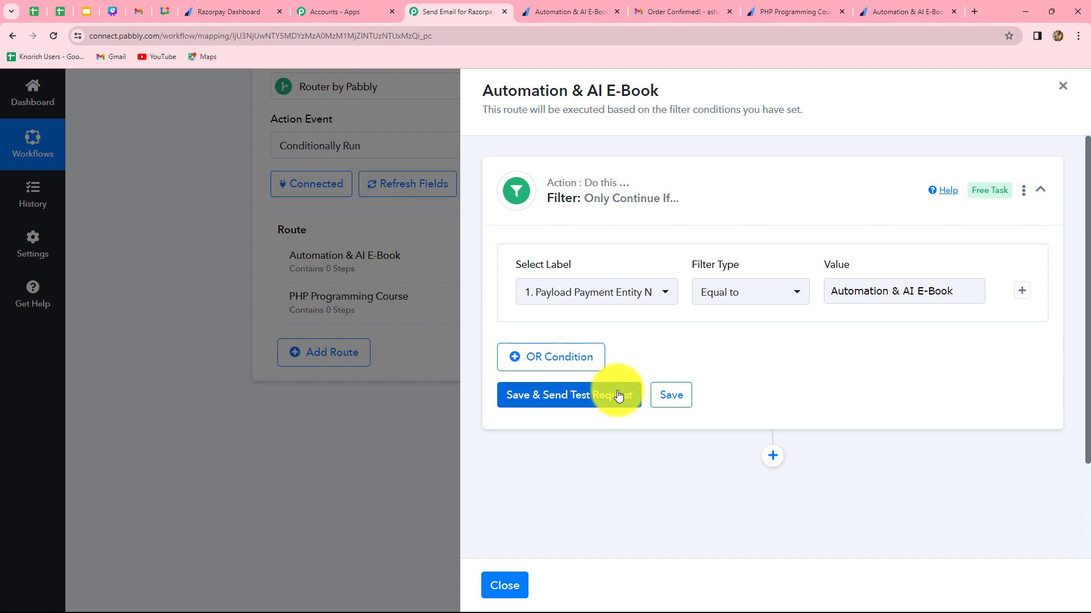
pyautogui.click(586, 403)
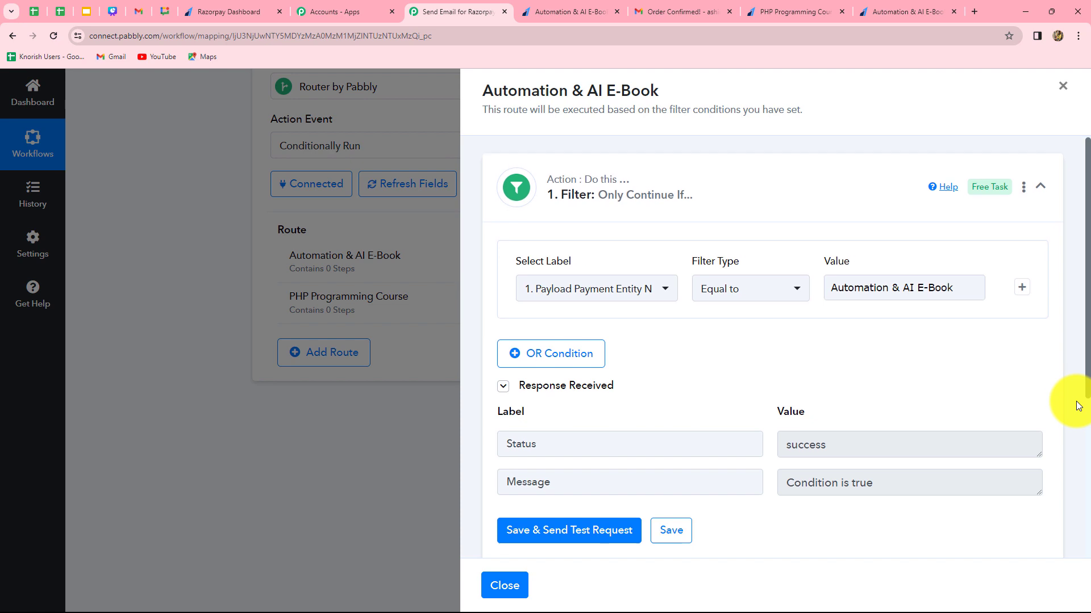
pyautogui.scroll(-5, 1075, 402)
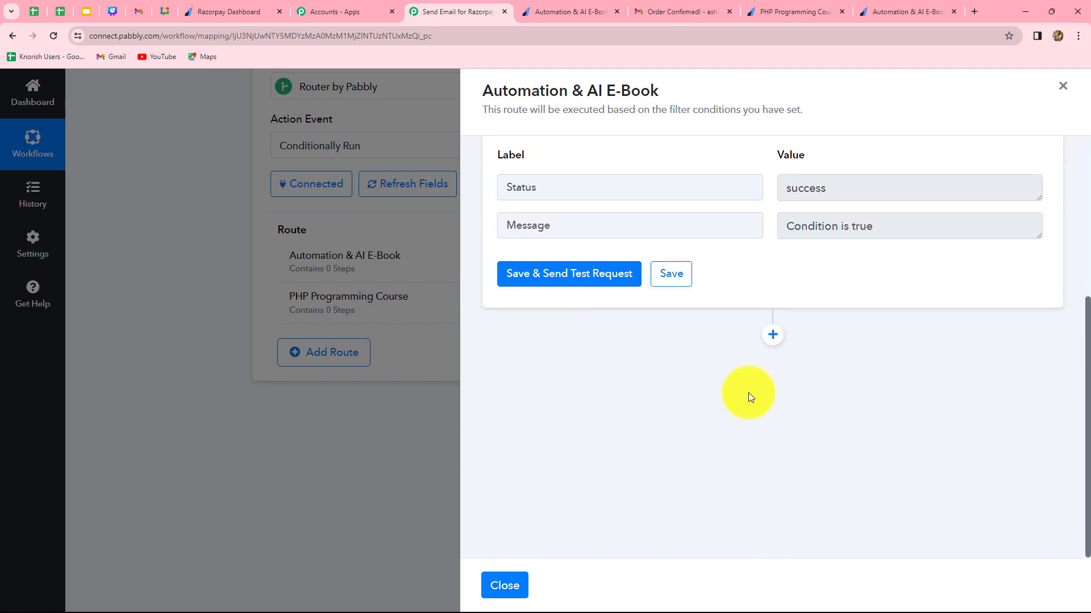
pyautogui.scroll(5, 748, 393)
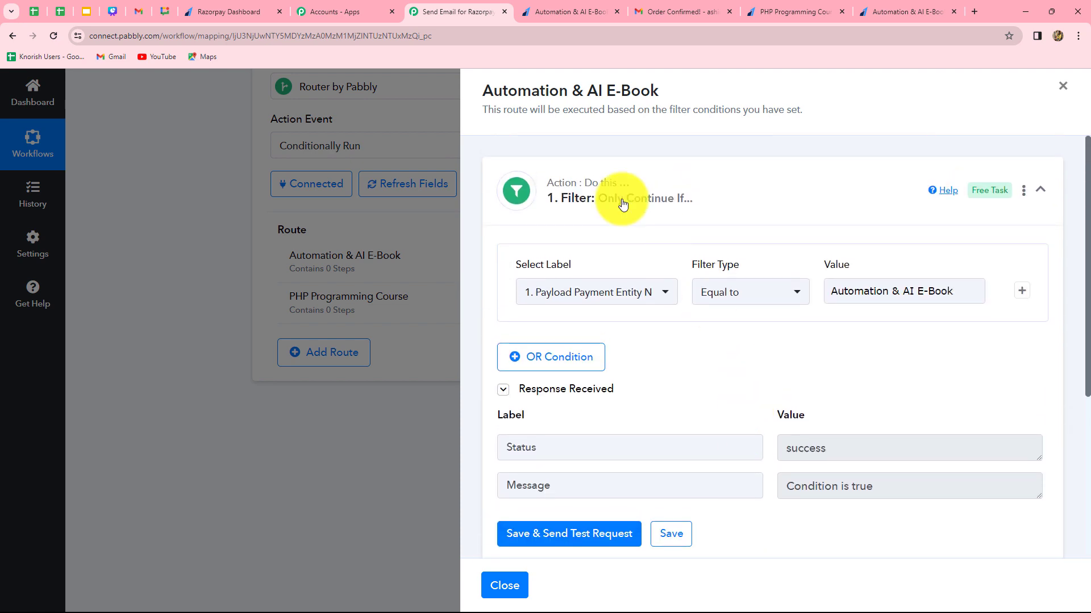
# Add a Gmail action with the Send Email event after the filter in the Automation & AI E-Book route.
pyautogui.scroll(-5, 745, 342)
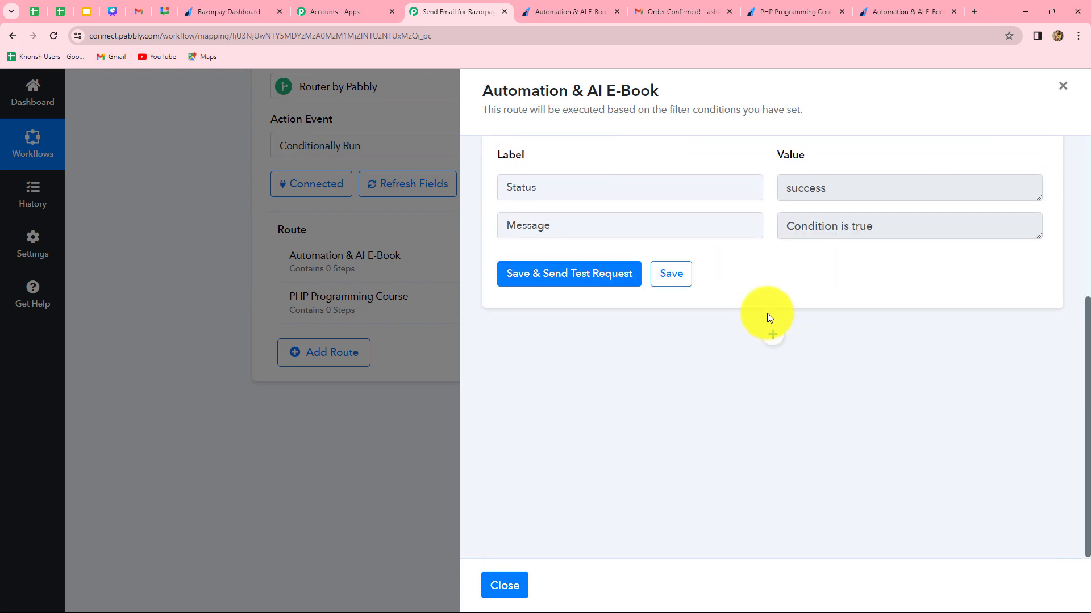
pyautogui.click(772, 340)
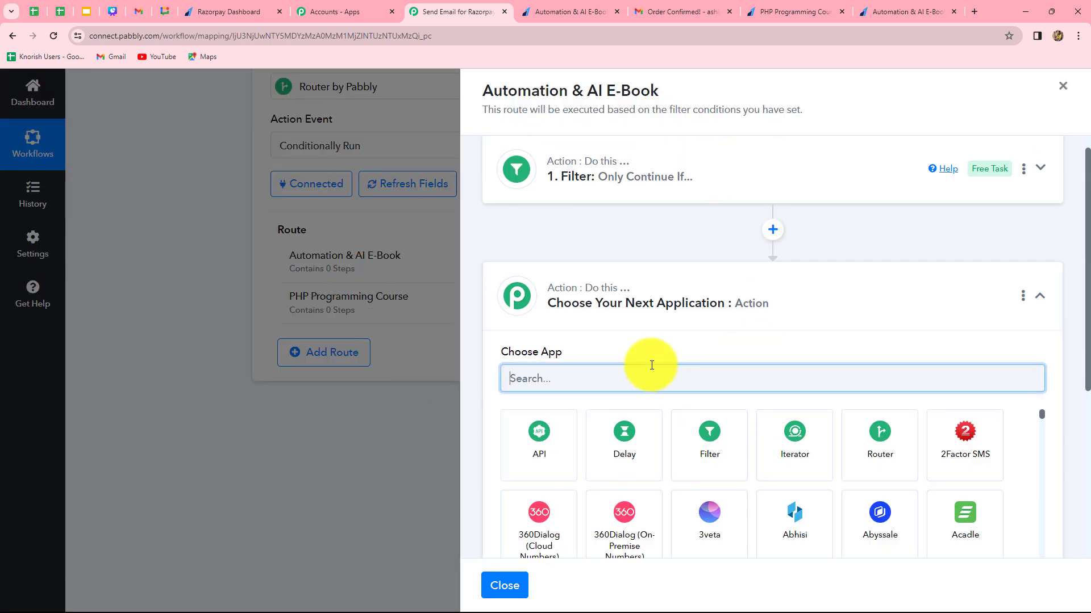
pyautogui.write('gmail')
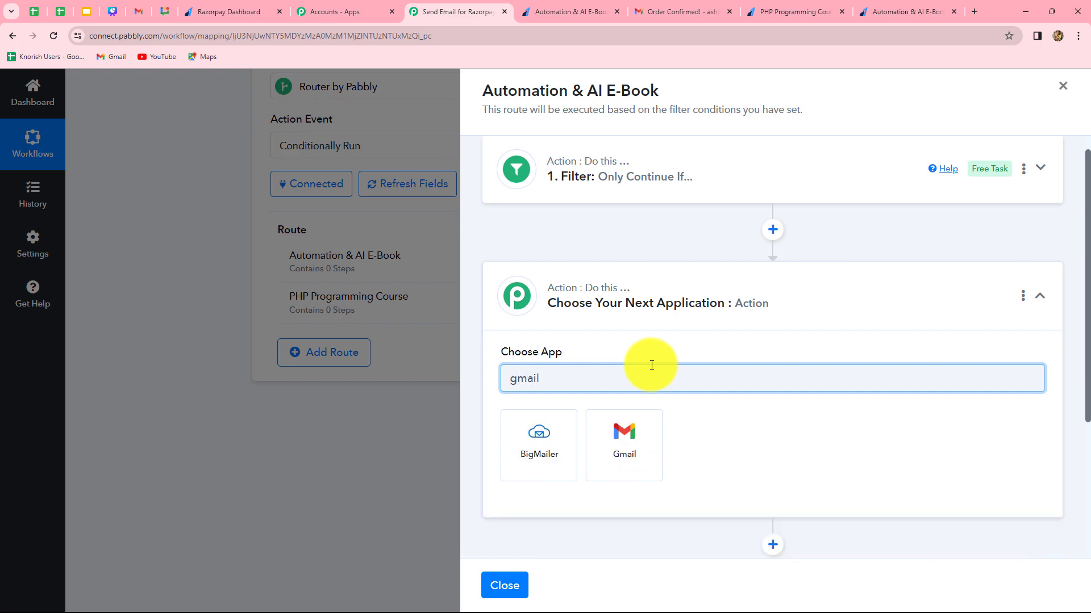
pyautogui.click(608, 461)
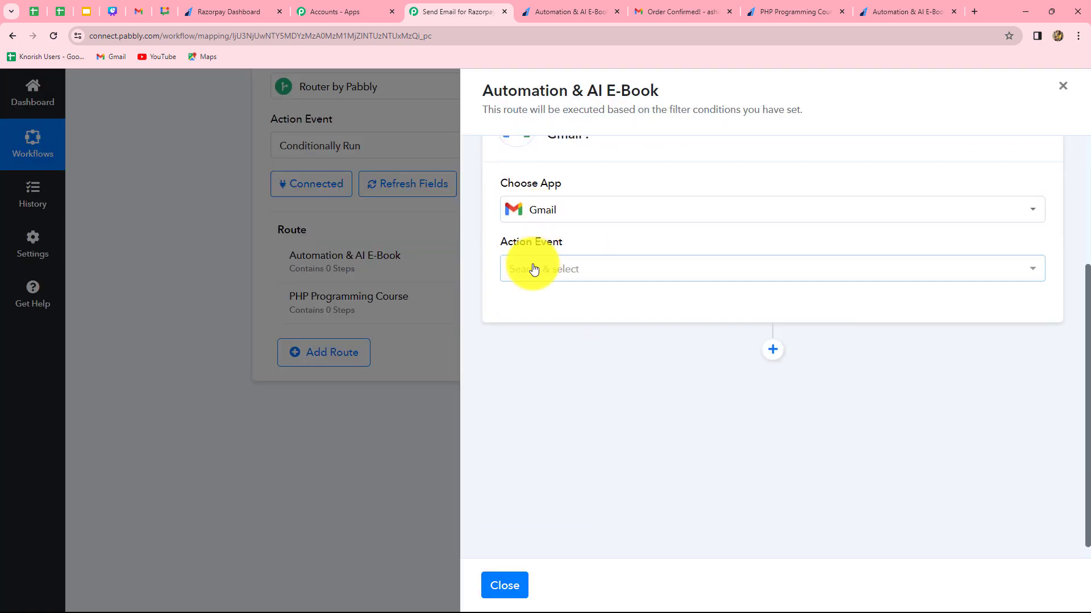
pyautogui.click(533, 269)
pyautogui.click(518, 347)
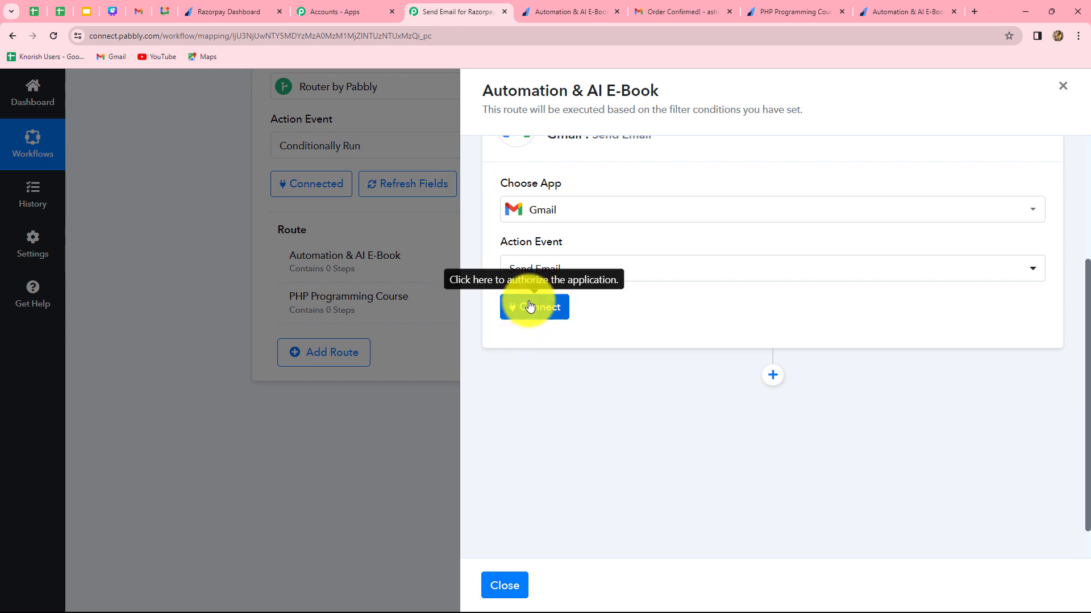
# Connect the Gmail action through the existing Gmail #22 connection and look over its email fields.
pyautogui.click(529, 307)
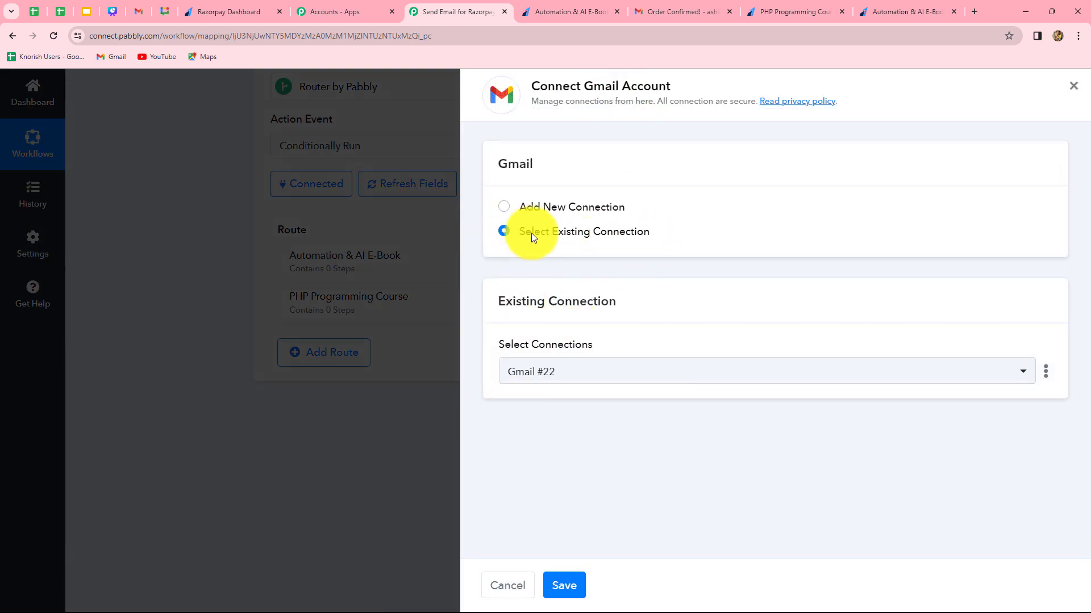
pyautogui.click(572, 582)
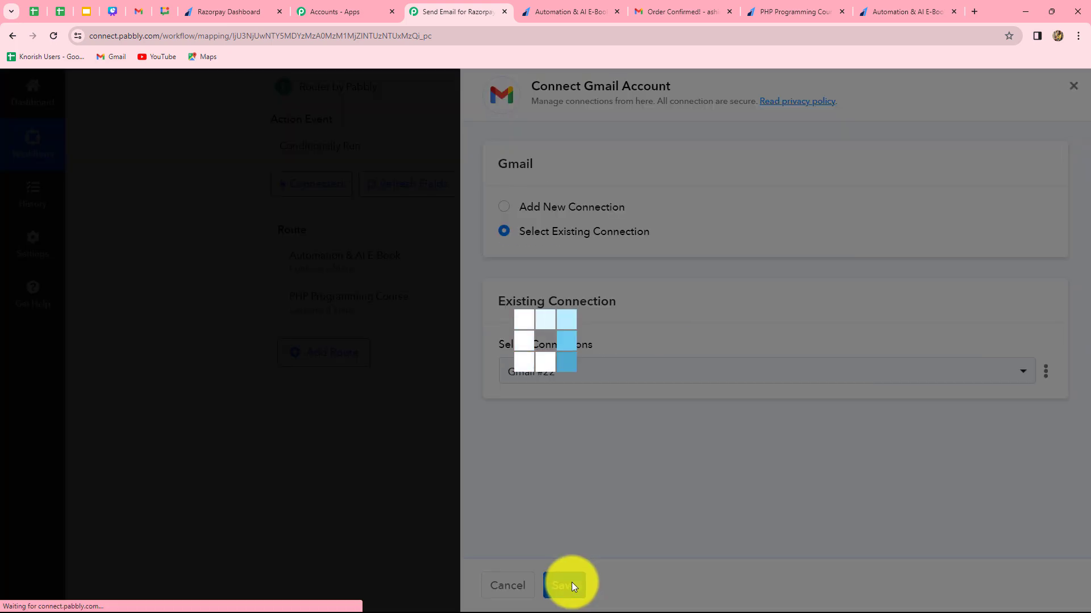
pyautogui.scroll(-5, 667, 446)
pyautogui.scroll(6, 667, 446)
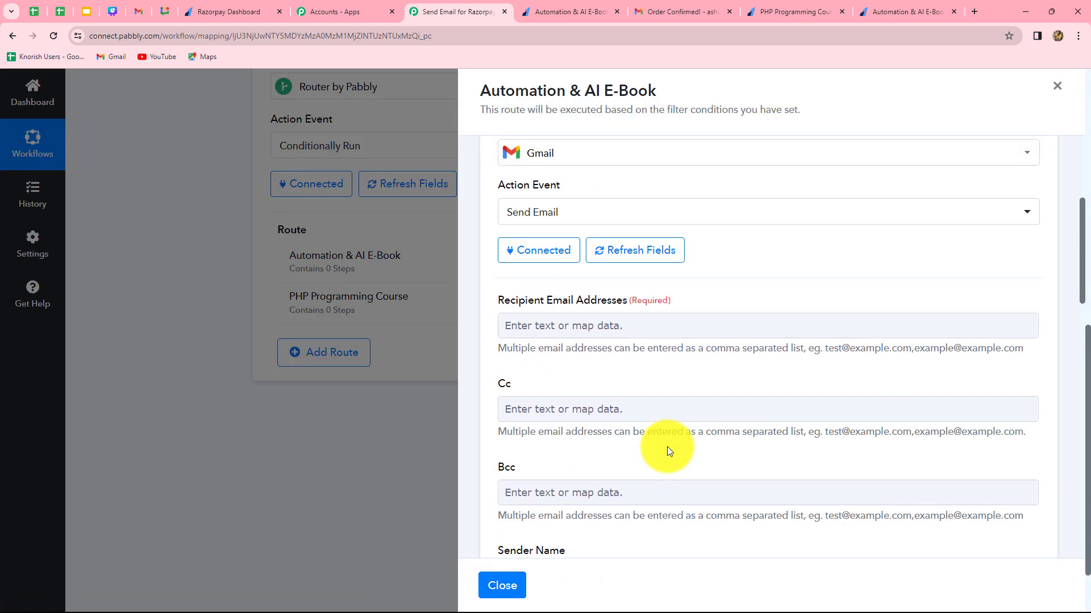
pyautogui.scroll(-10, 667, 447)
pyautogui.scroll(8, 667, 446)
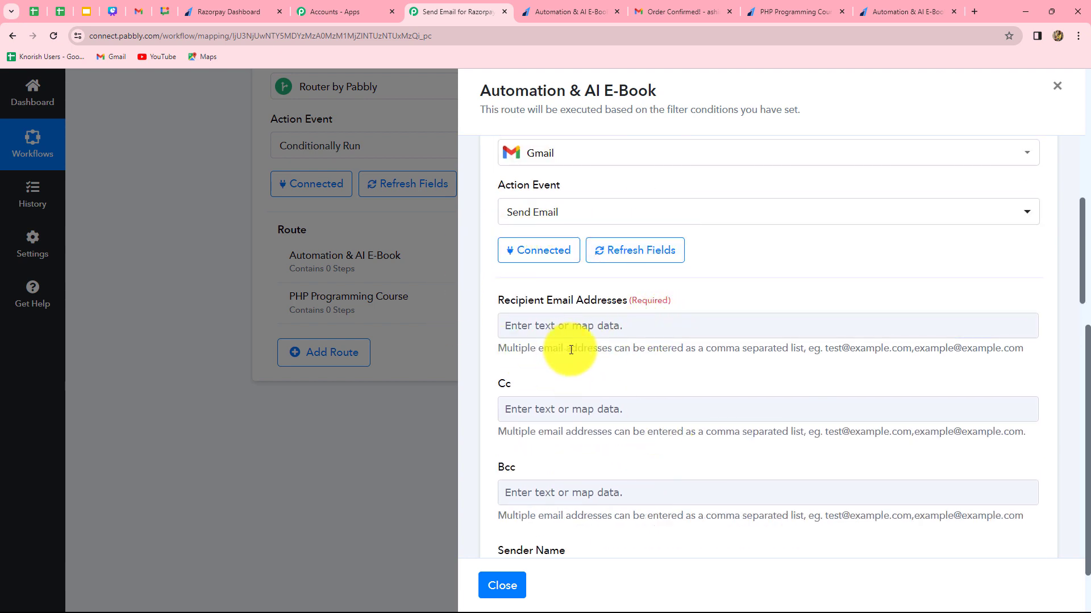
# Map Razorpay's Payload Payment Entity Notes Email into the Gmail action's Recipient Email Addresses field.
pyautogui.click(612, 323)
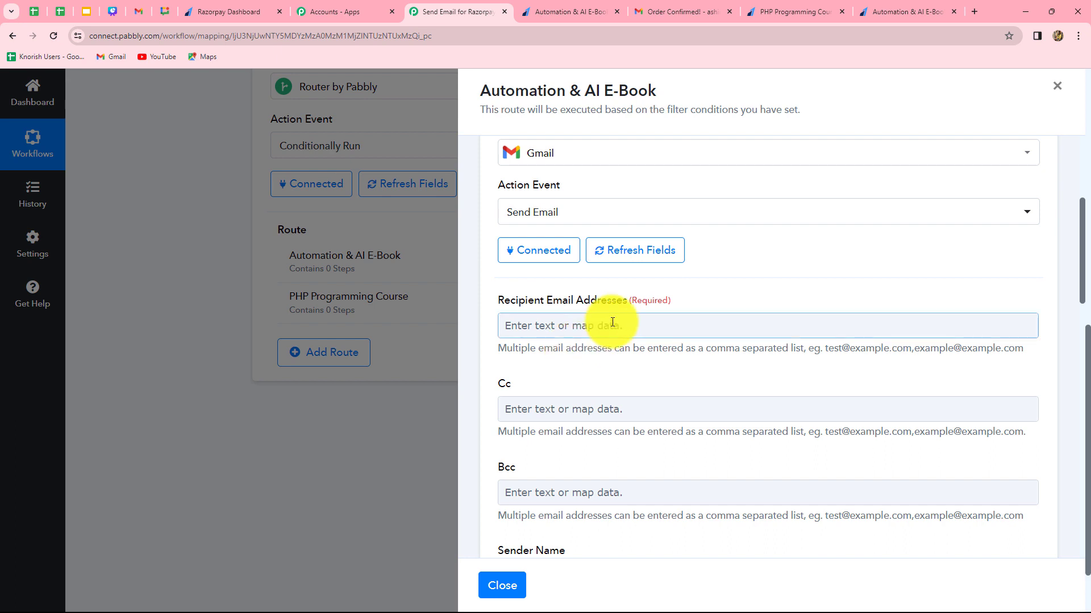
pyautogui.click(613, 322)
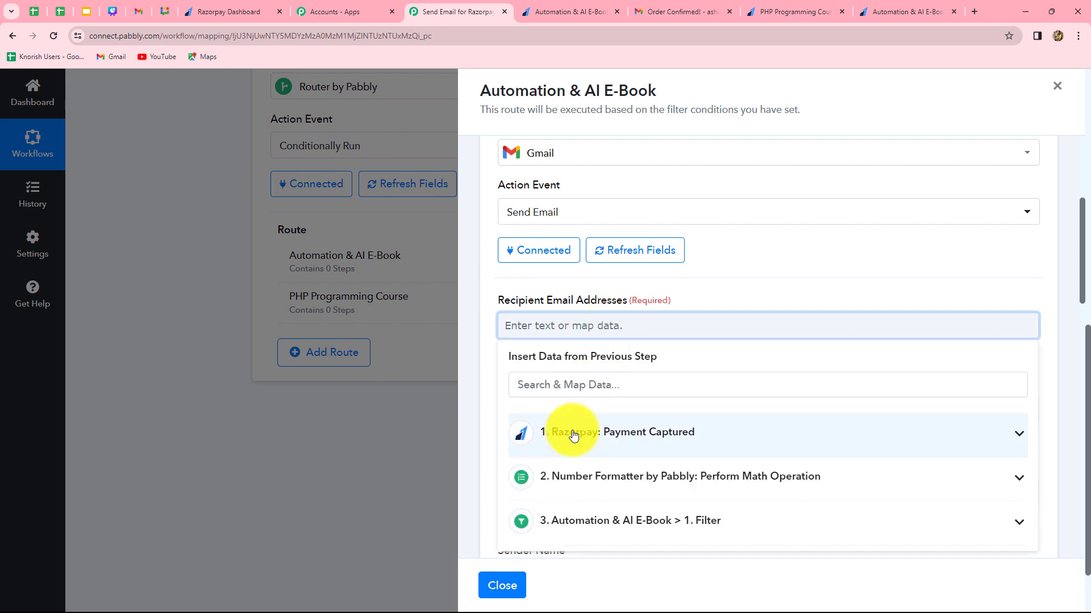
pyautogui.scroll(-1, 568, 409)
pyautogui.click(577, 375)
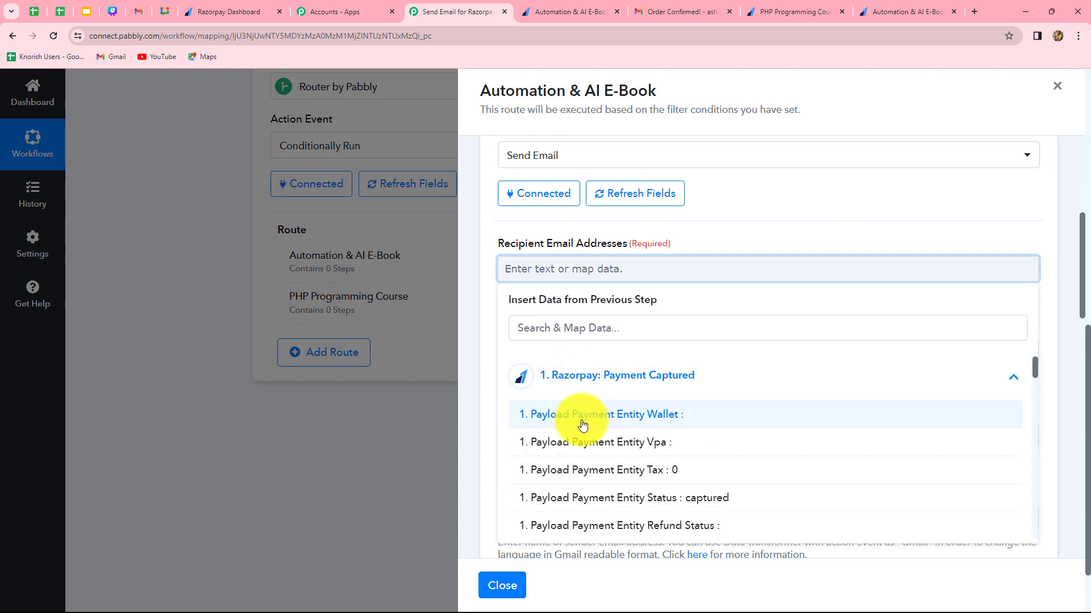
pyautogui.click(560, 331)
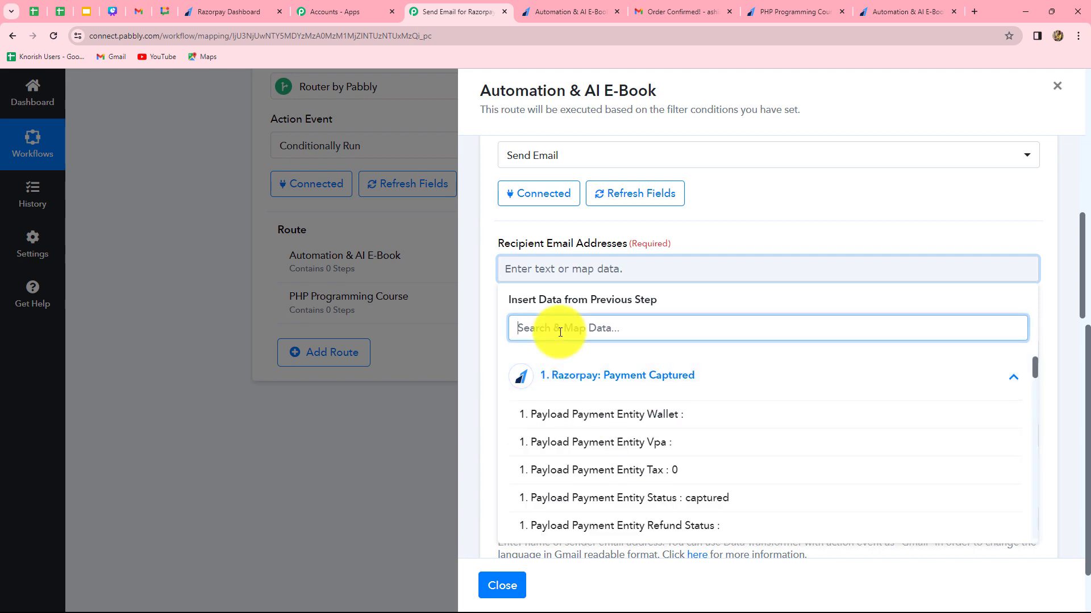
pyautogui.write('ems')
pyautogui.press('BackSpace')
pyautogui.write('a')
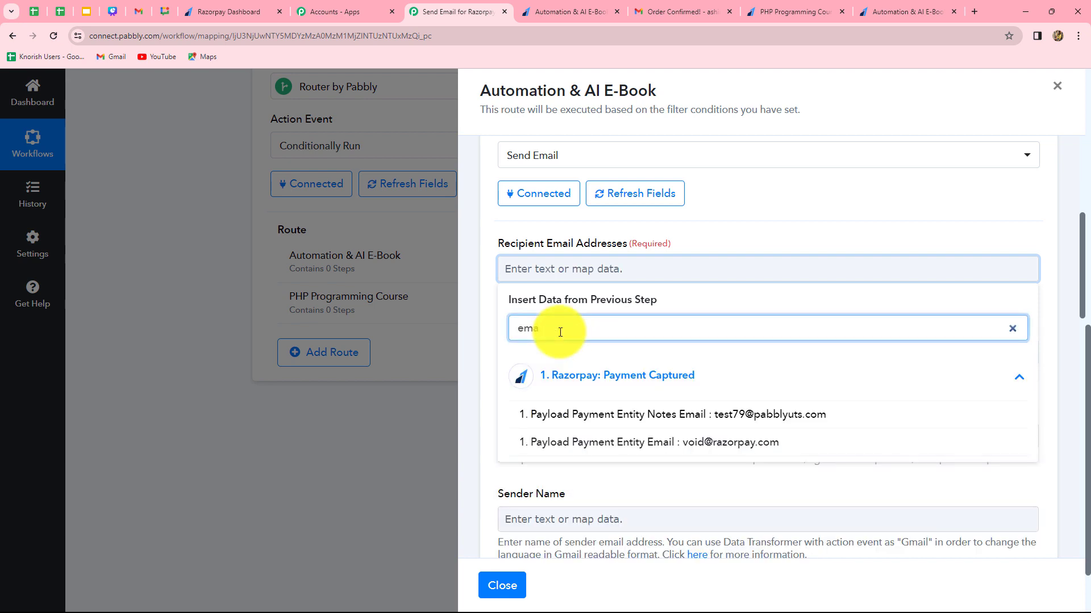
pyautogui.click(730, 414)
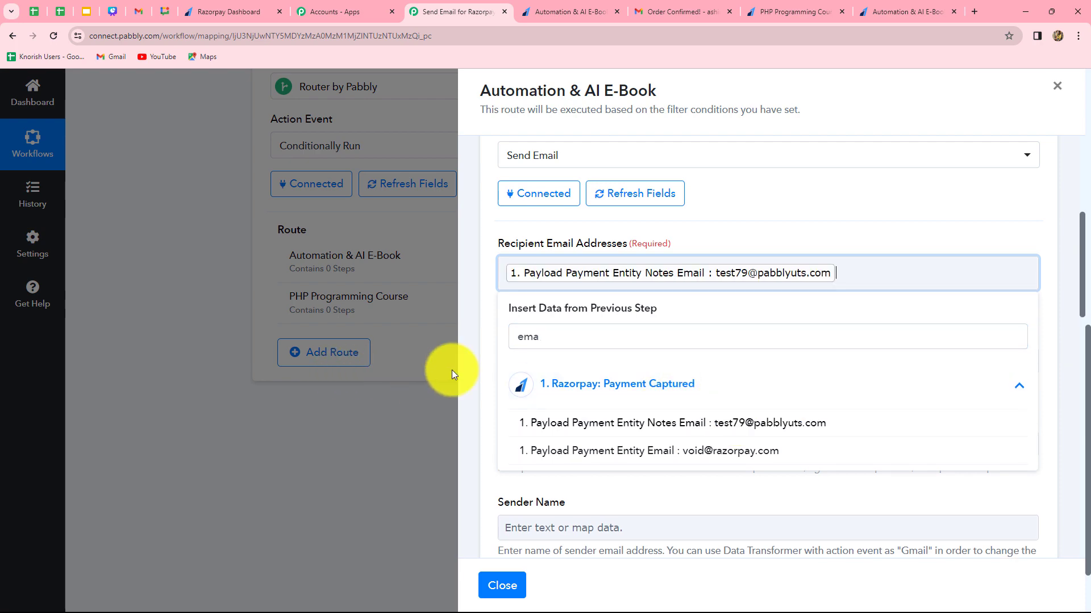
# Set the Gmail action's Sender Name to Pabbly.
pyautogui.click(466, 381)
pyautogui.scroll(-6, 466, 381)
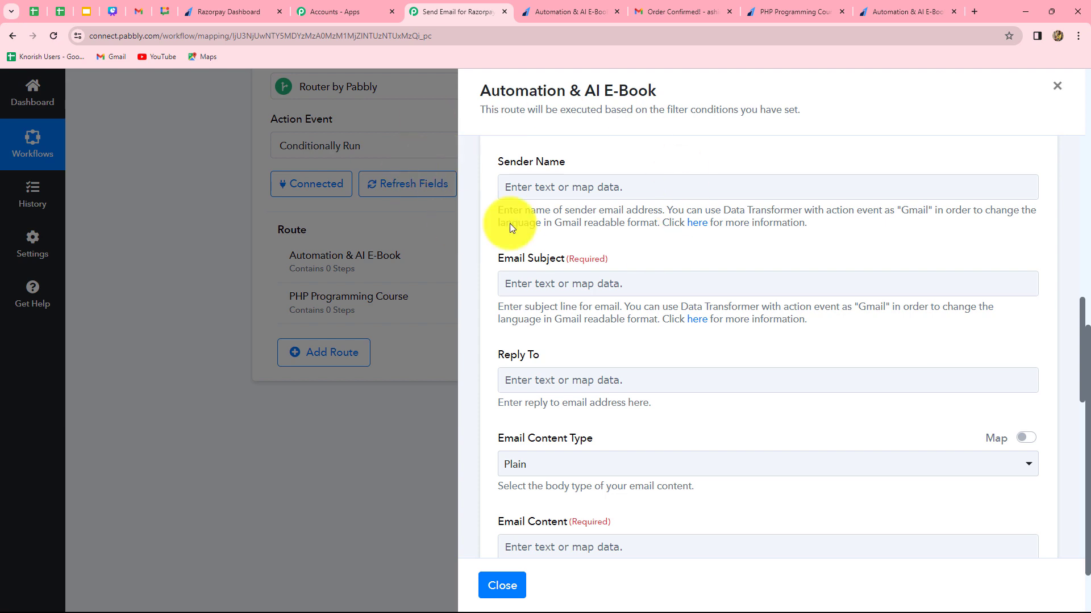
pyautogui.click(641, 189)
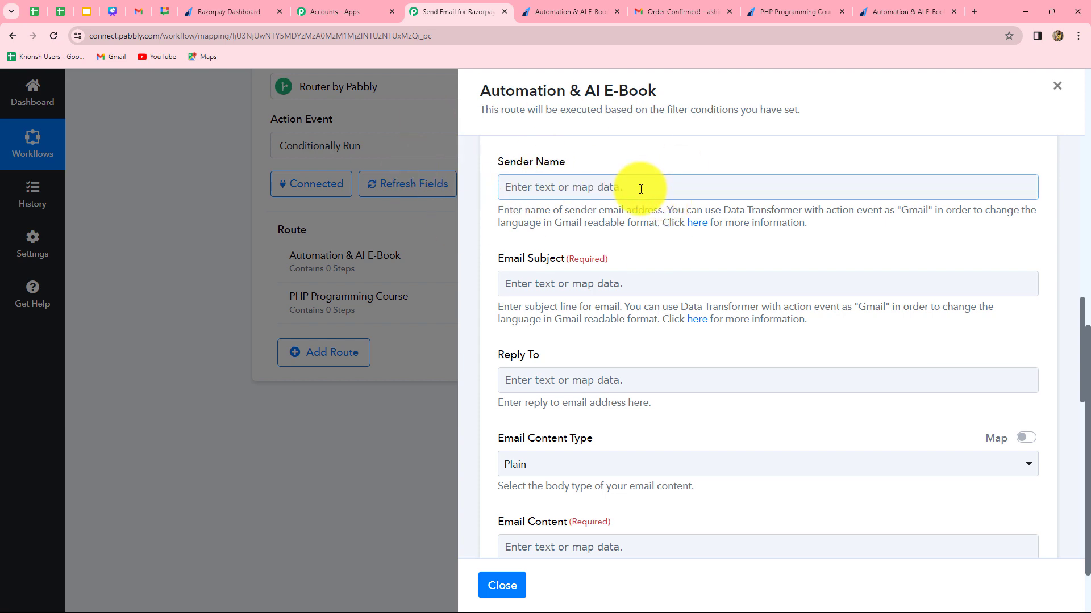
pyautogui.click(551, 189)
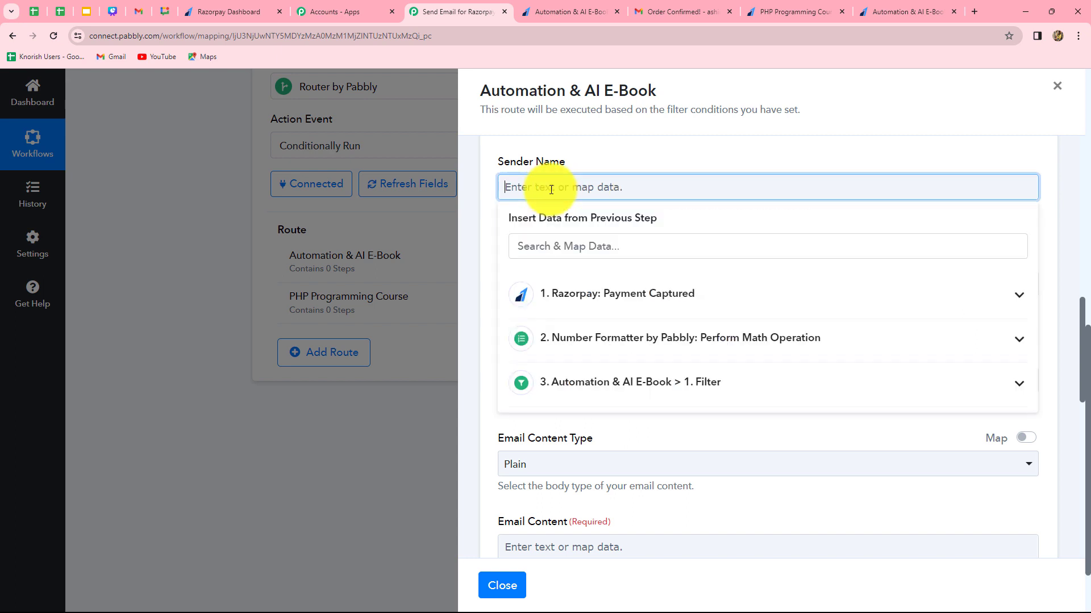
pyautogui.write('Pabbly')
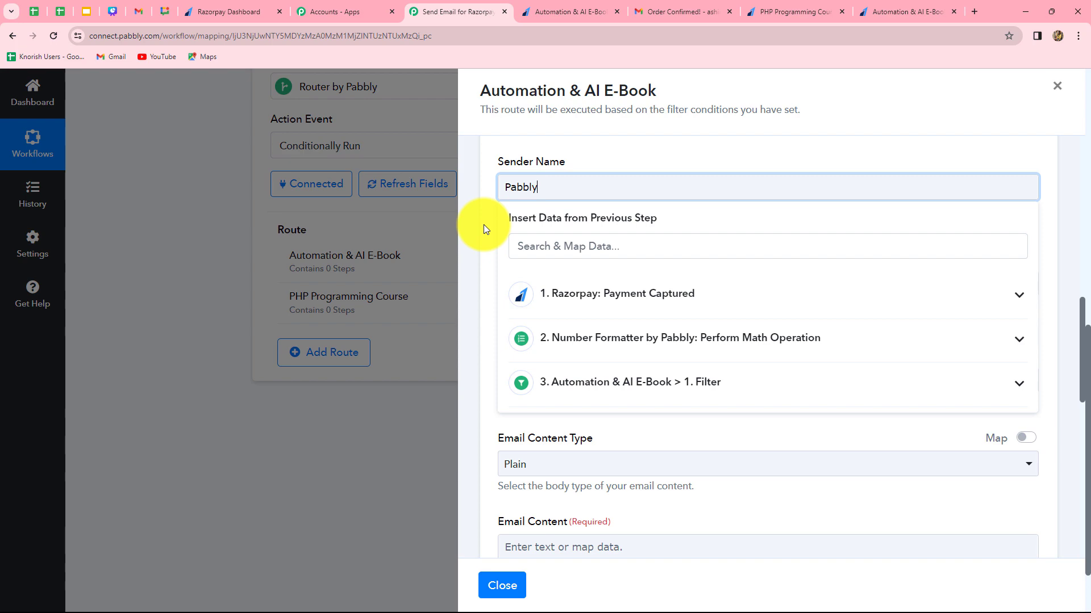
pyautogui.click(472, 260)
pyautogui.scroll(-3, 472, 260)
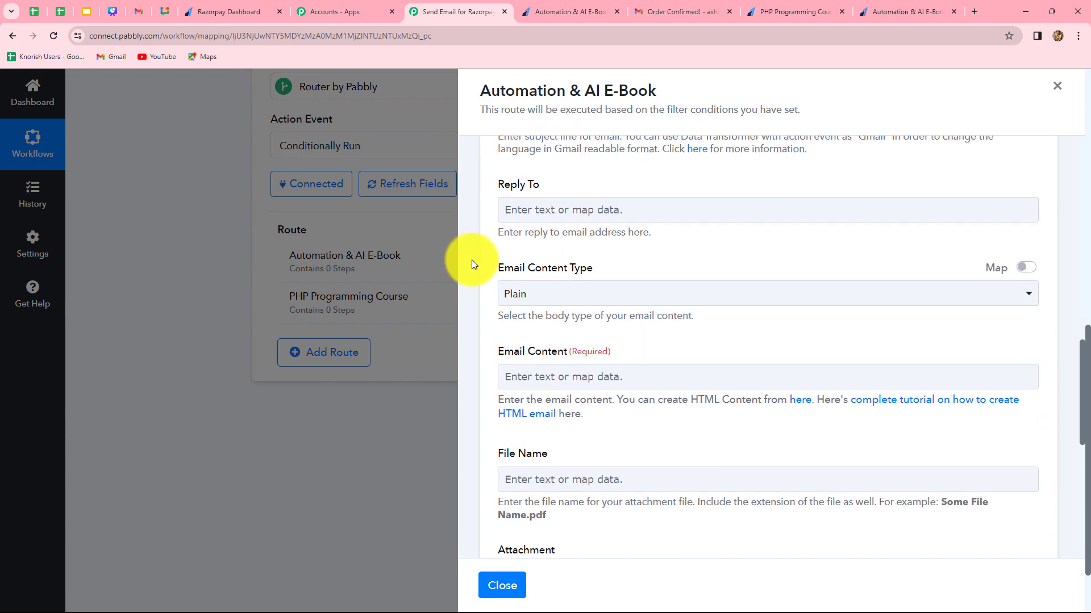
# Set the Email Subject to "Order for Automation & AI E-Book is Confirmed!".
pyautogui.scroll(2, 482, 249)
pyautogui.click(550, 232)
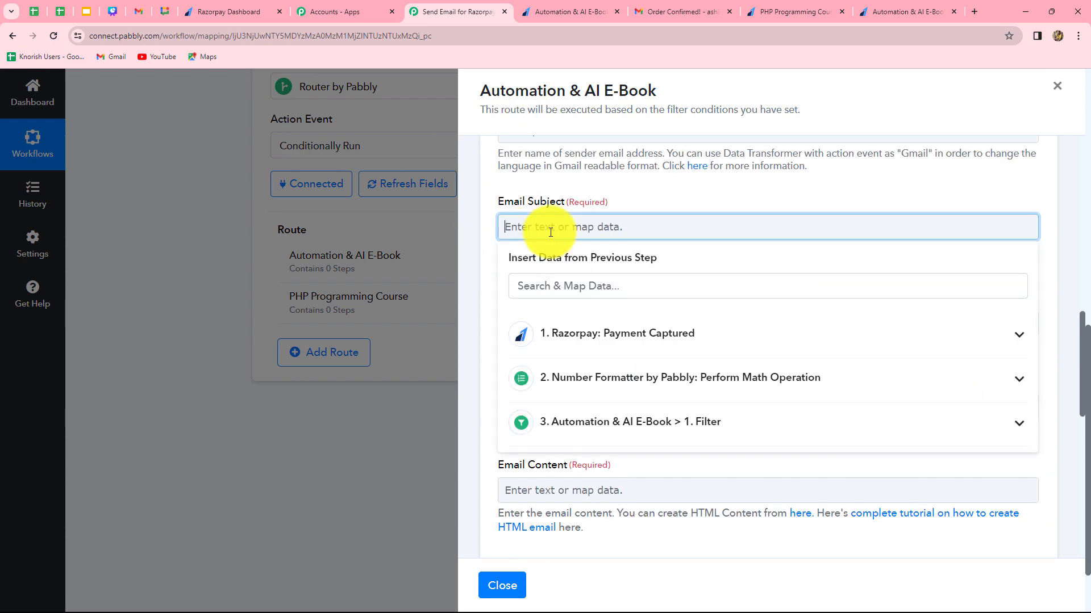
pyautogui.write('Order for Automation & AI E-Book is Confirmed!')
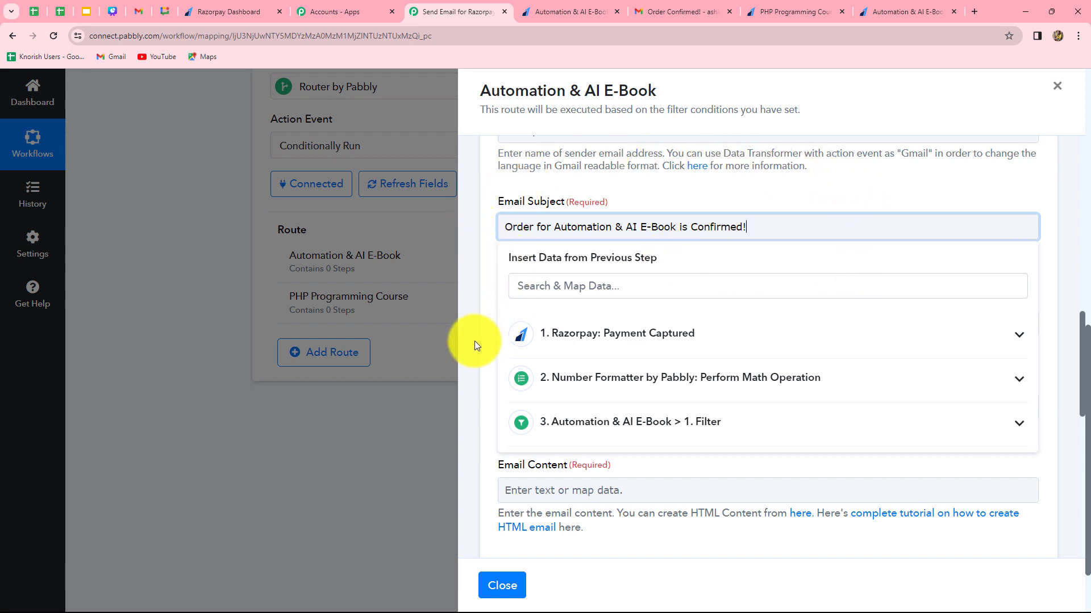
pyautogui.click(468, 268)
pyautogui.scroll(-3, 504, 321)
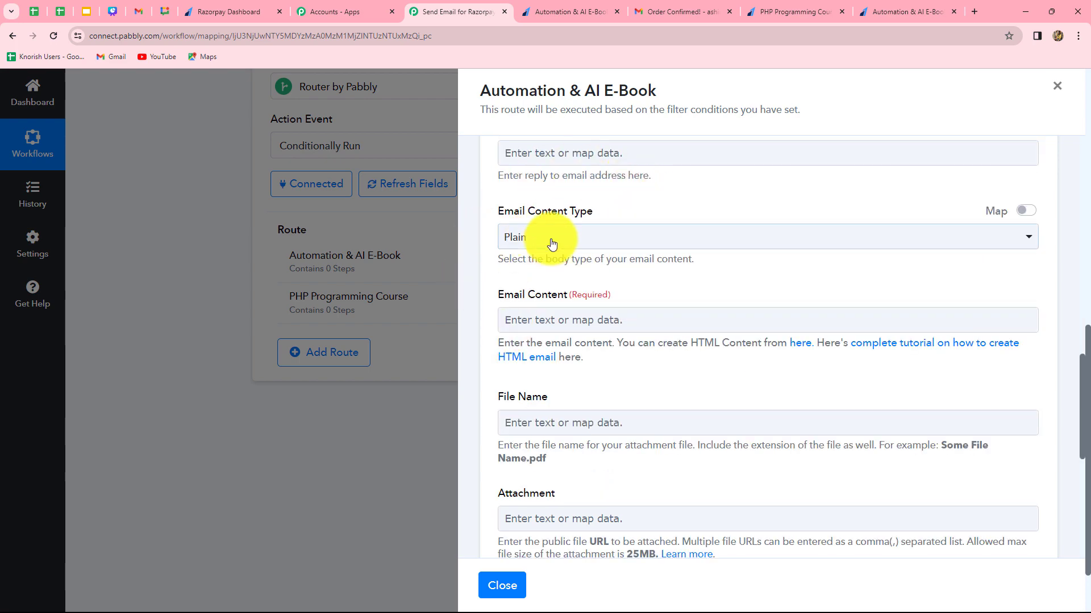
pyautogui.scroll(-1, 543, 329)
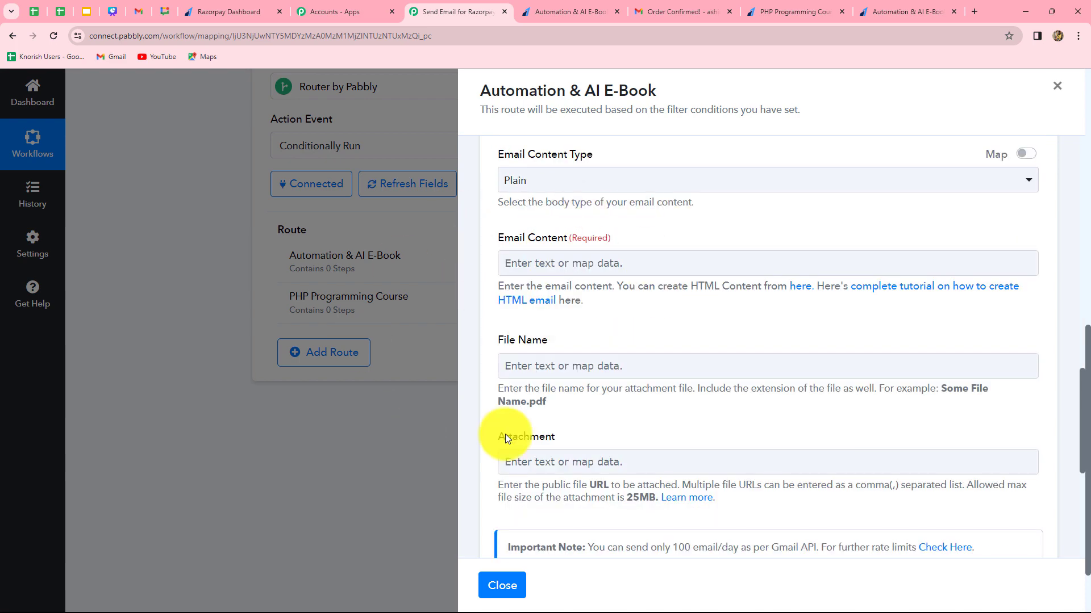
# Start the Email Content with "Hello," followed by Razorpay's mapped Payload Payment Entity Notes First Name.
pyautogui.click(518, 273)
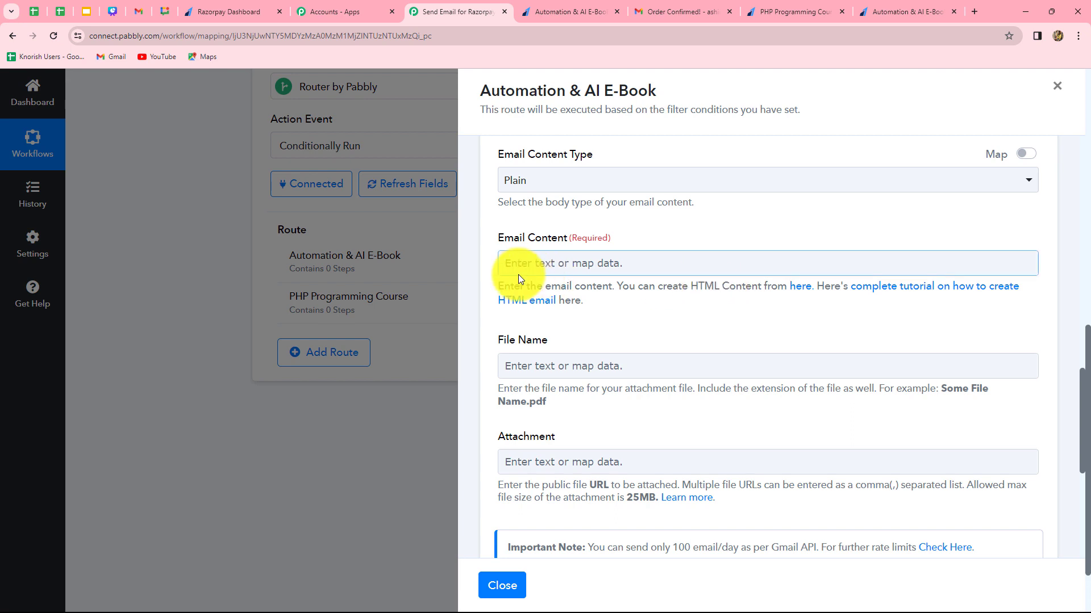
pyautogui.click(553, 264)
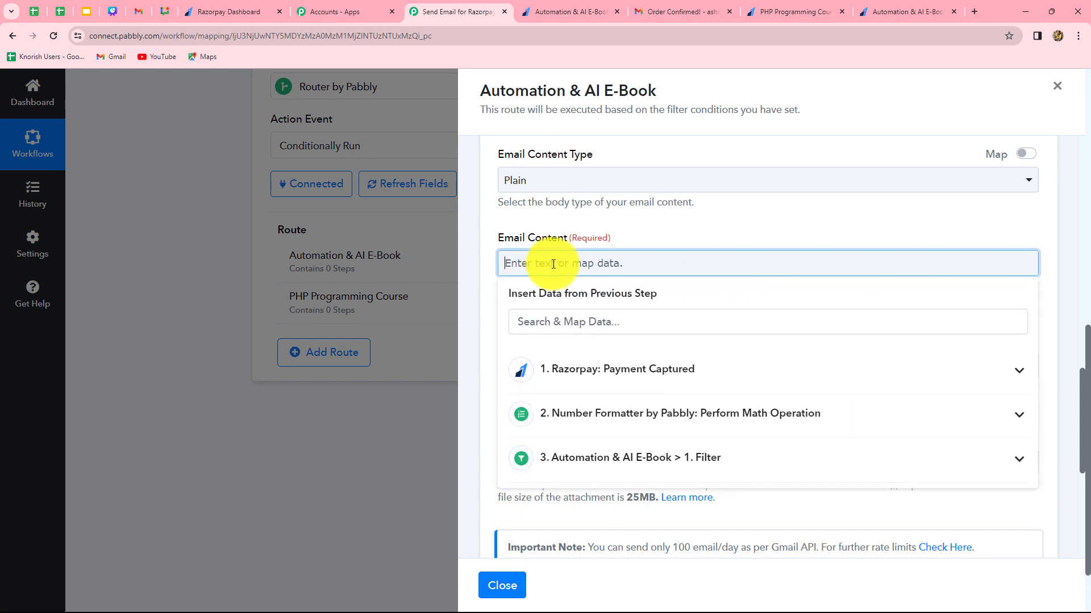
pyautogui.write('Hello,')
pyautogui.click(601, 367)
pyautogui.click(593, 327)
pyautogui.write('name')
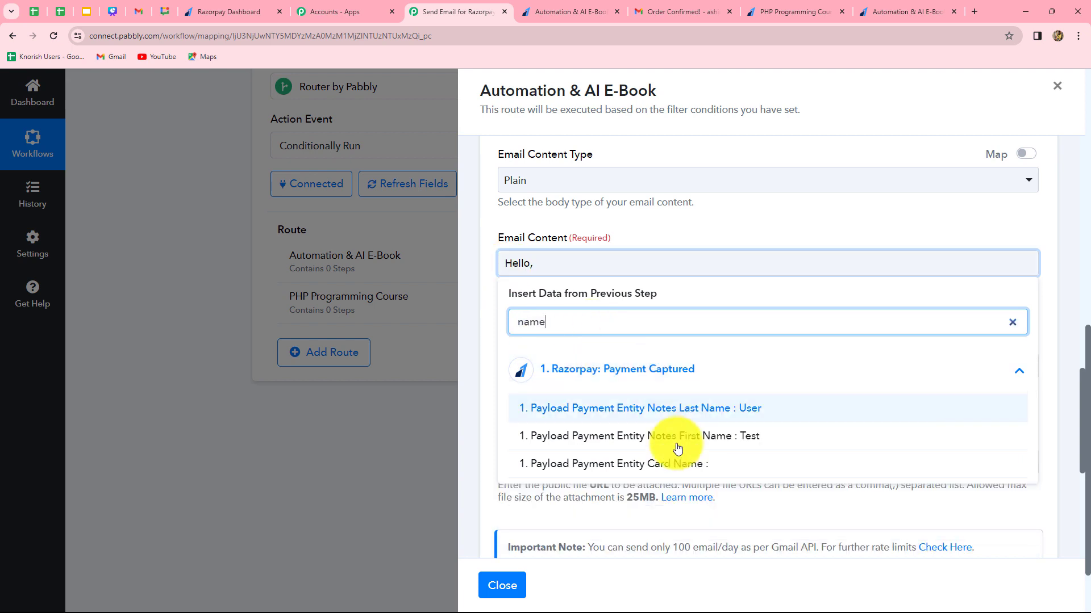
pyautogui.click(747, 436)
pyautogui.click(489, 411)
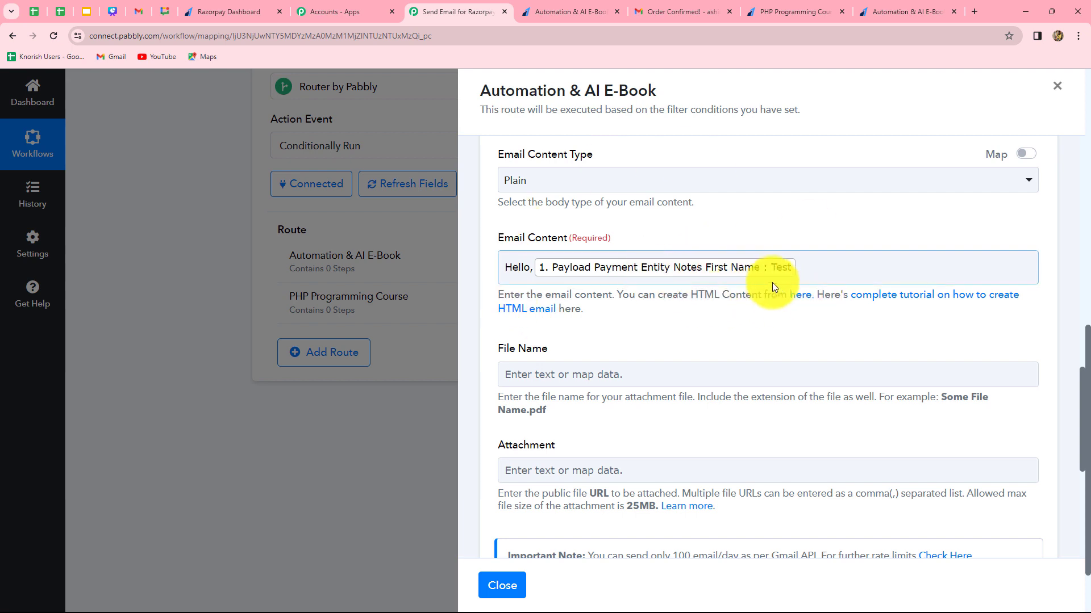
# Paste the prepared Automation & AI E-Book order confirmation text, with purchase details, chapter list and Team, Pabbly sign-off, below the greeting.
pyautogui.click(801, 273)
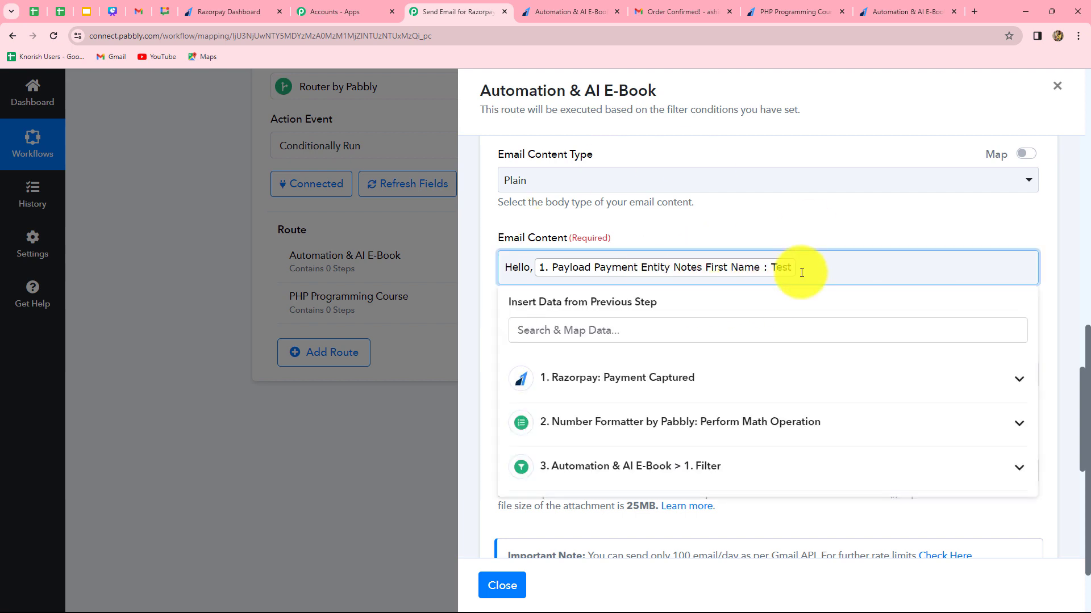
pyautogui.press('Return')
pyautogui.hotkey('ctrl', 'v')
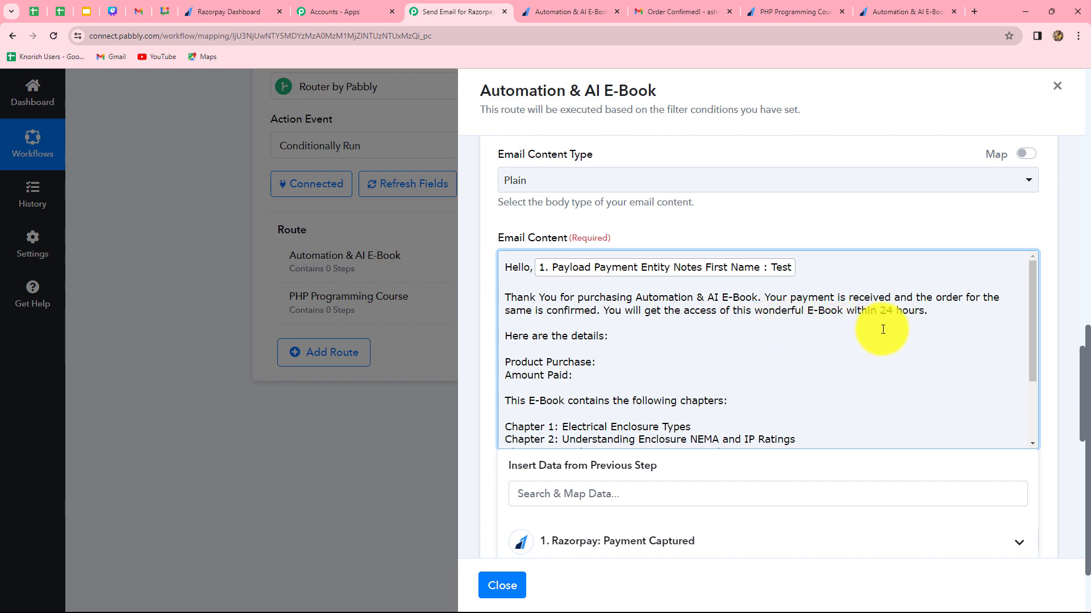
pyautogui.scroll(-2, 845, 348)
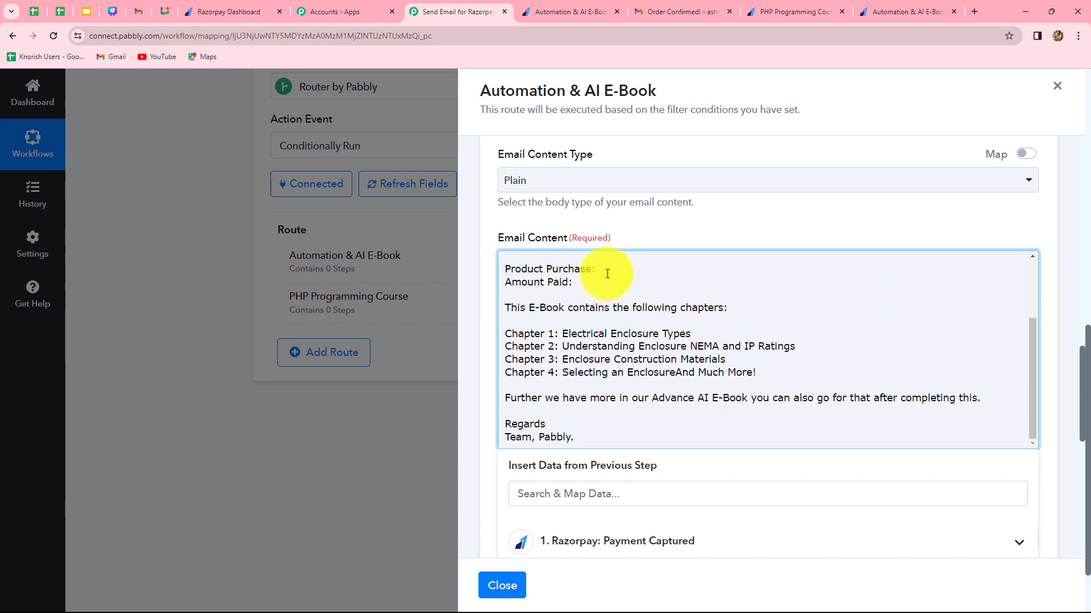
# Map Razorpay's Payload Payment Entity Notes Course after "Product Purchase:" in the Email Content.
pyautogui.scroll(-2, 617, 427)
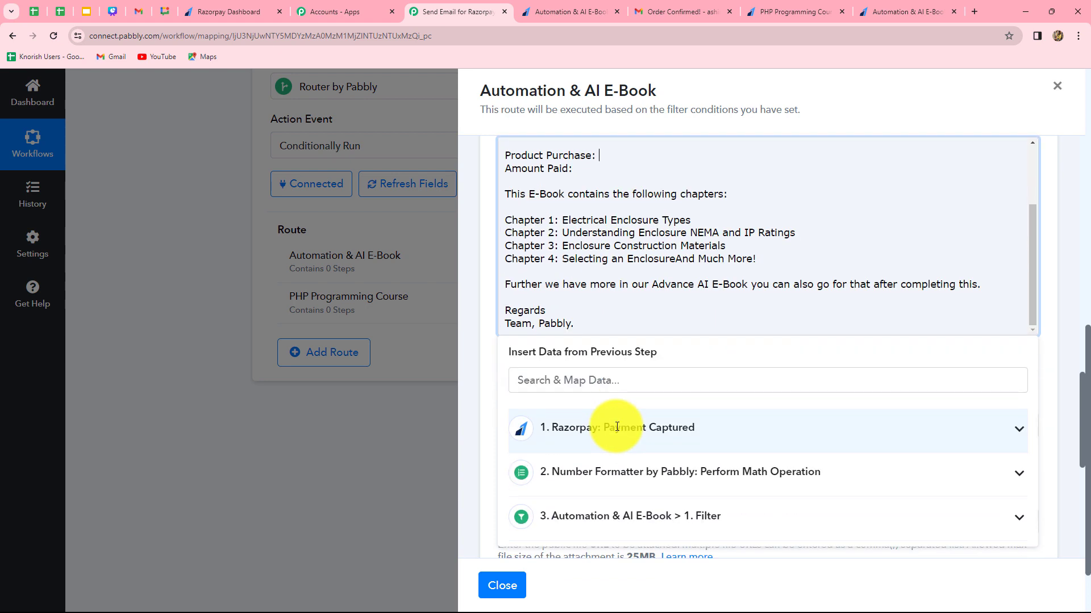
pyautogui.click(619, 433)
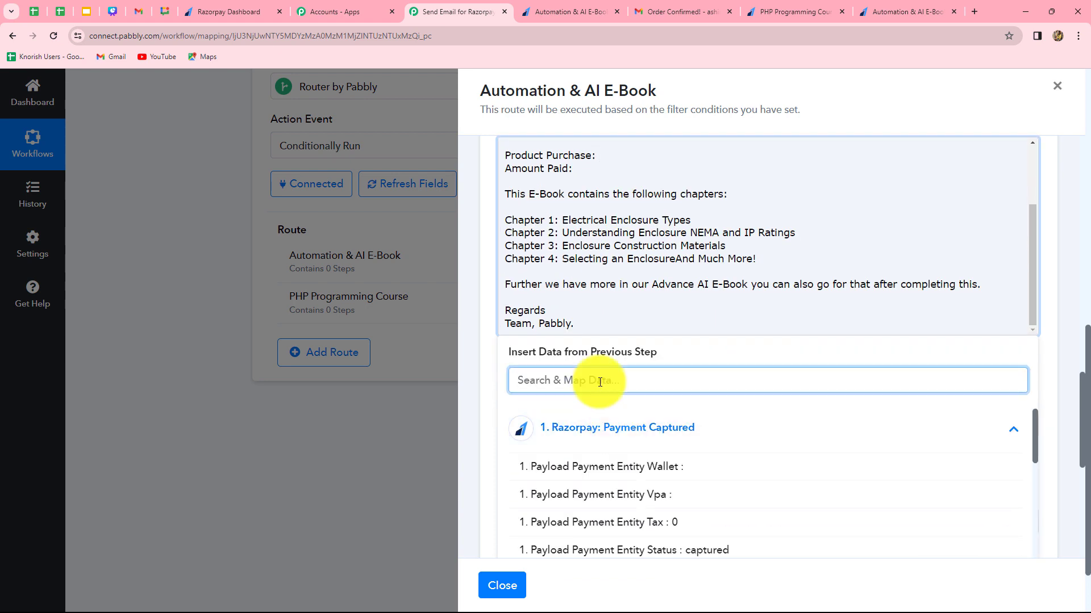
pyautogui.click(600, 382)
pyautogui.write('aut')
pyautogui.click(699, 467)
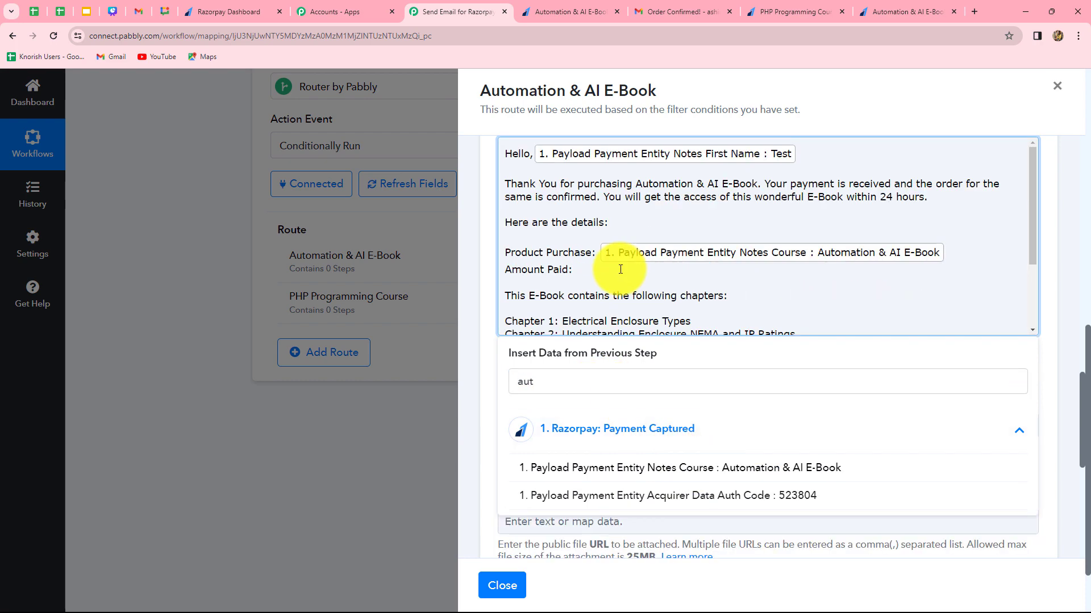
# Map the Number Formatter's Result after "Amount Paid:" in the Email Content.
pyautogui.click(587, 270)
pyautogui.click(541, 387)
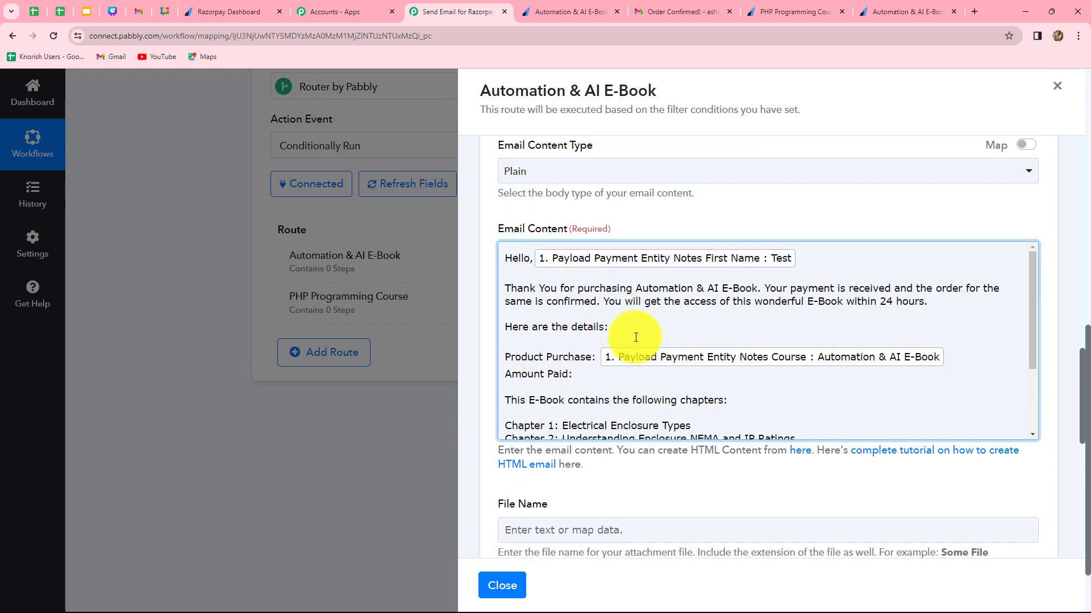
pyautogui.click(576, 374)
pyautogui.scroll(-3, 577, 374)
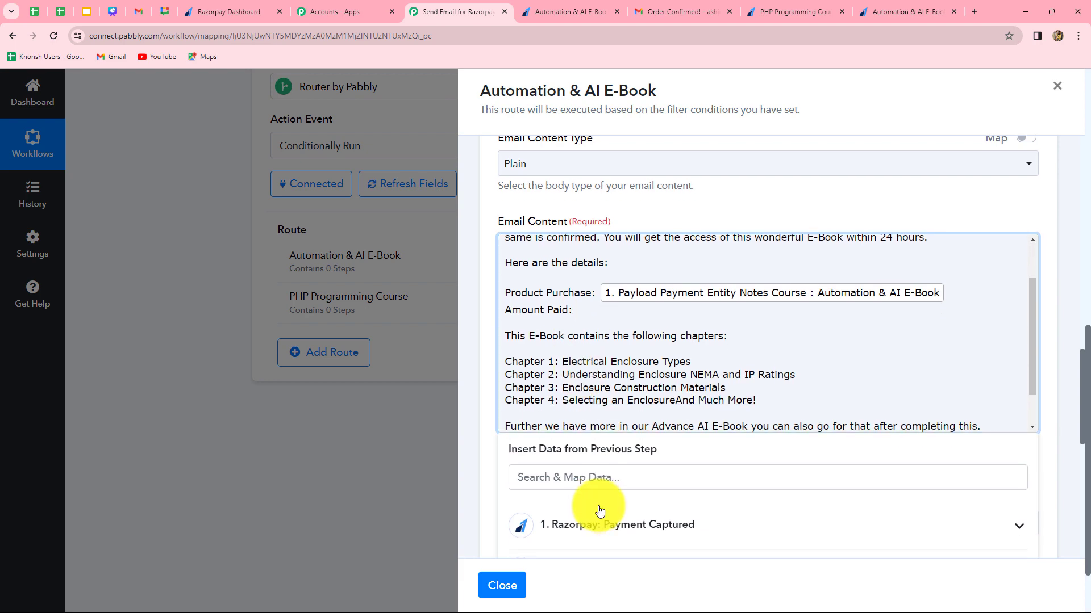
pyautogui.scroll(-3, 600, 511)
pyautogui.click(627, 425)
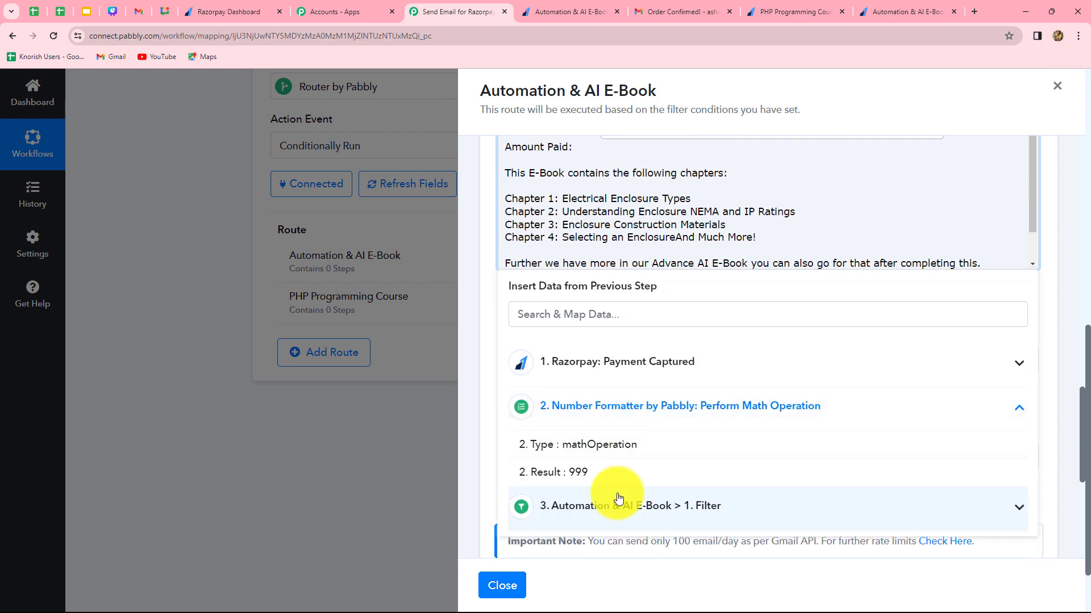
pyautogui.click(572, 473)
pyautogui.click(483, 434)
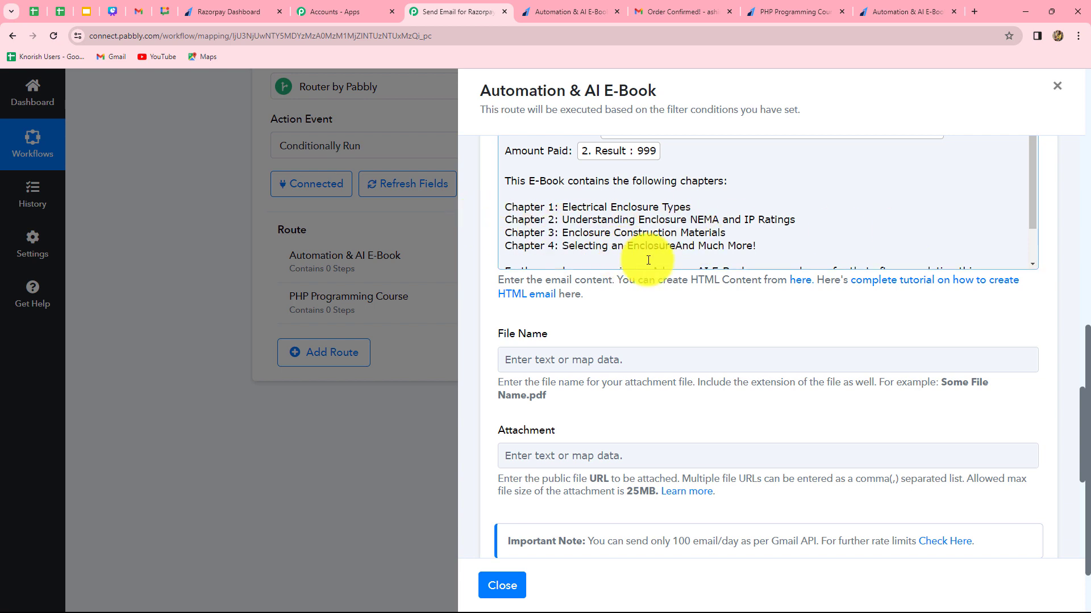
# Review the remaining email text, then save the Gmail action with a test request and check the response's result status.
pyautogui.moveTo(651, 268); pyautogui.dragTo(775, 287)
pyautogui.click(738, 303)
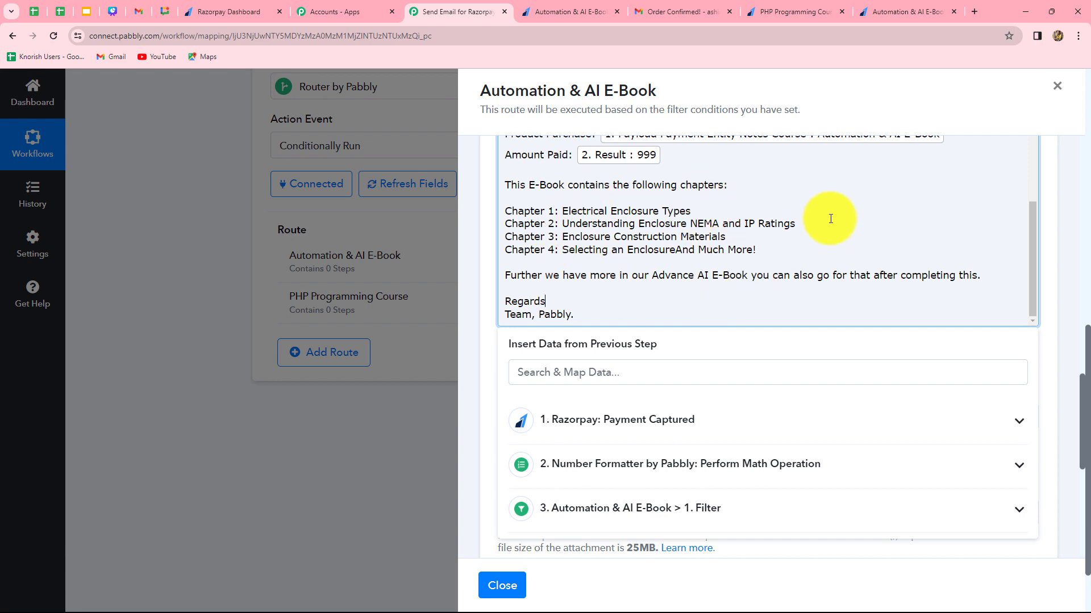
pyautogui.click(469, 328)
pyautogui.scroll(6, 549, 352)
pyautogui.scroll(-3, 549, 352)
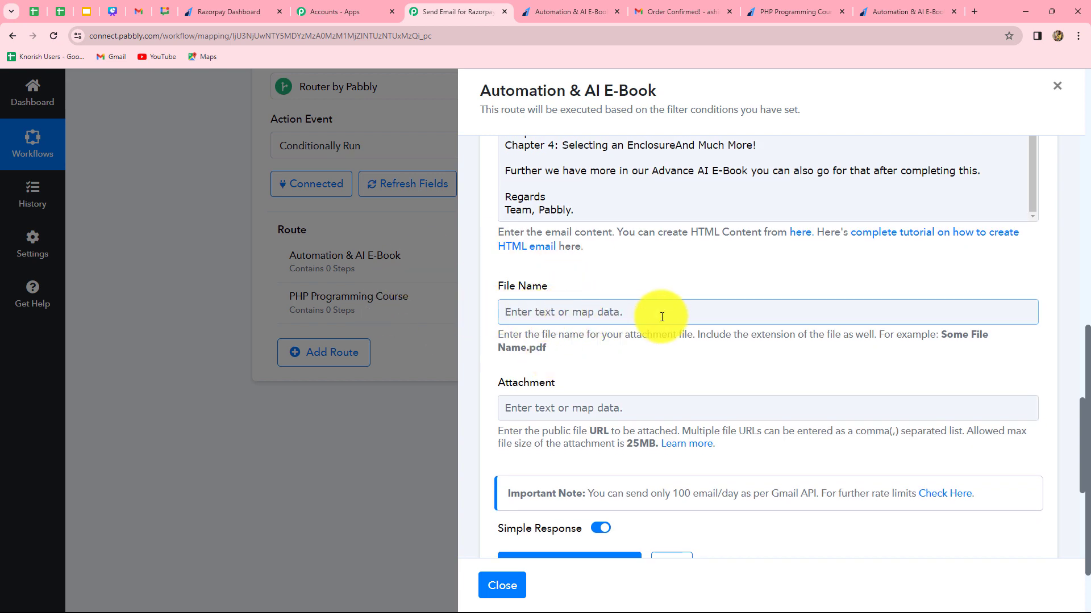
pyautogui.scroll(-5, 675, 411)
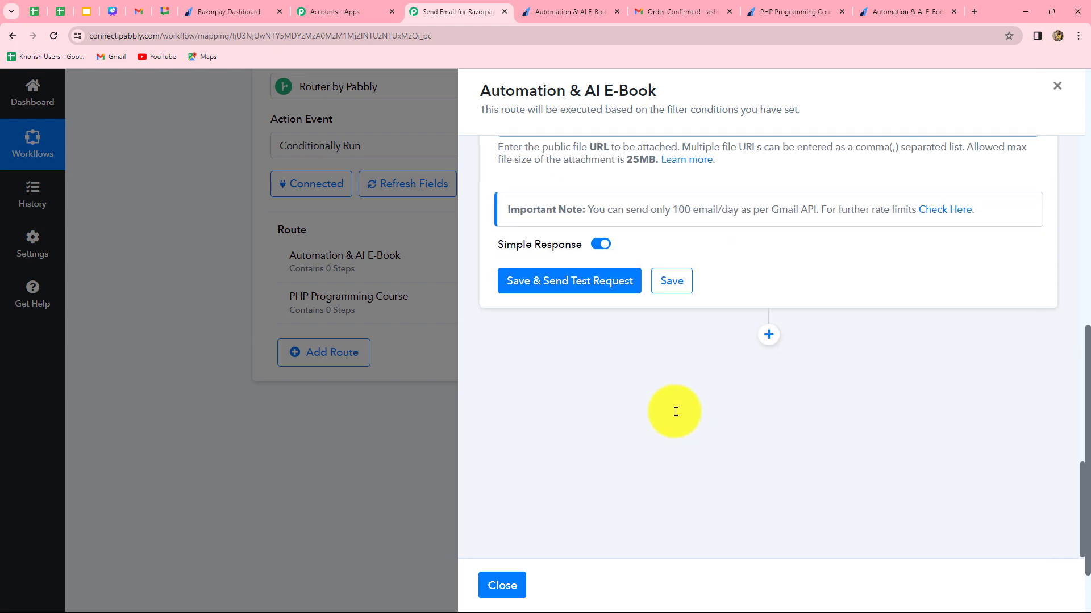
pyautogui.click(594, 282)
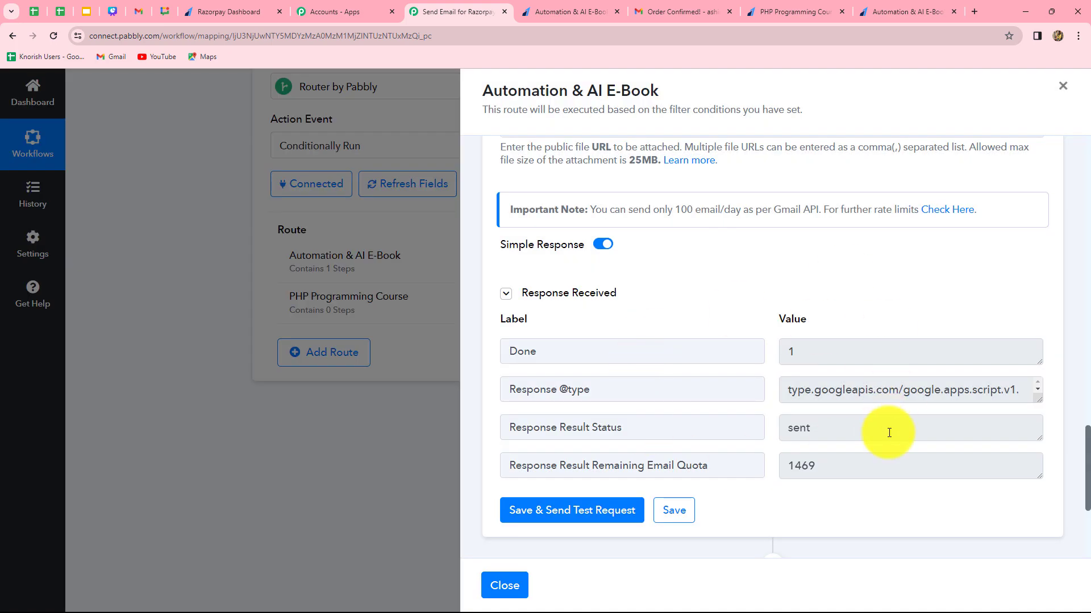
pyautogui.doubleClick(798, 431)
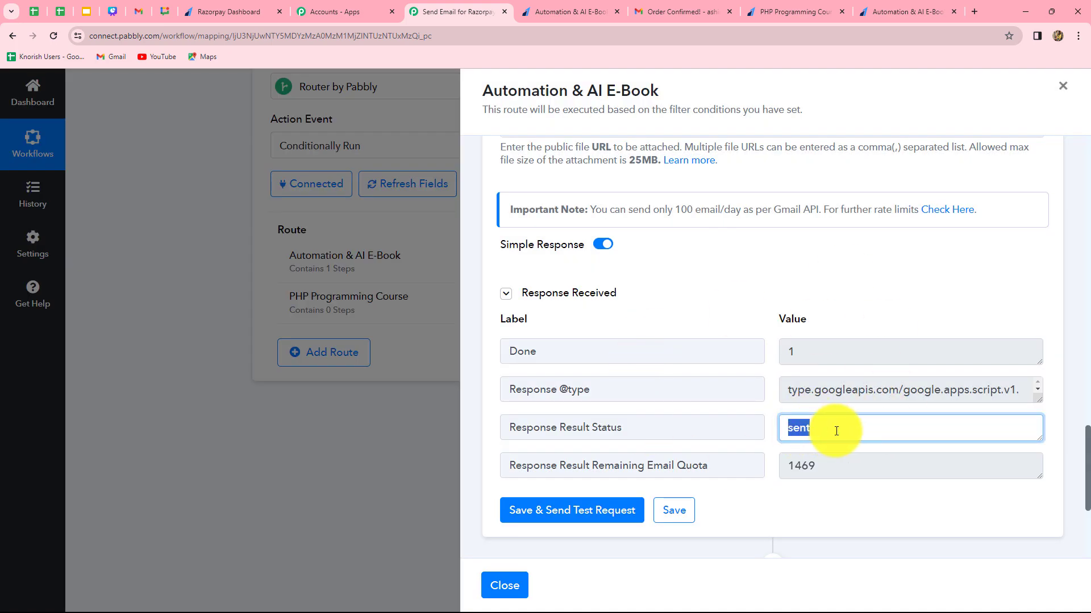
pyautogui.moveTo(821, 431); pyautogui.dragTo(786, 432)
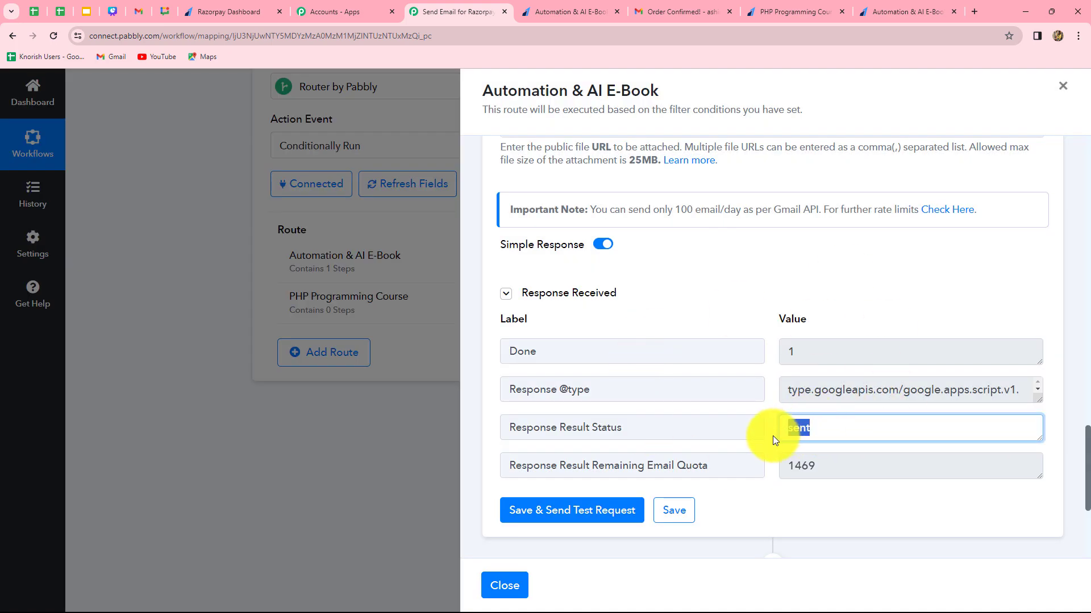
pyautogui.scroll(15, 772, 435)
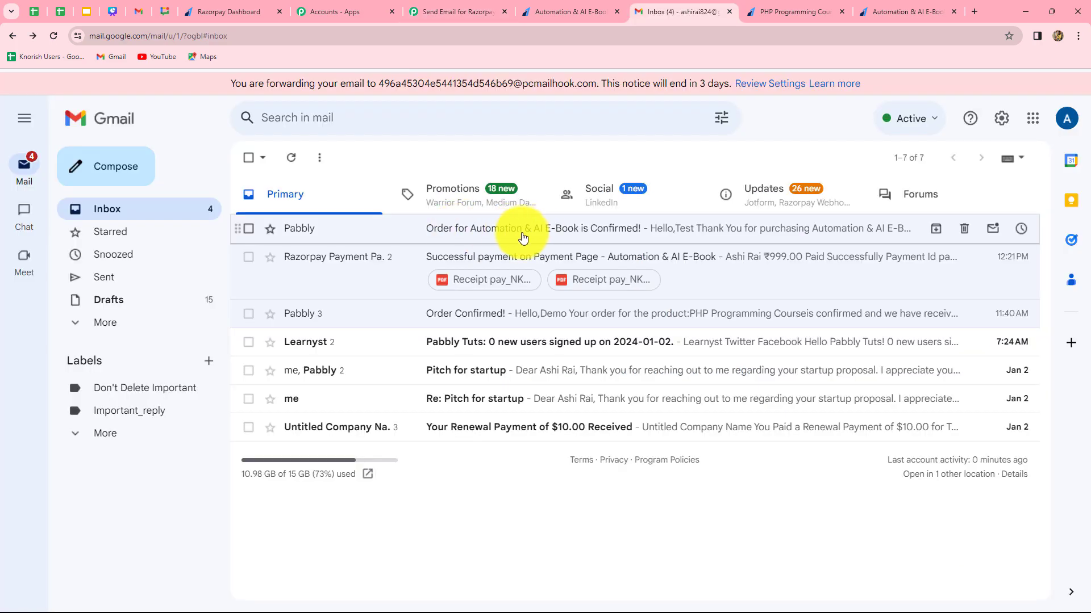
# Read the received Automation & AI E-Book confirmation e-mail in the Gmail inbox, then return to the Pabbly Connect workflow.
pyautogui.click(523, 238)
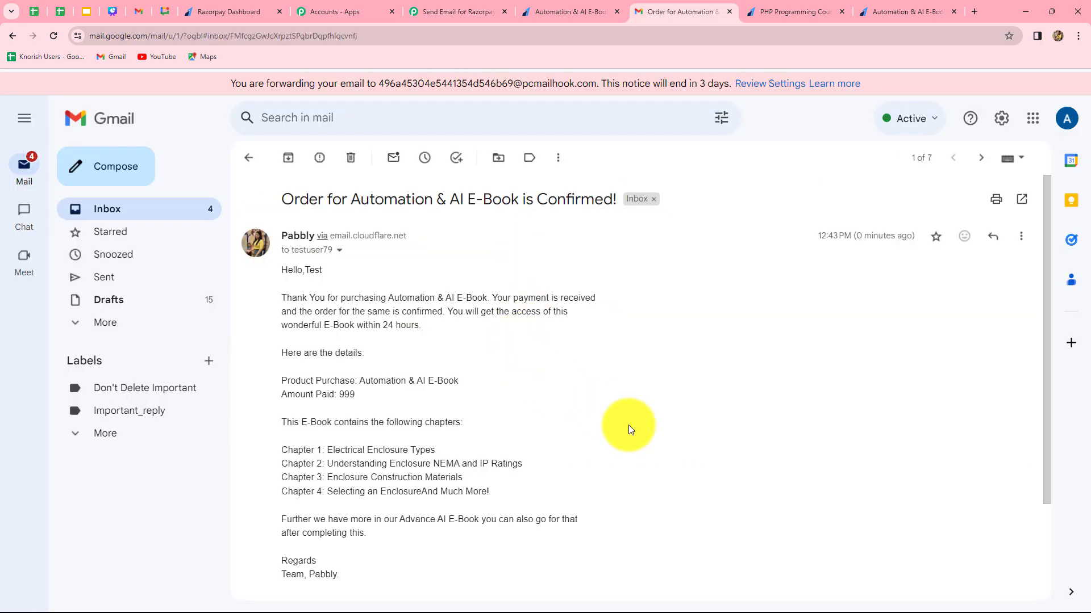
pyautogui.scroll(-2, 628, 425)
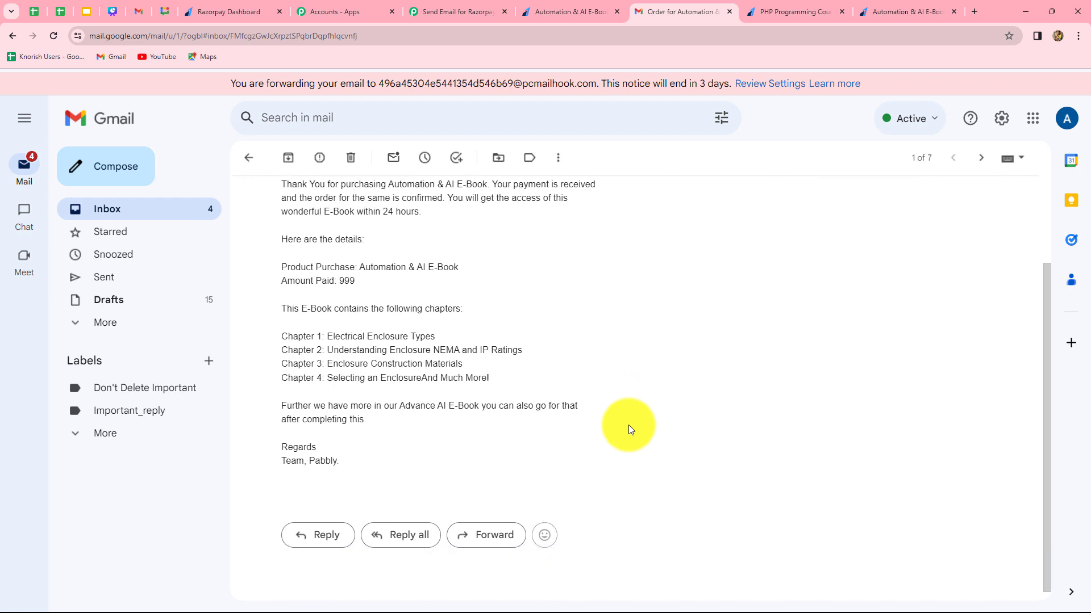
pyautogui.scroll(1, 629, 424)
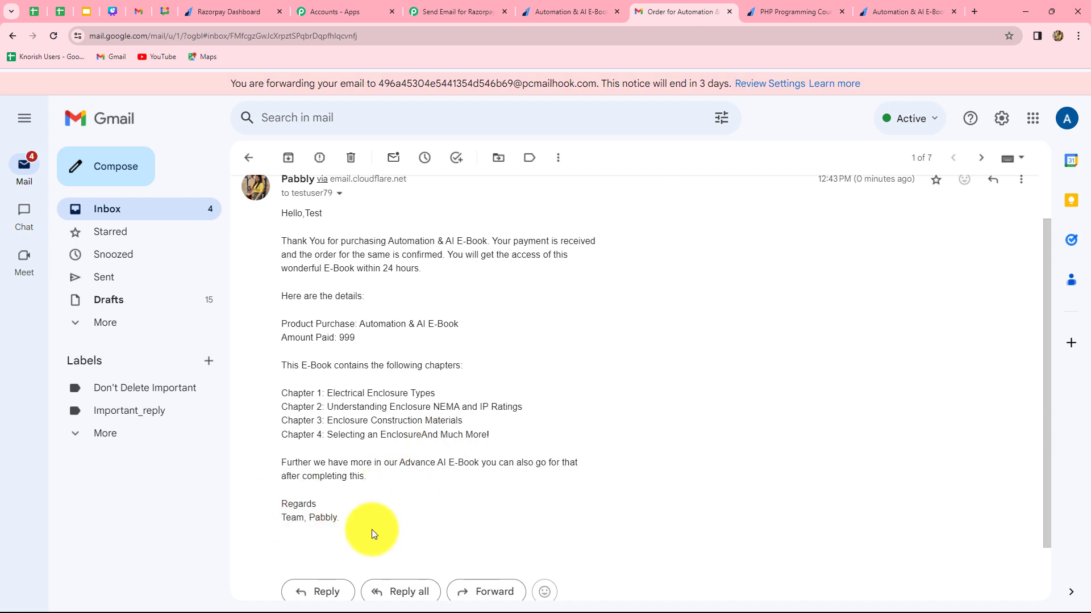
pyautogui.scroll(1, 367, 541)
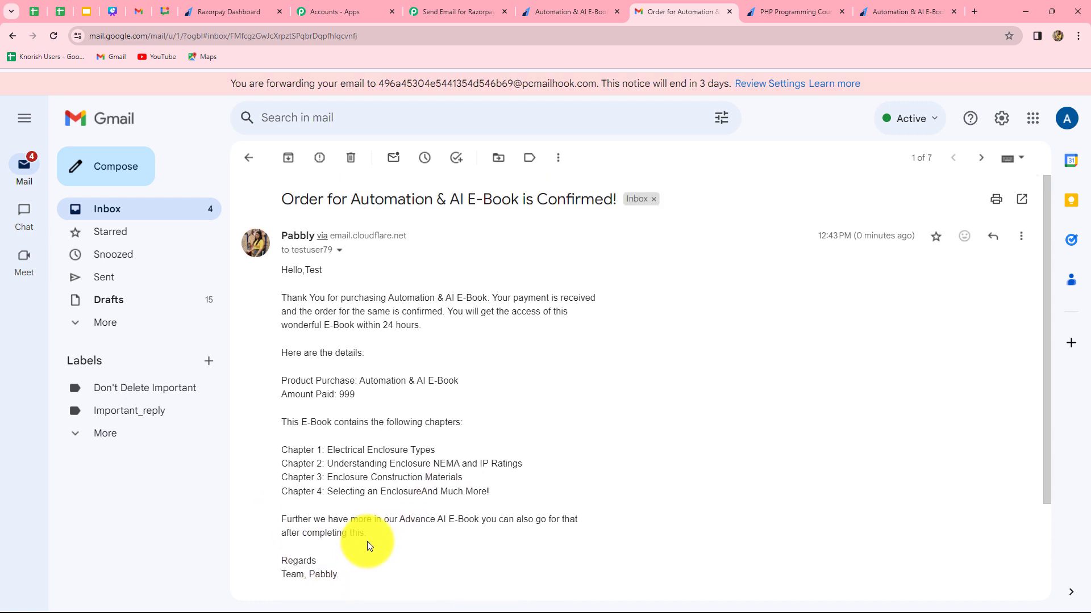
pyautogui.click(475, 9)
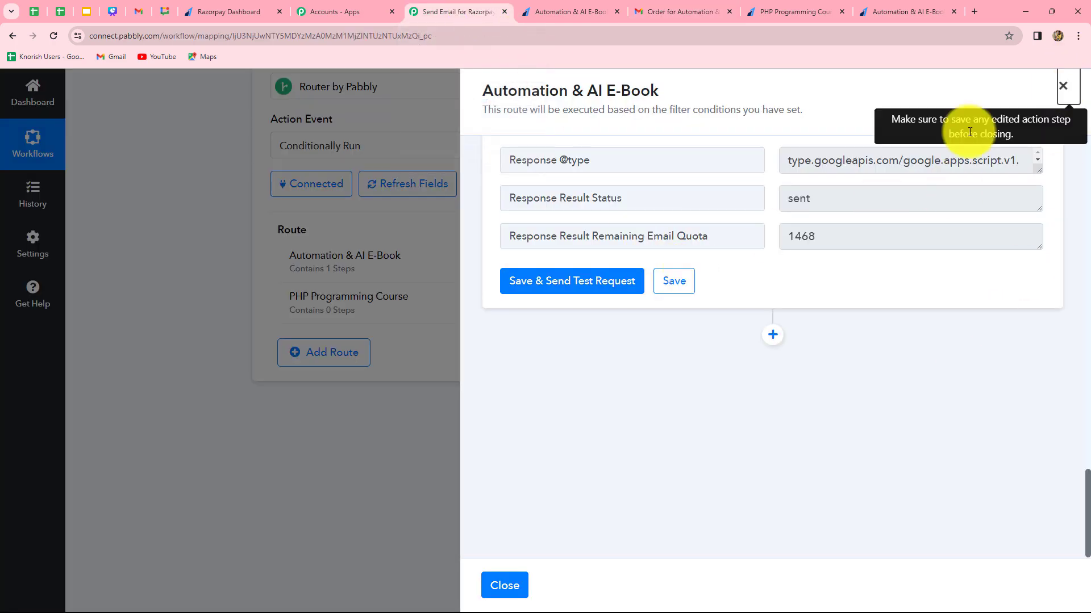
# Open the PHP Programming Course route and choose Razorpay's Payload Payment Entity Notes Course as its filter label.
pyautogui.click(1063, 87)
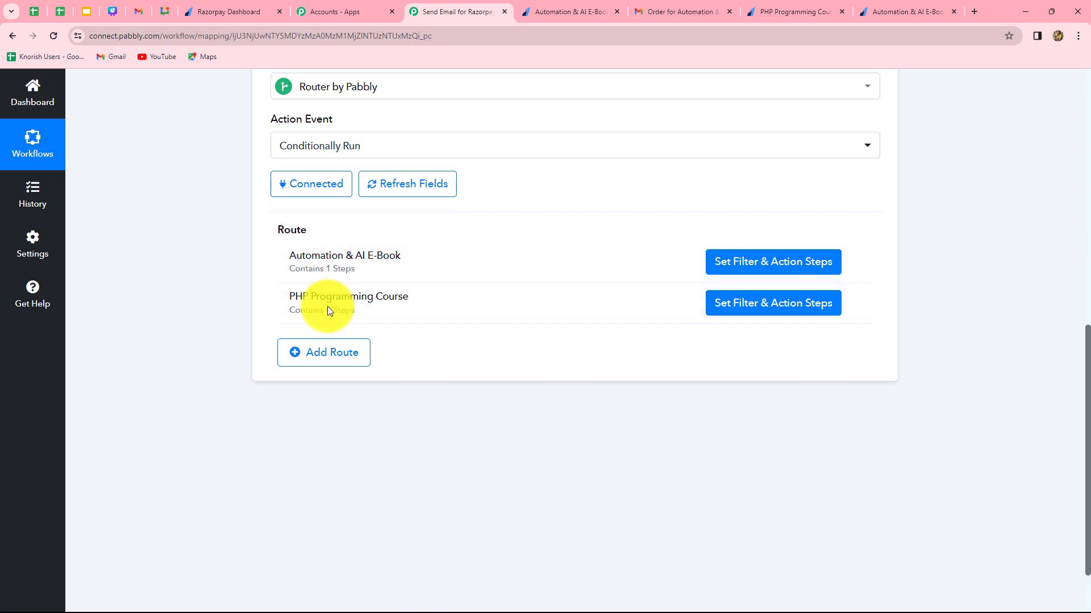
pyautogui.click(758, 308)
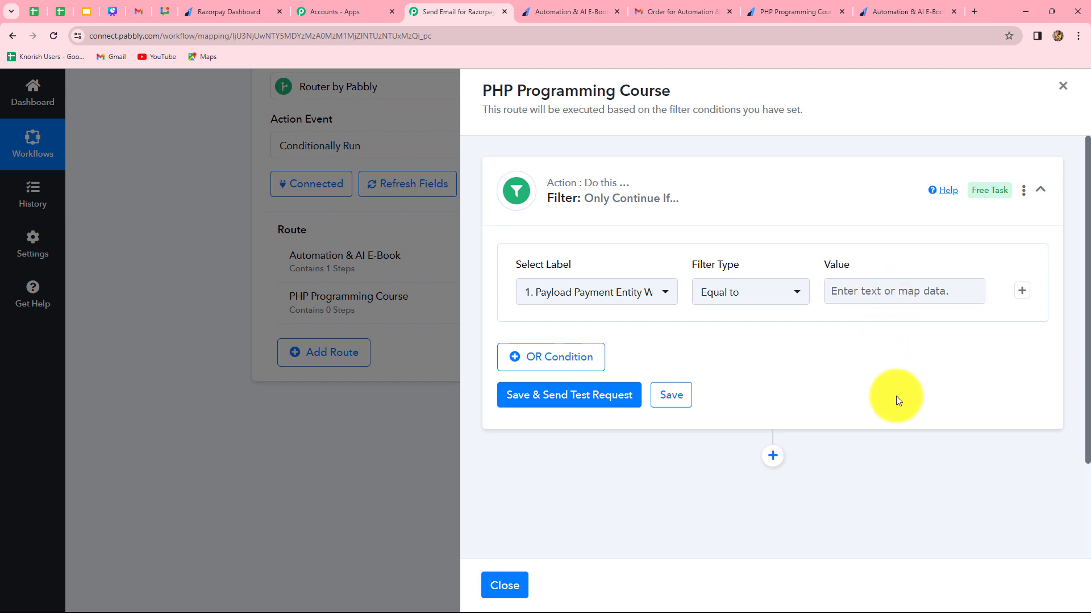
pyautogui.click(603, 299)
pyautogui.write('p')
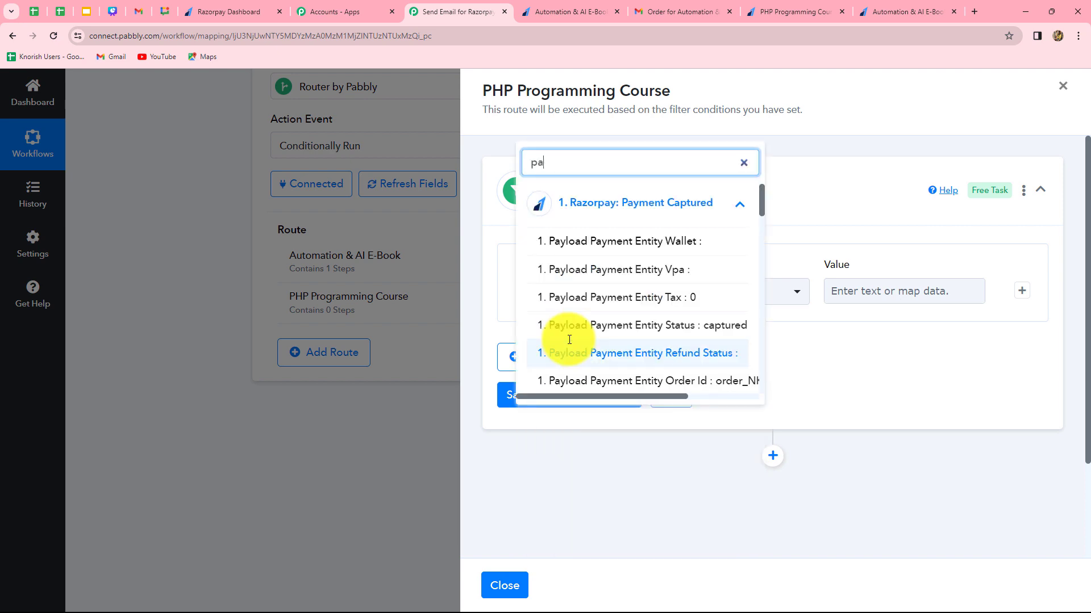
pyautogui.write('a')
pyautogui.press('BackSpace')
pyautogui.press('BackSpace')
pyautogui.write('aut')
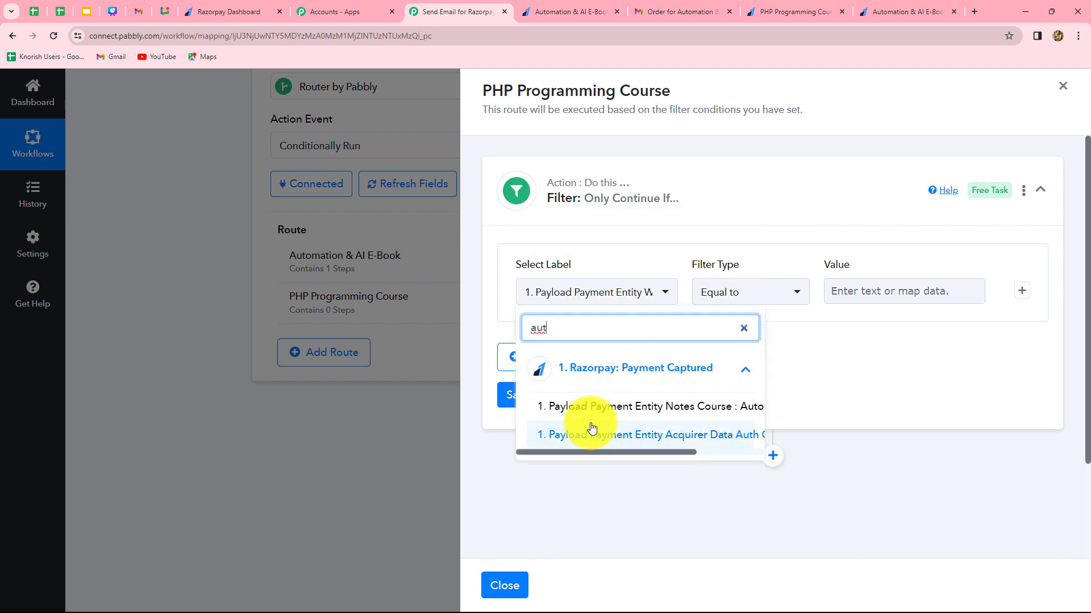
pyautogui.click(726, 411)
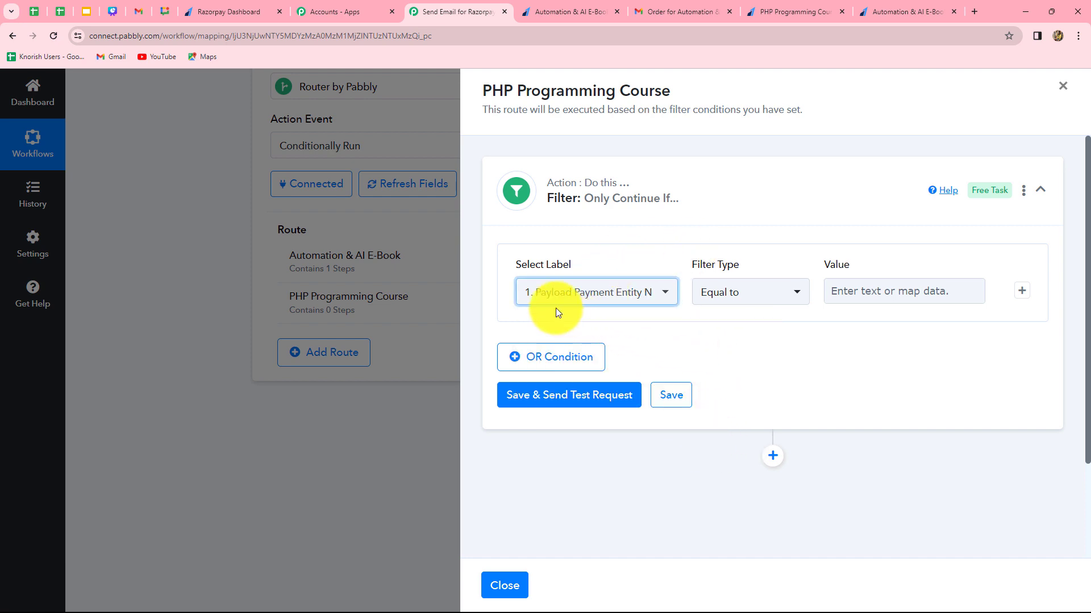
# Set the filter value to "PHP Programming Course", then save the filter with a test request.
pyautogui.click(866, 293)
pyautogui.write('PH')
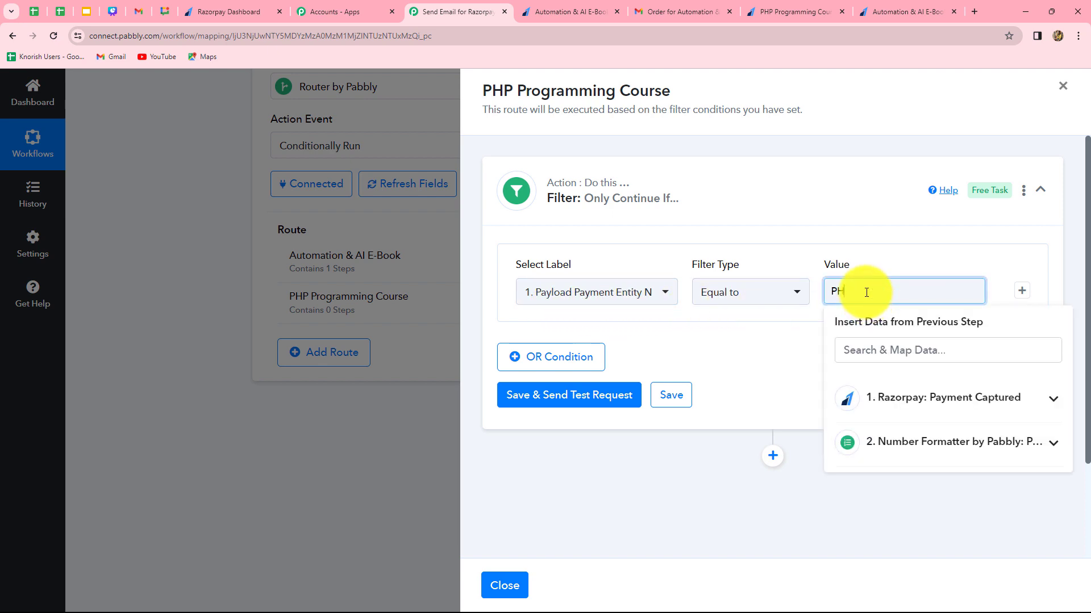
pyautogui.write('P Programming Course')
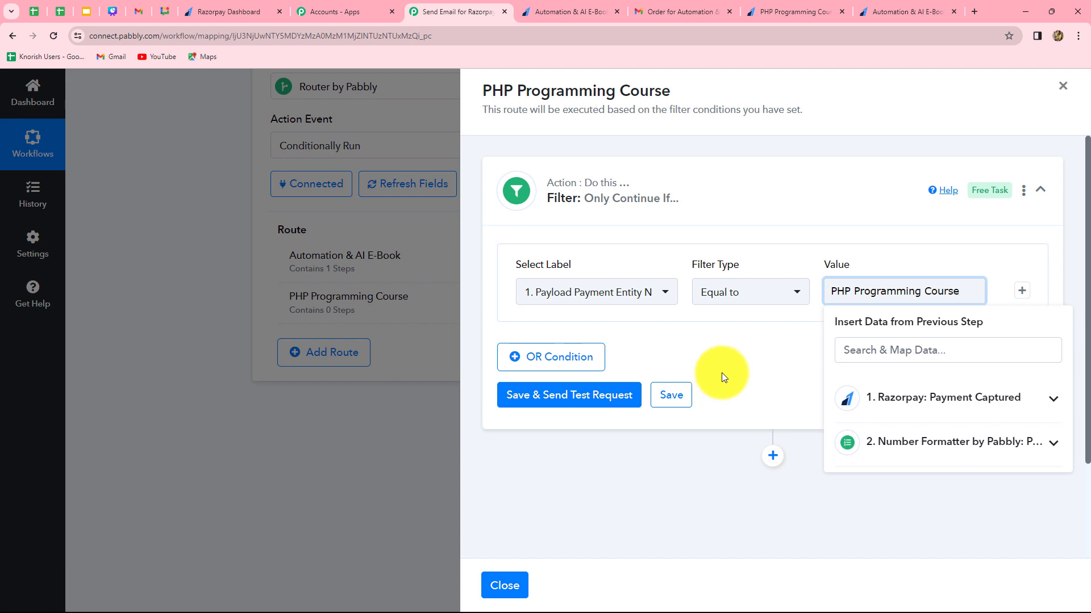
pyautogui.click(733, 374)
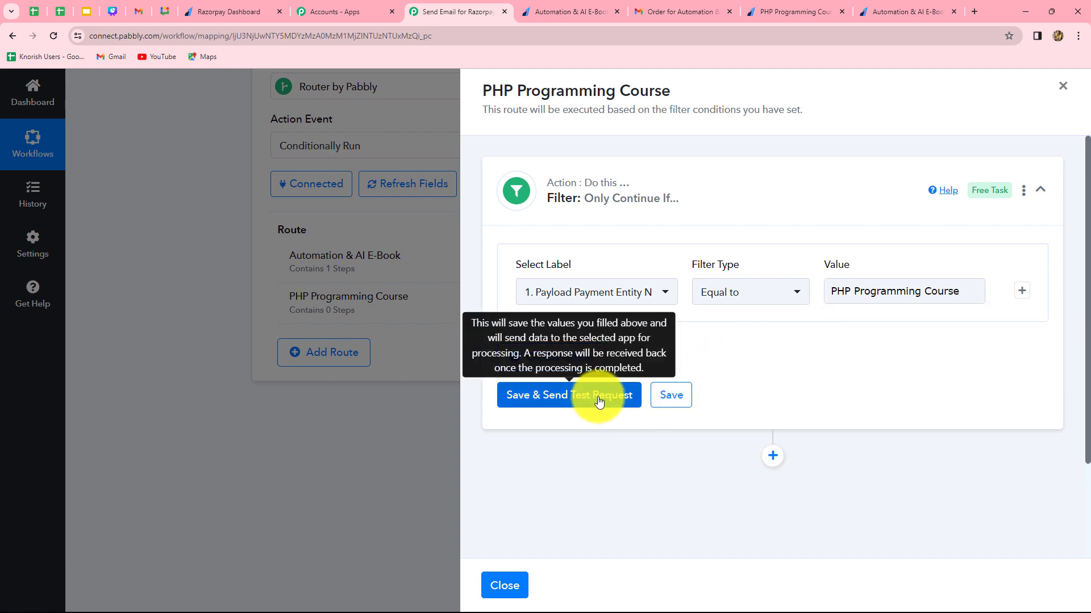
pyautogui.click(599, 401)
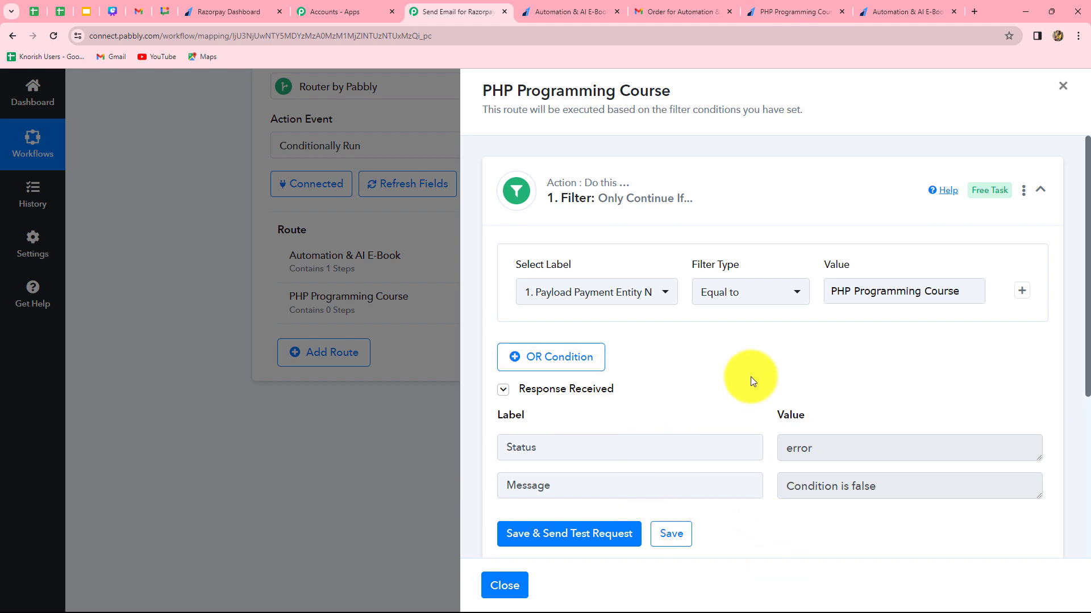
# Add a Gmail action with the Send Email event after the filter and connect it through the existing Gmail #22 connection.
pyautogui.scroll(-5, 751, 377)
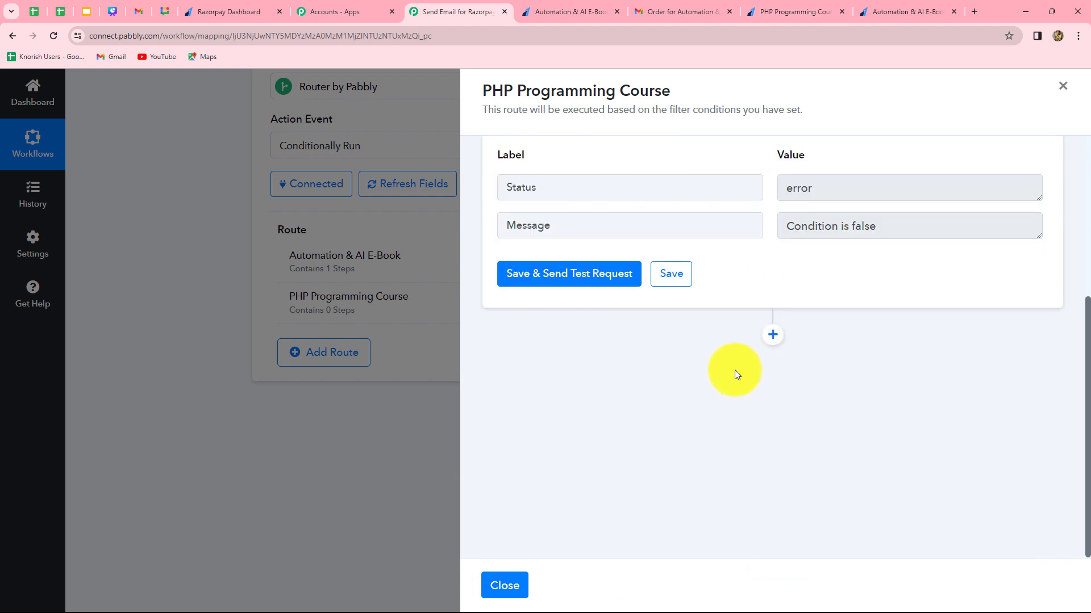
pyautogui.click(773, 337)
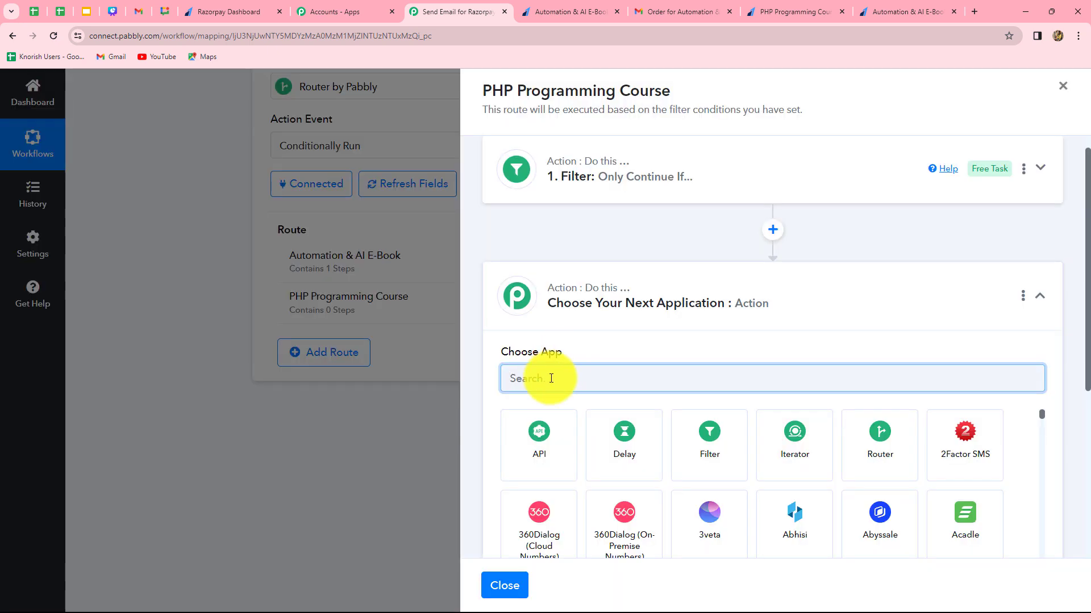
pyautogui.write('Gmai')
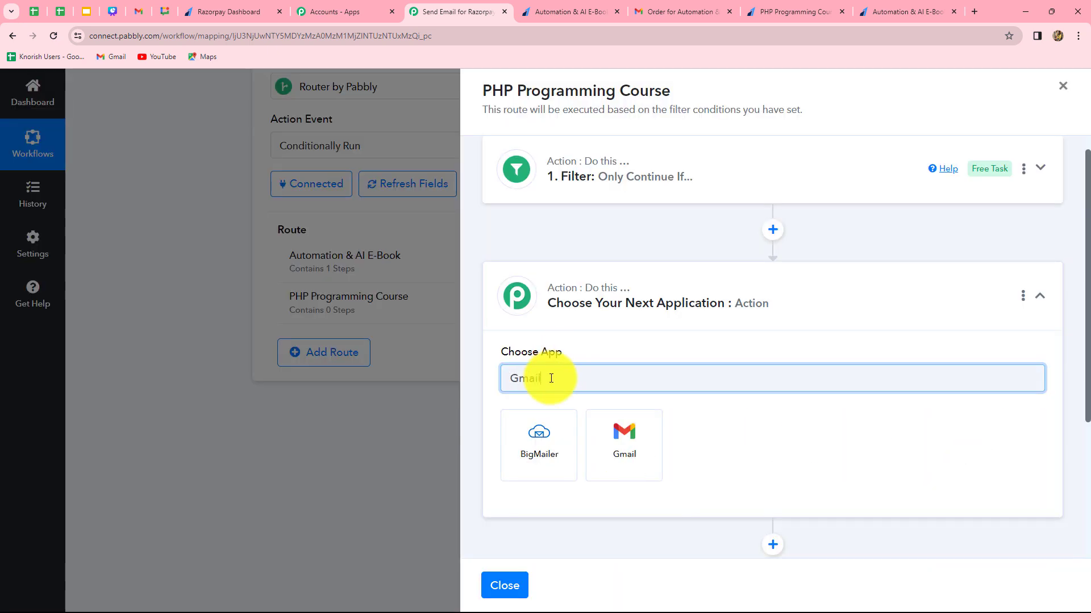
pyautogui.write('l')
pyautogui.click(628, 451)
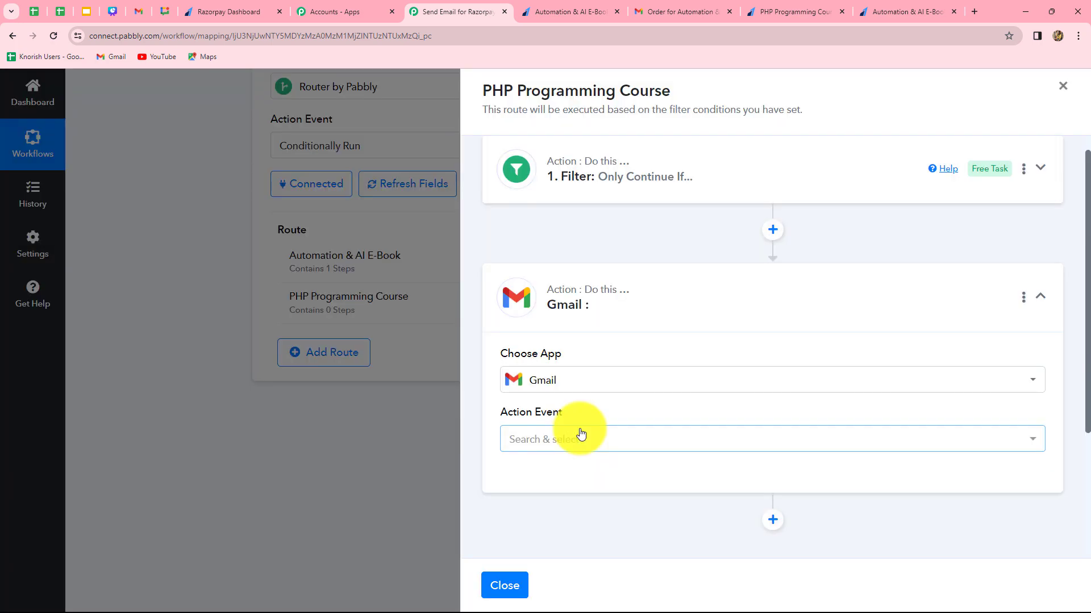
pyautogui.click(581, 435)
pyautogui.click(549, 505)
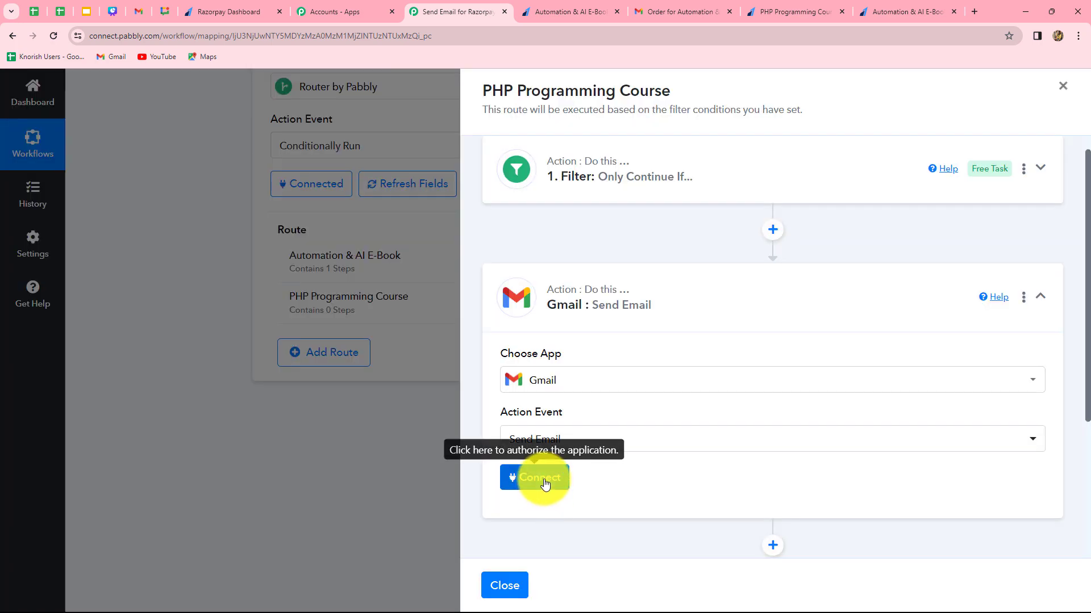
pyautogui.click(544, 483)
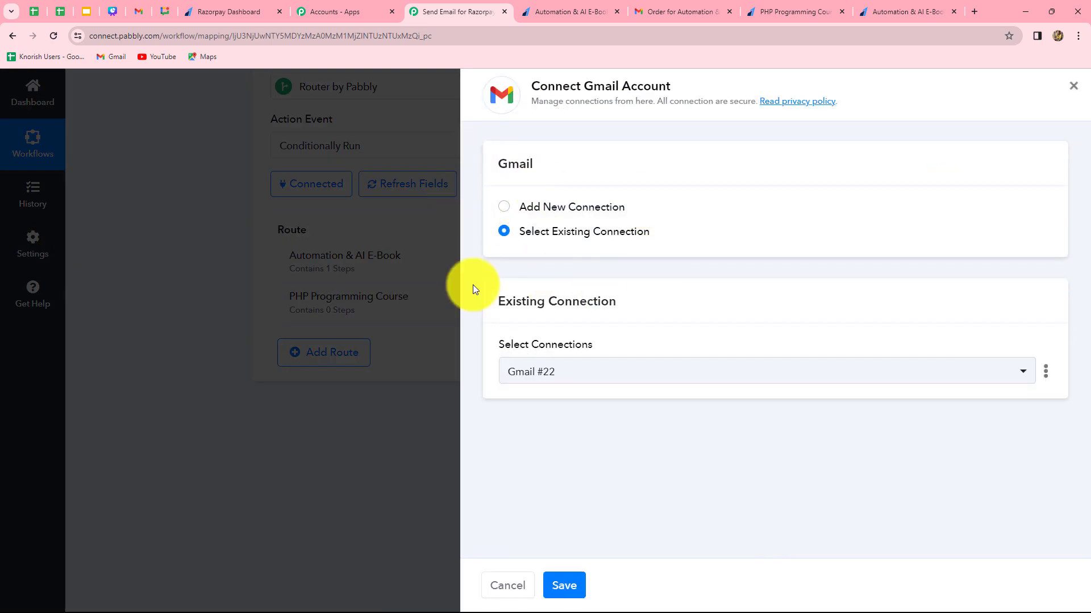
pyautogui.click(561, 584)
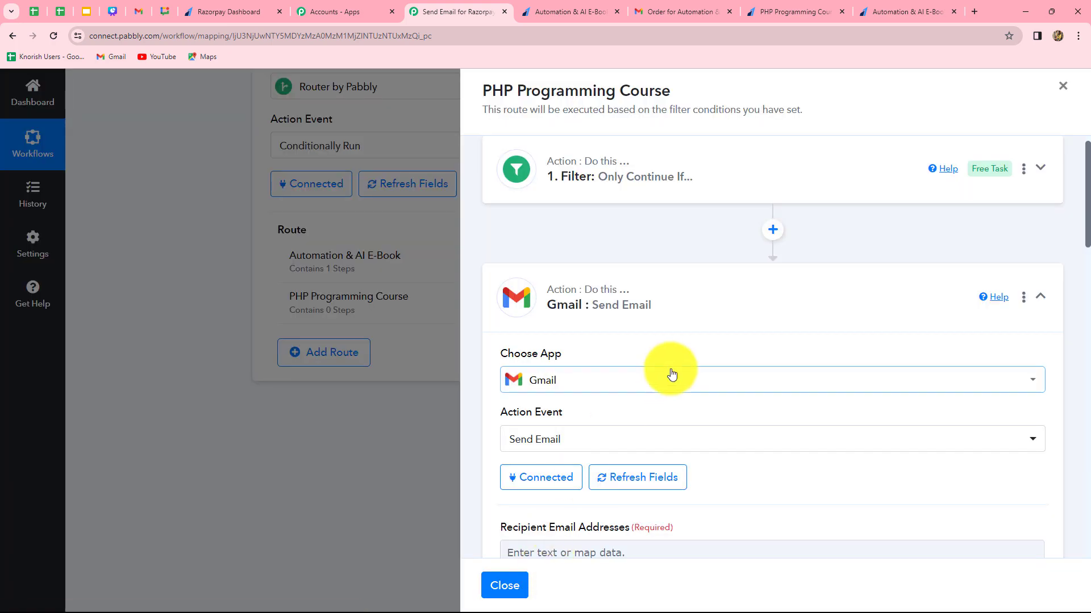
# Map Razorpay's Payload Payment Entity Notes Email as the recipient email address.
pyautogui.scroll(-4, 672, 374)
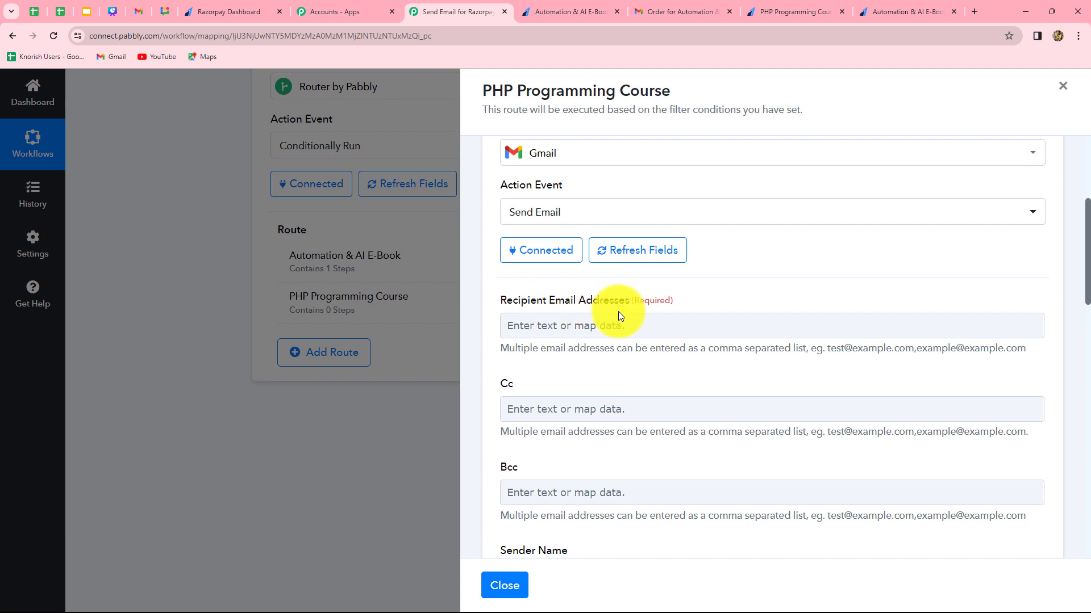
pyautogui.scroll(-2, 620, 311)
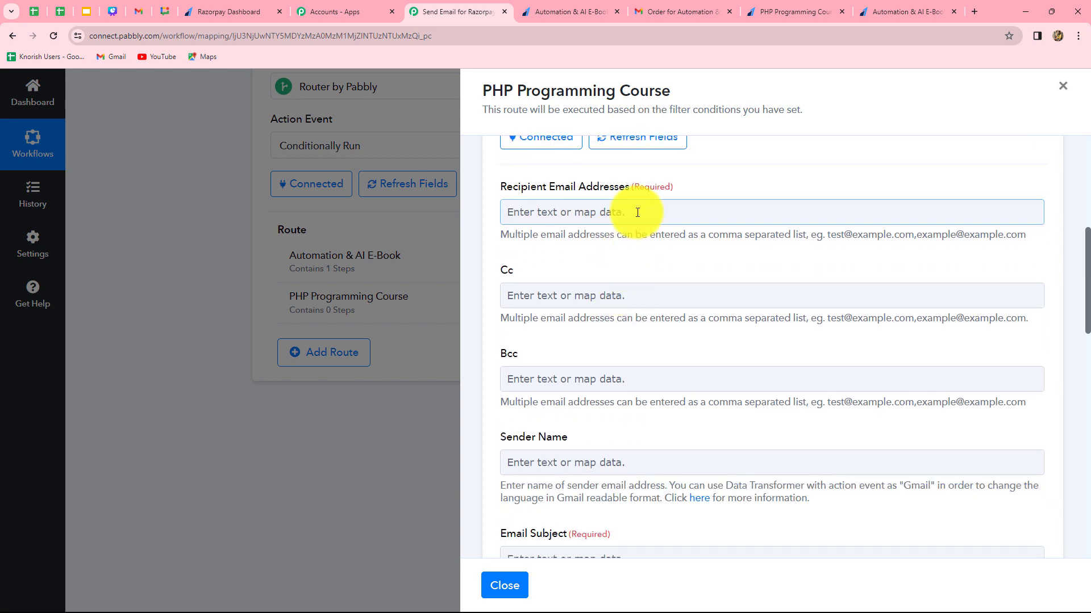
pyautogui.click(637, 213)
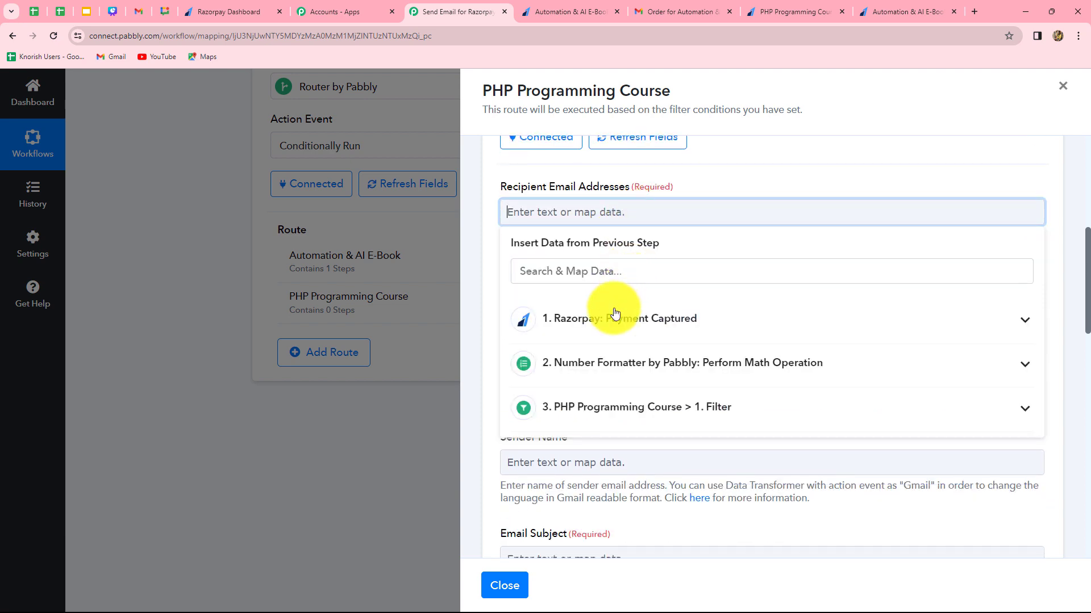
pyautogui.click(618, 318)
pyautogui.click(567, 274)
pyautogui.write('ema')
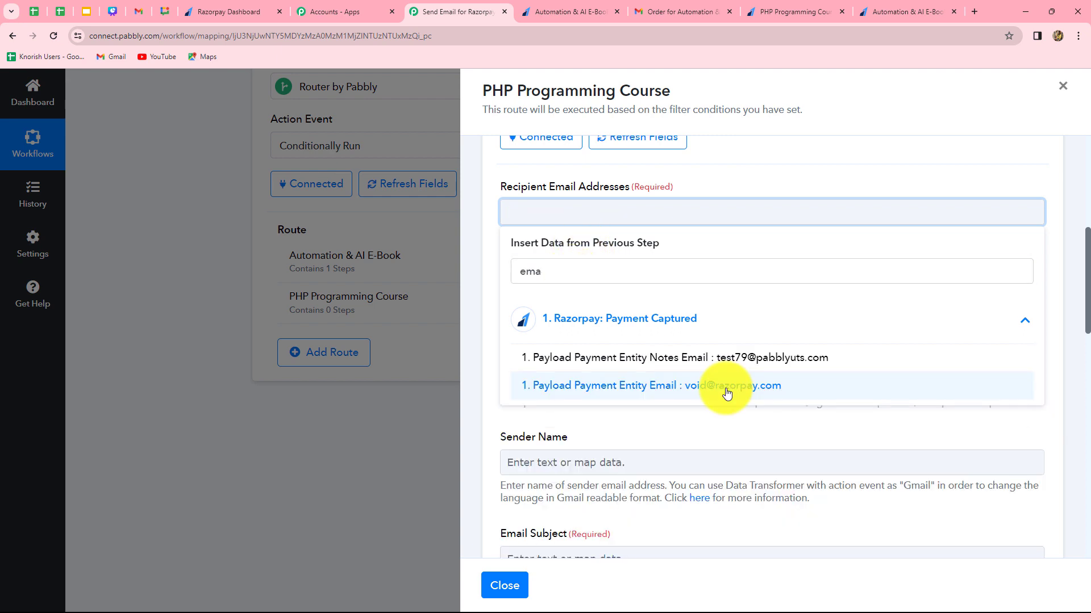
pyautogui.click(720, 358)
pyautogui.click(475, 359)
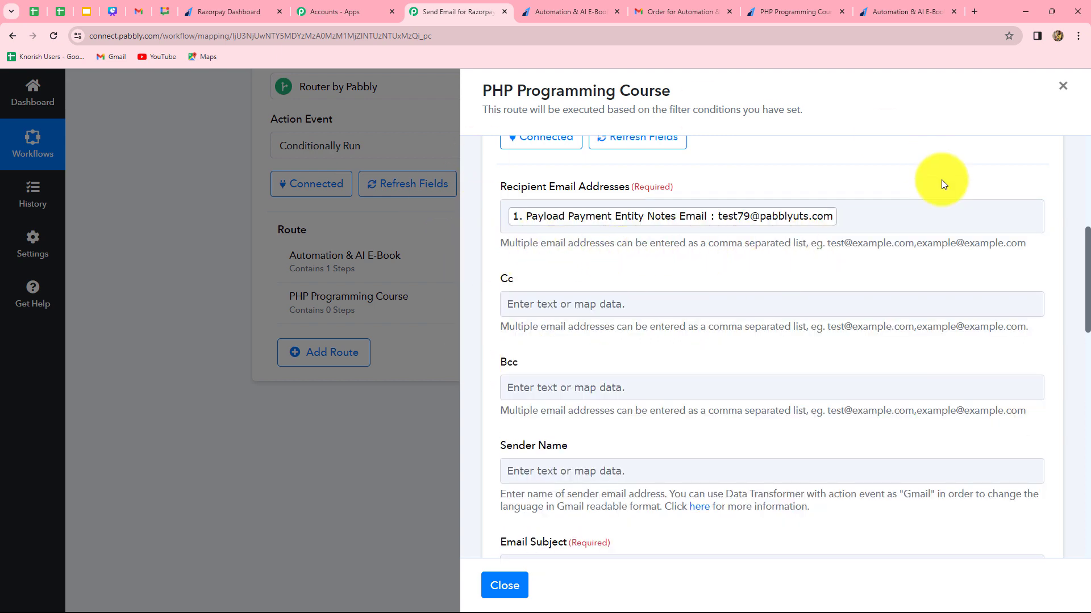
# Set the Sender Name to "Pabbly".
pyautogui.scroll(-3, 599, 314)
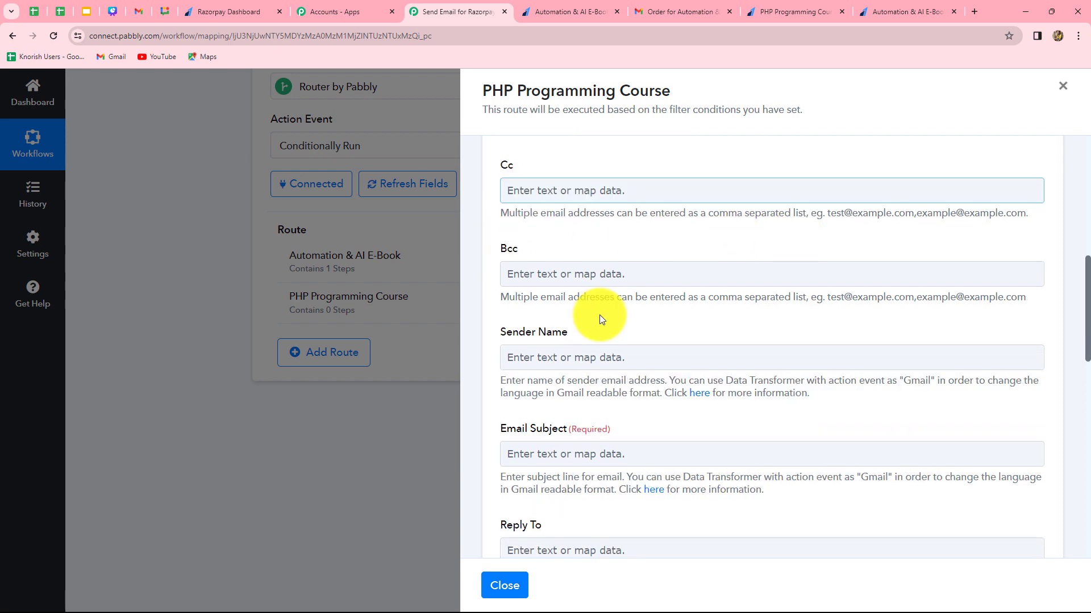
pyautogui.click(592, 301)
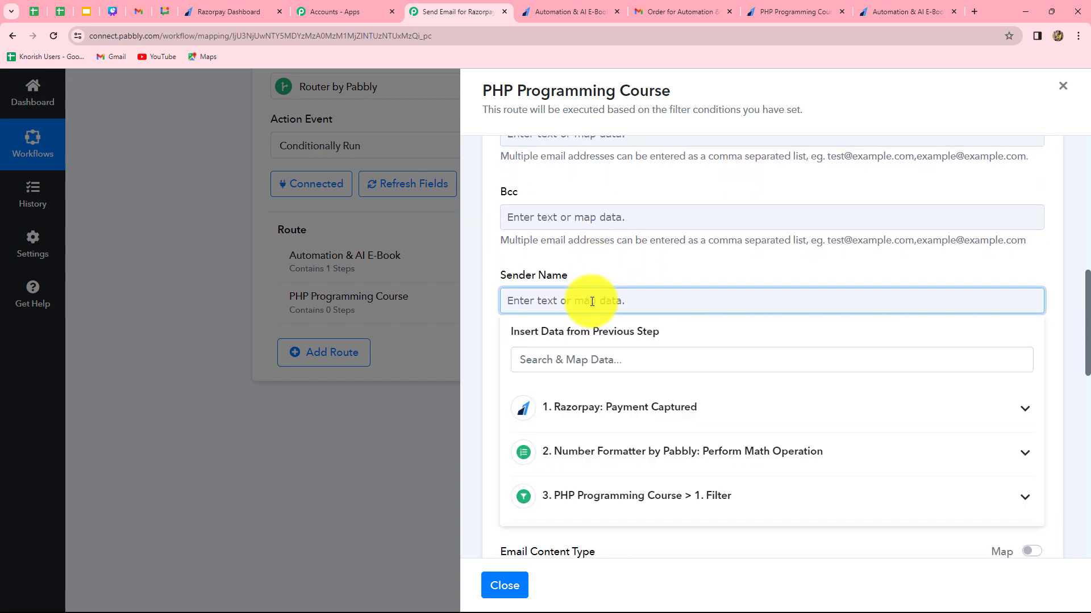
pyautogui.write('Pabbly')
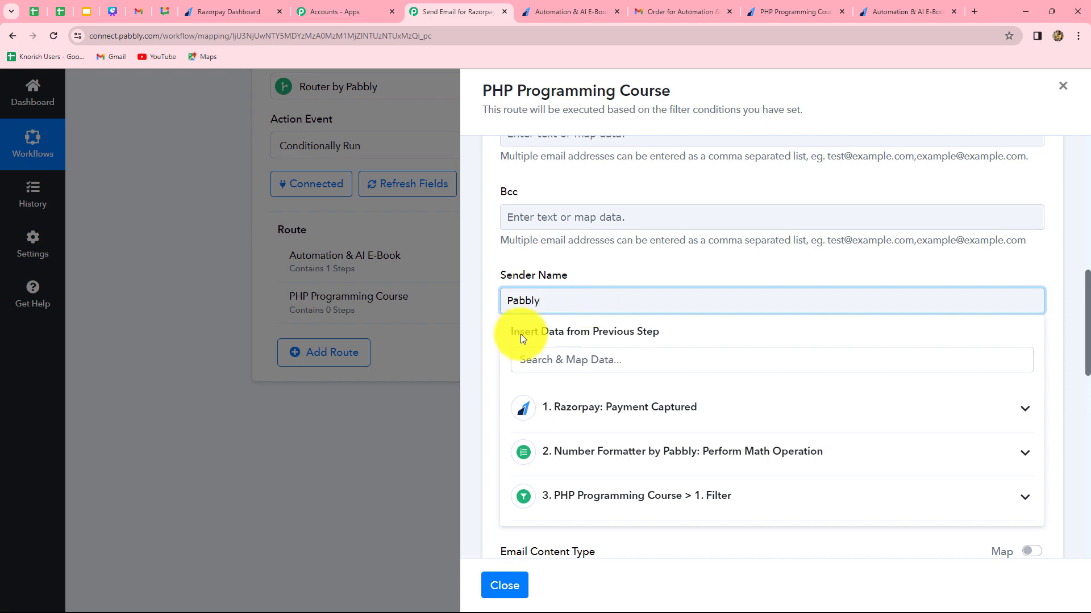
# Set the Email Subject to "Oder for PHP Programming Course is Confirmed!".
pyautogui.scroll(-3, 520, 334)
pyautogui.click(585, 224)
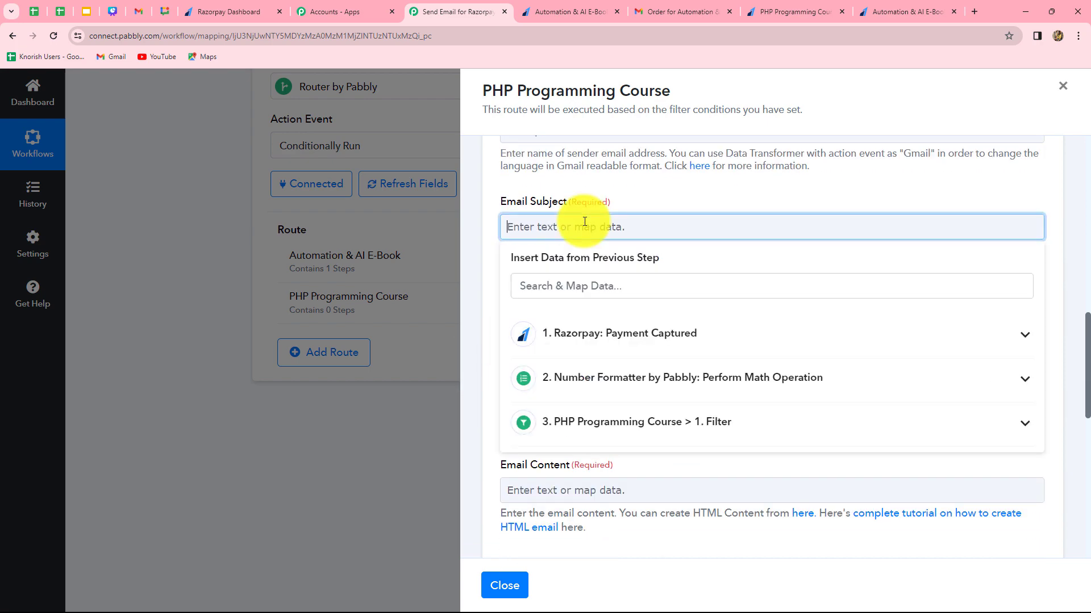
pyautogui.write('Oder for PHP Programming Course is Confirmed!')
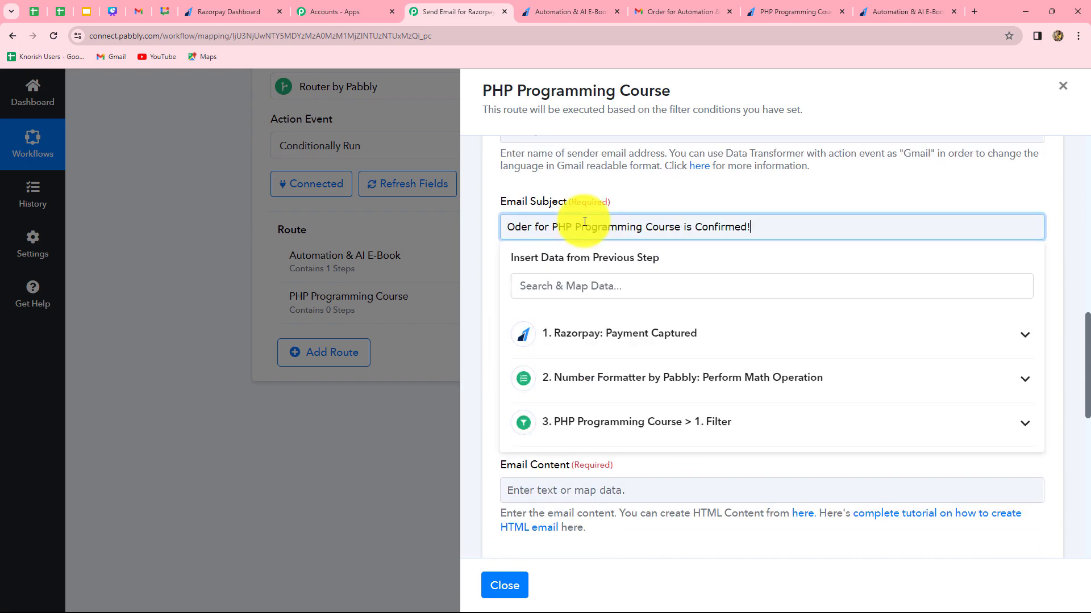
pyautogui.click(472, 276)
pyautogui.scroll(-2, 479, 268)
pyautogui.scroll(2, 479, 268)
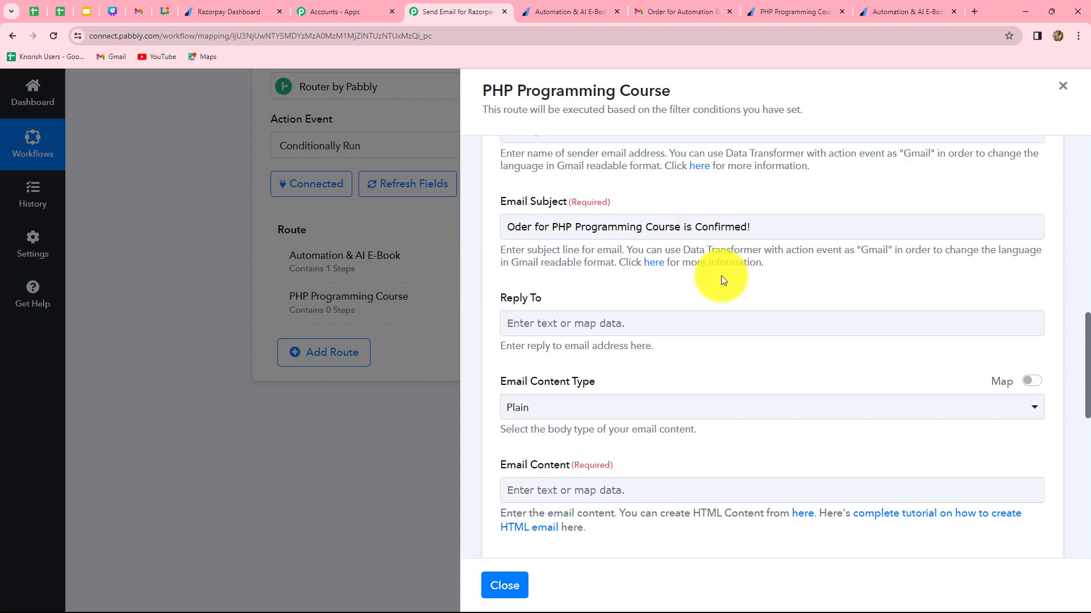
# Start the Email Content with "Hello," and Razorpay's mapped Payload Payment Entity Notes First Name, followed by the PHP Programming course confirmation text.
pyautogui.scroll(-2, 721, 275)
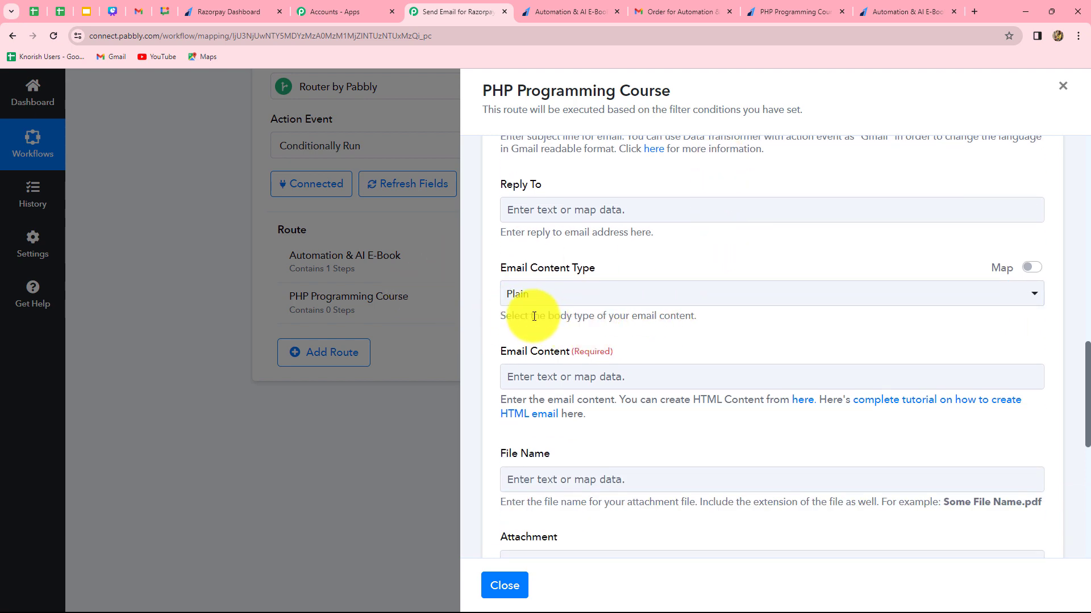
pyautogui.scroll(-1, 536, 316)
pyautogui.scroll(-1, 537, 317)
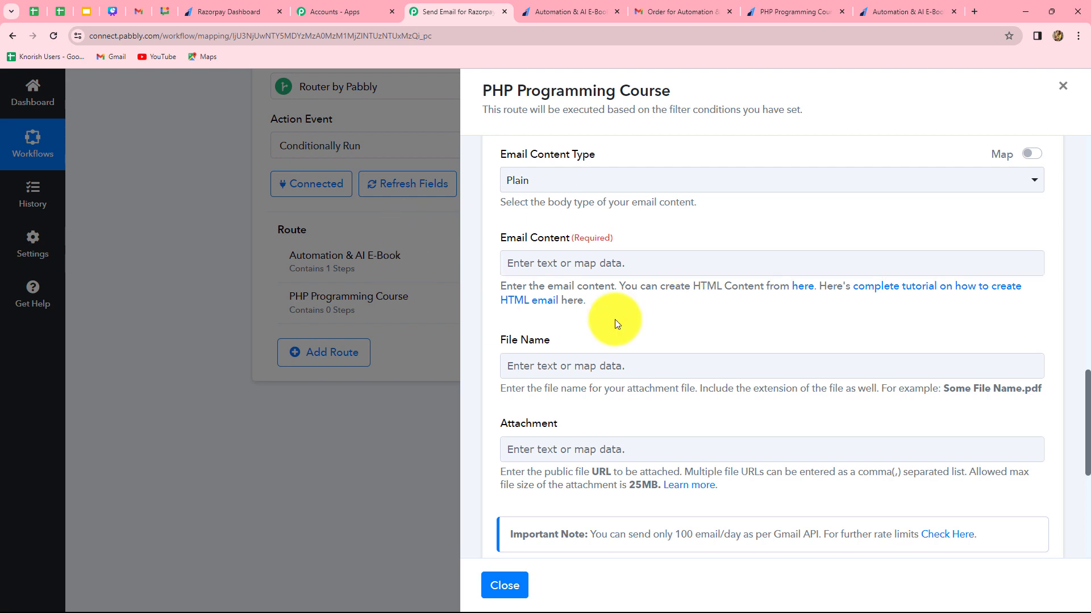
pyautogui.click(542, 262)
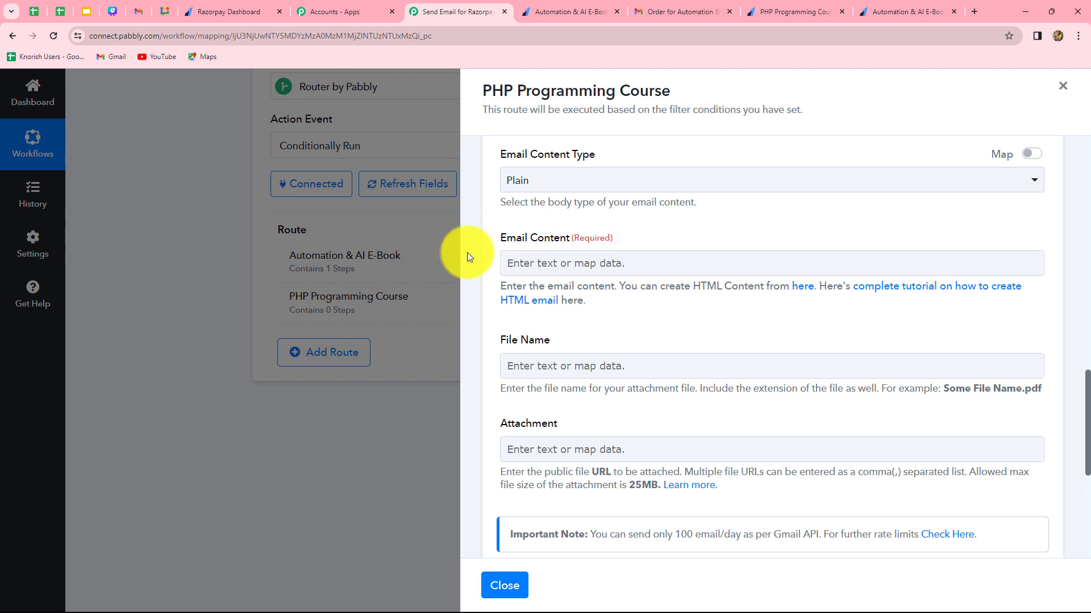
pyautogui.click(647, 257)
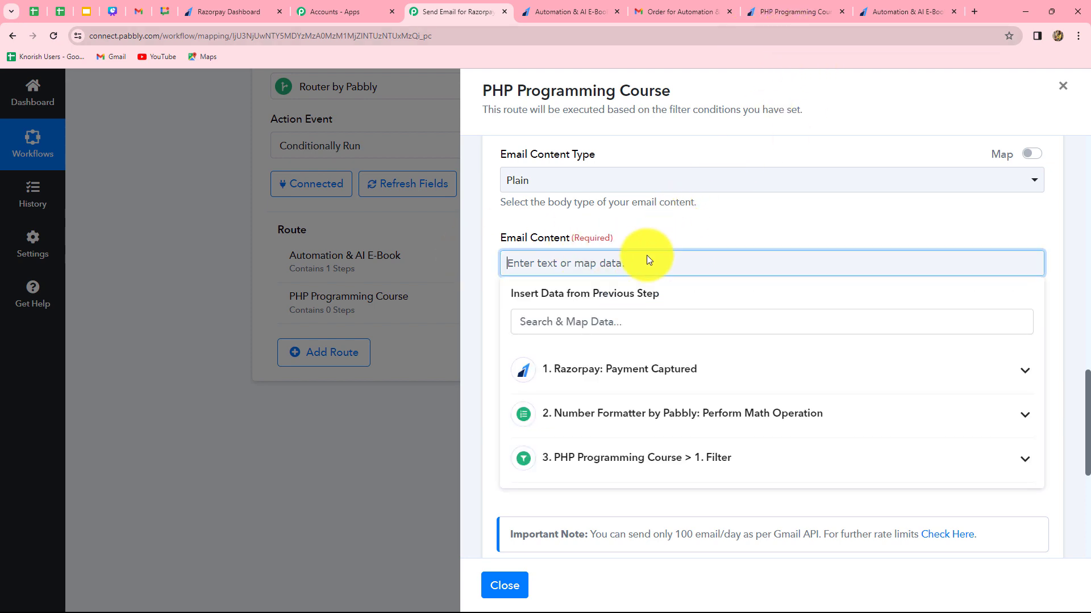
pyautogui.write('Hello,')
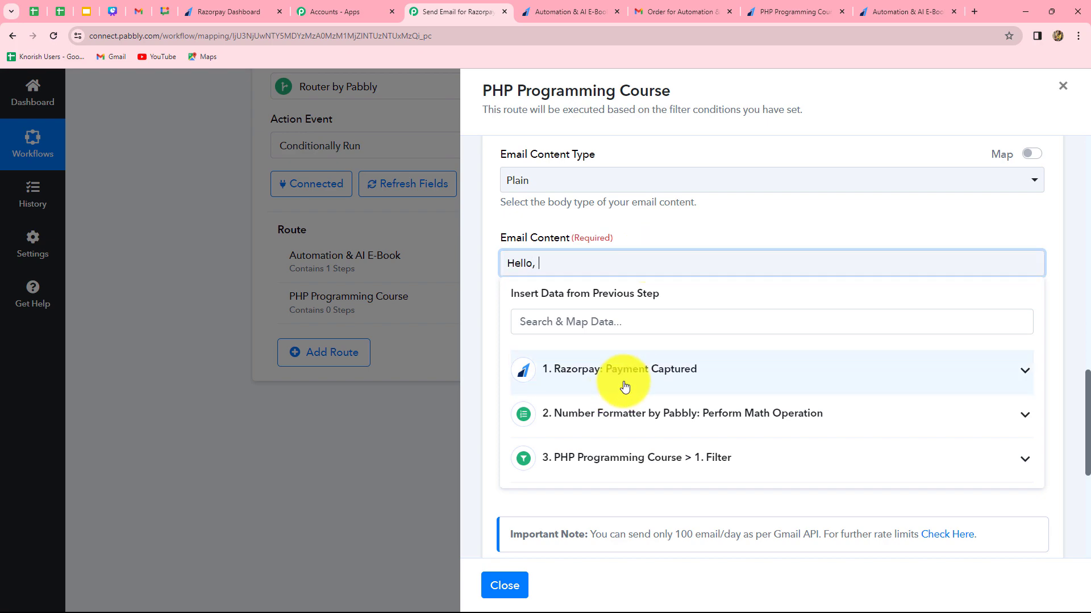
pyautogui.click(624, 387)
pyautogui.click(593, 322)
pyautogui.write('name')
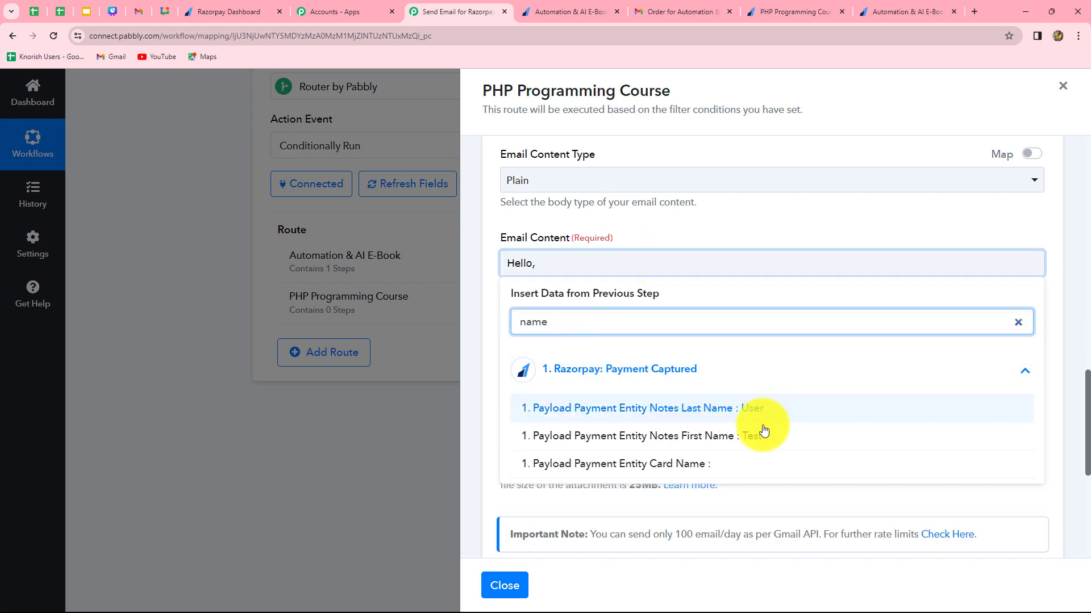
pyautogui.click(764, 435)
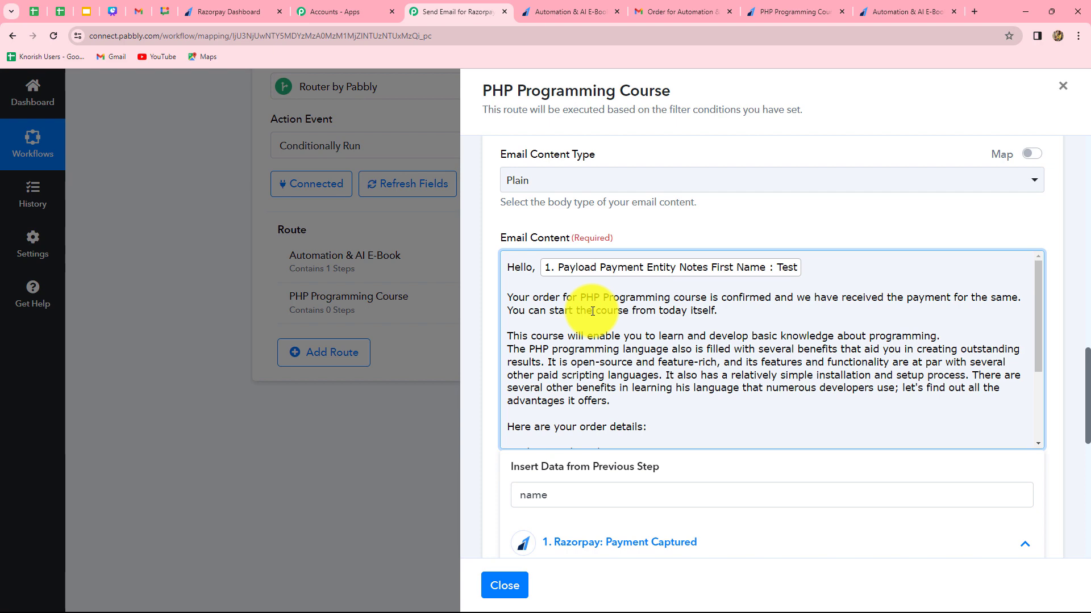
pyautogui.moveTo(579, 298); pyautogui.dragTo(709, 300)
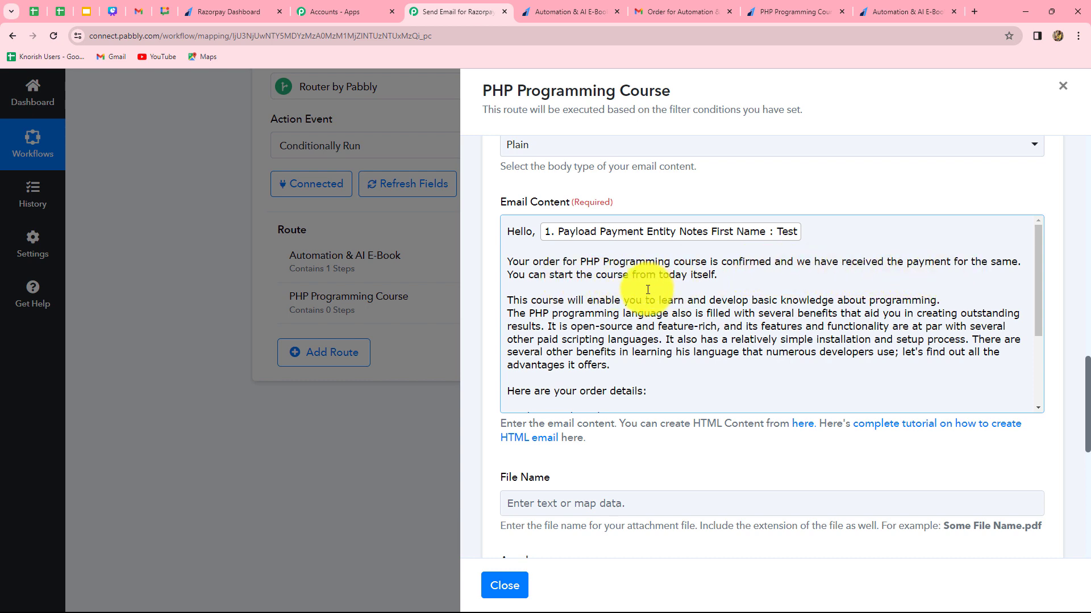
# Map Razorpay's Payload Payment Entity Notes Course after "Product Purchased:" in the Email Content.
pyautogui.scroll(-1, 562, 309)
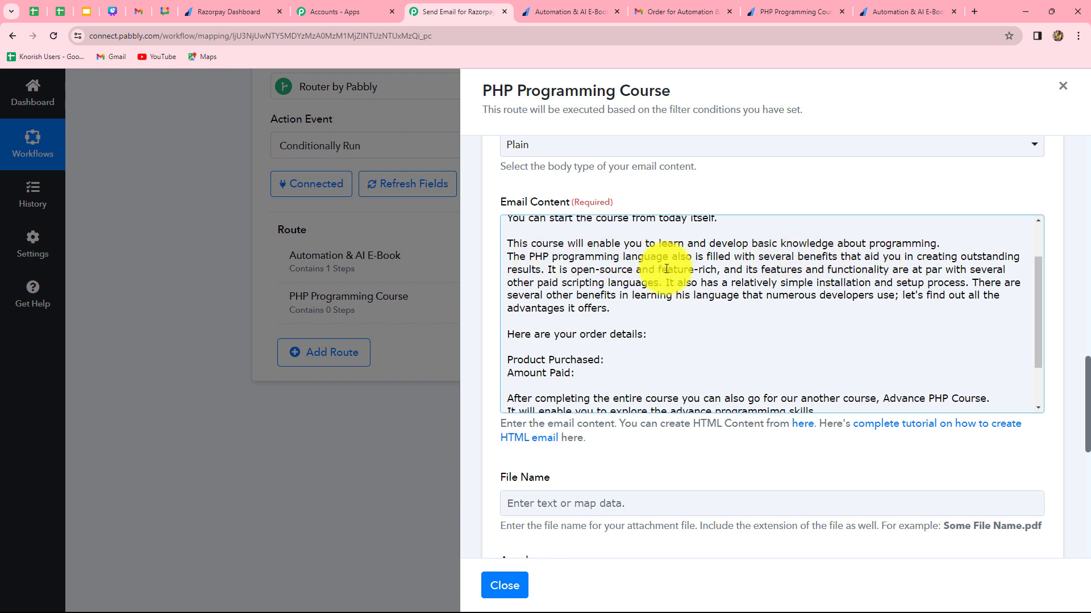
pyautogui.scroll(-2, 695, 328)
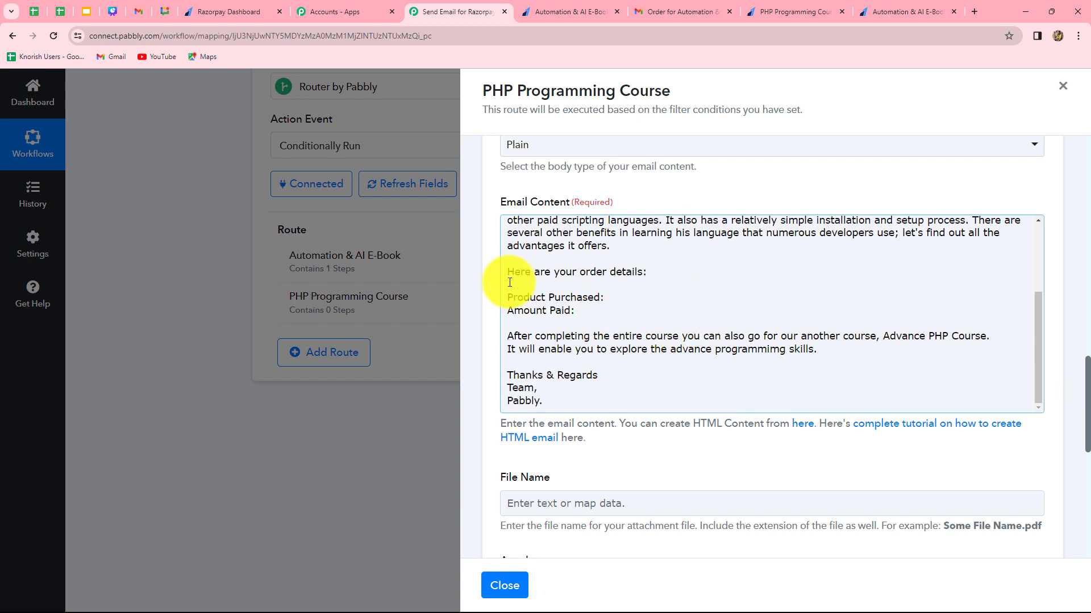
pyautogui.click(609, 301)
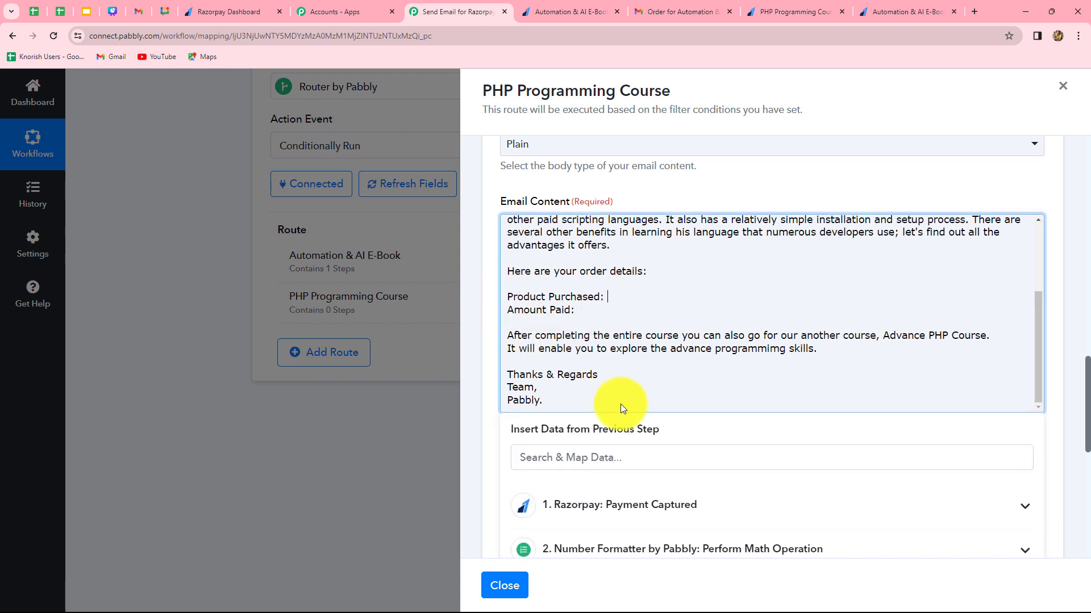
pyautogui.scroll(-2, 621, 407)
pyautogui.click(618, 398)
pyautogui.click(599, 350)
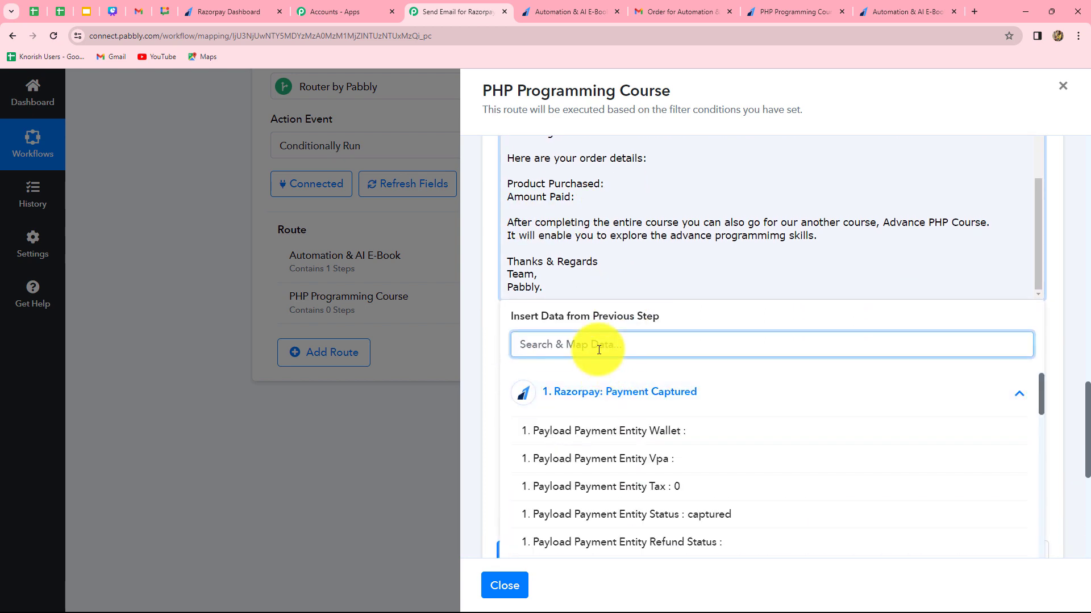
pyautogui.write('aut')
pyautogui.click(728, 437)
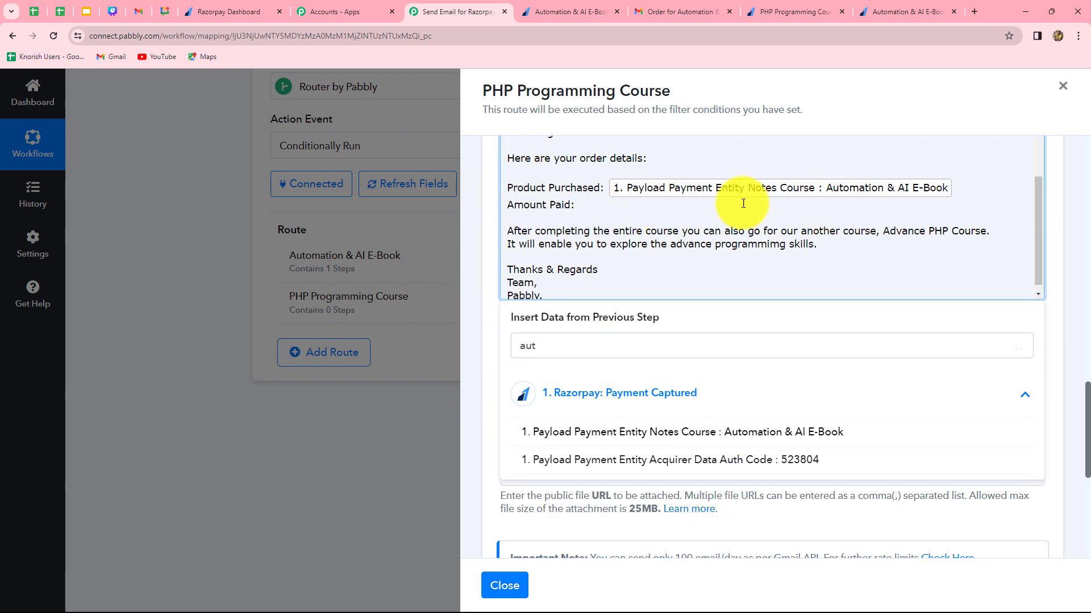
# Map the Number Formatter's Result after "Amount Paid:" in the Email Content.
pyautogui.click(577, 206)
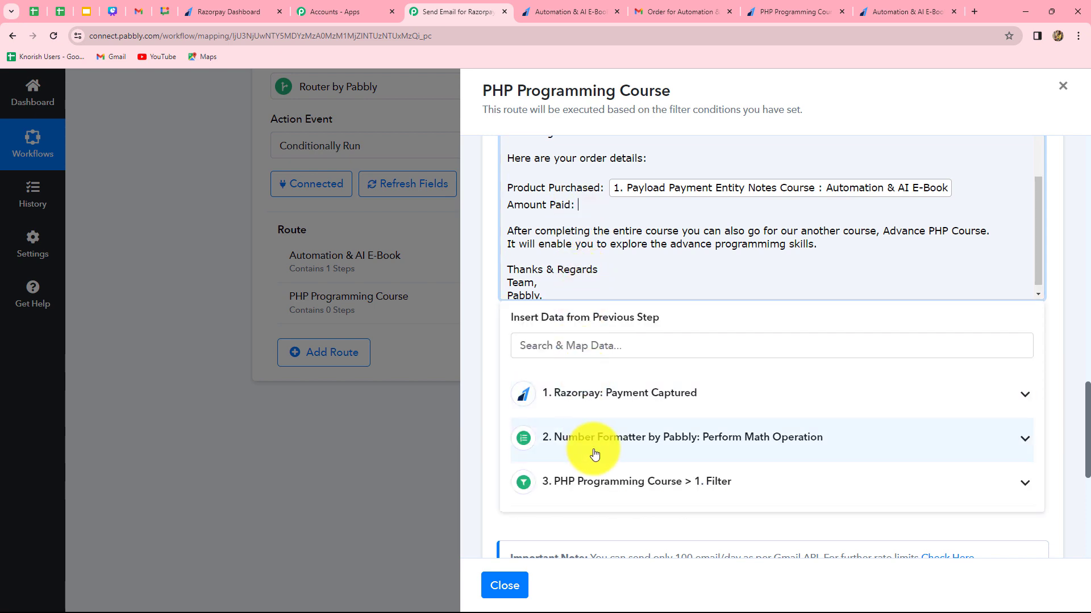
pyautogui.click(589, 449)
pyautogui.click(574, 504)
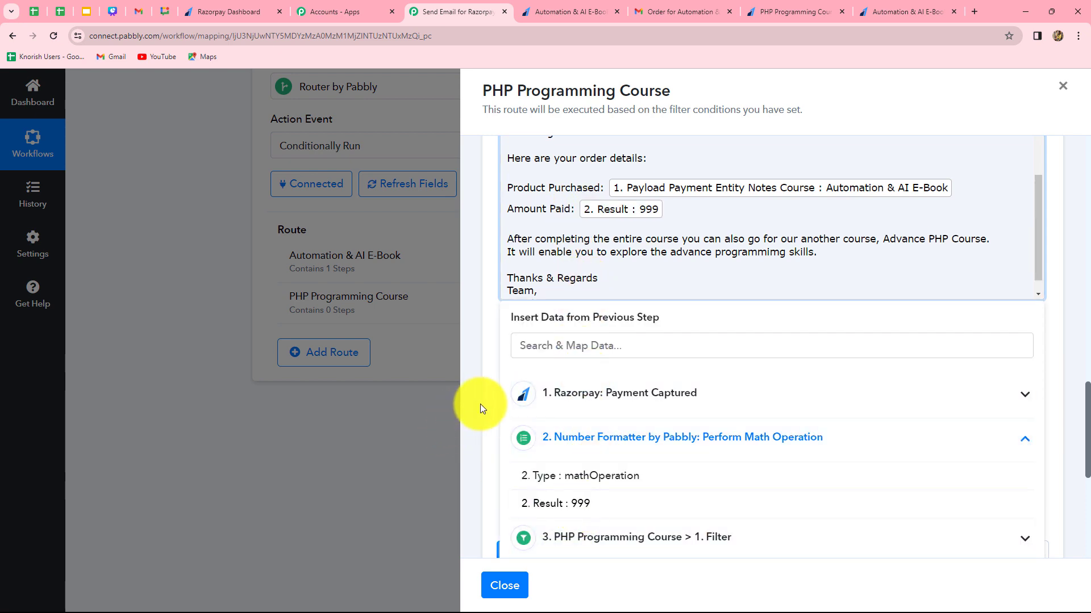
pyautogui.click(479, 404)
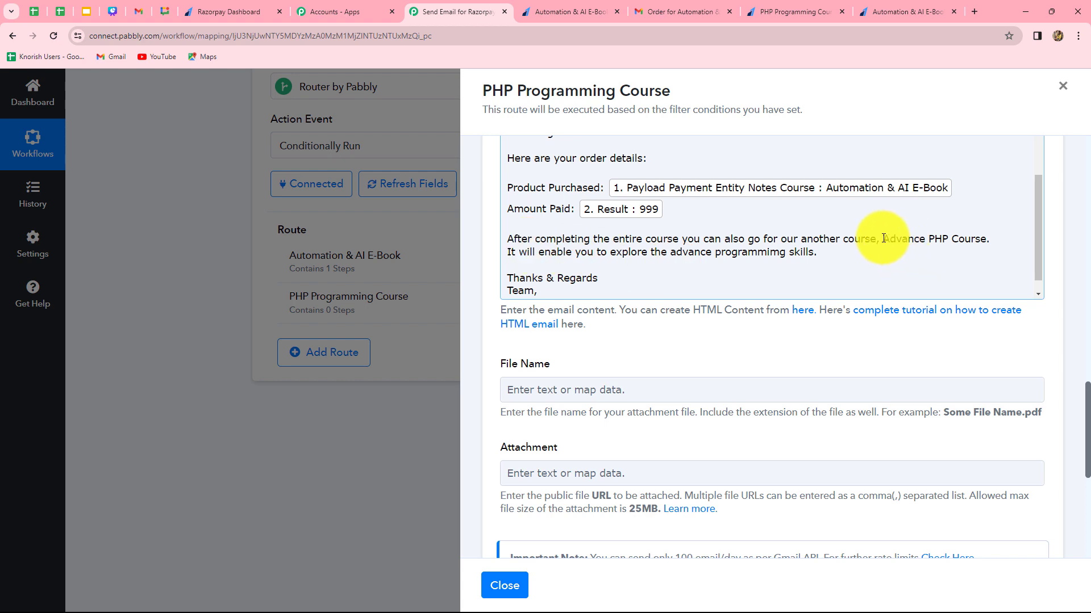
pyautogui.moveTo(883, 241); pyautogui.dragTo(974, 254)
pyautogui.click(886, 272)
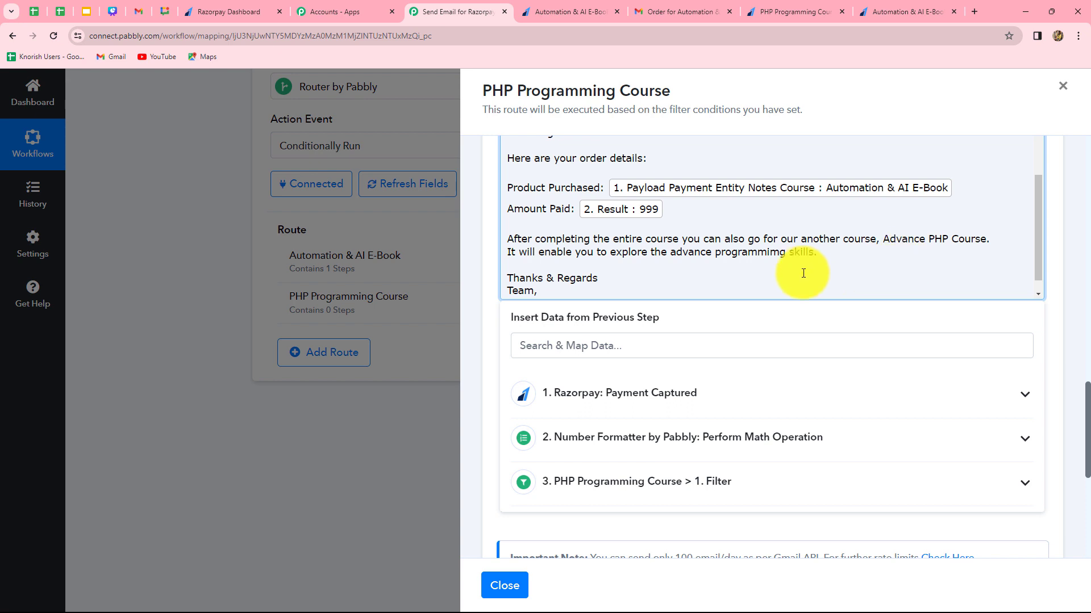
pyautogui.scroll(-1, 786, 273)
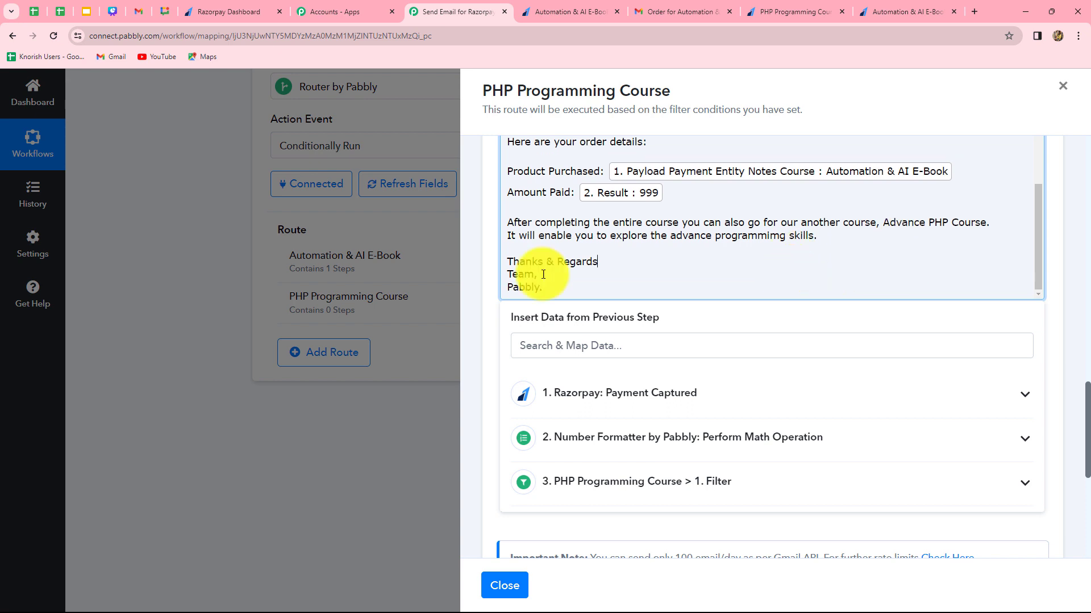
pyautogui.click(476, 341)
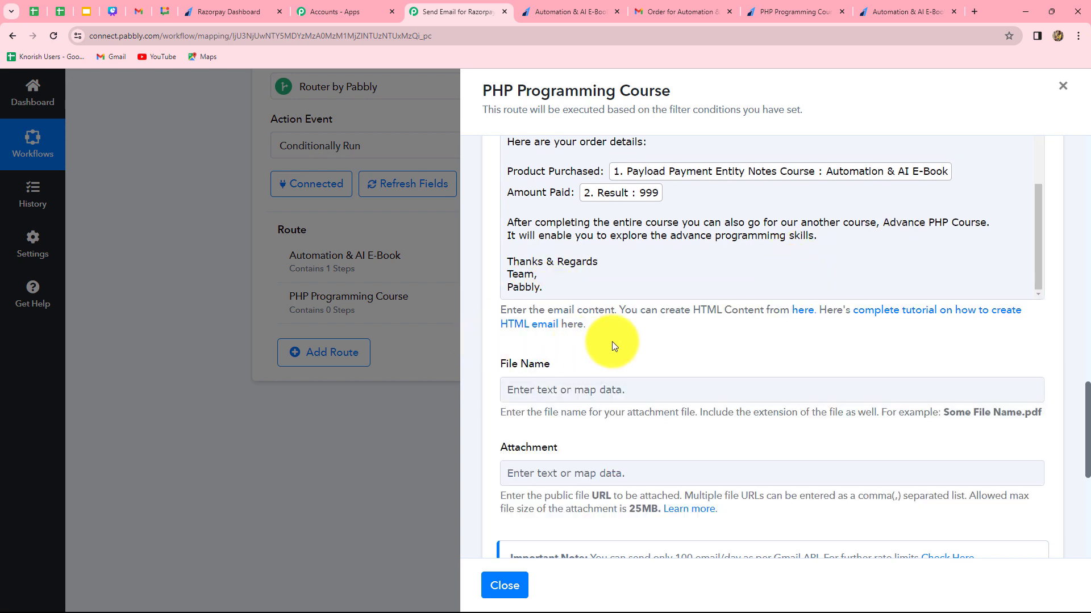
# Save the Gmail action with a test request and close the PHP Programming Course route.
pyautogui.scroll(-4, 611, 344)
pyautogui.click(578, 404)
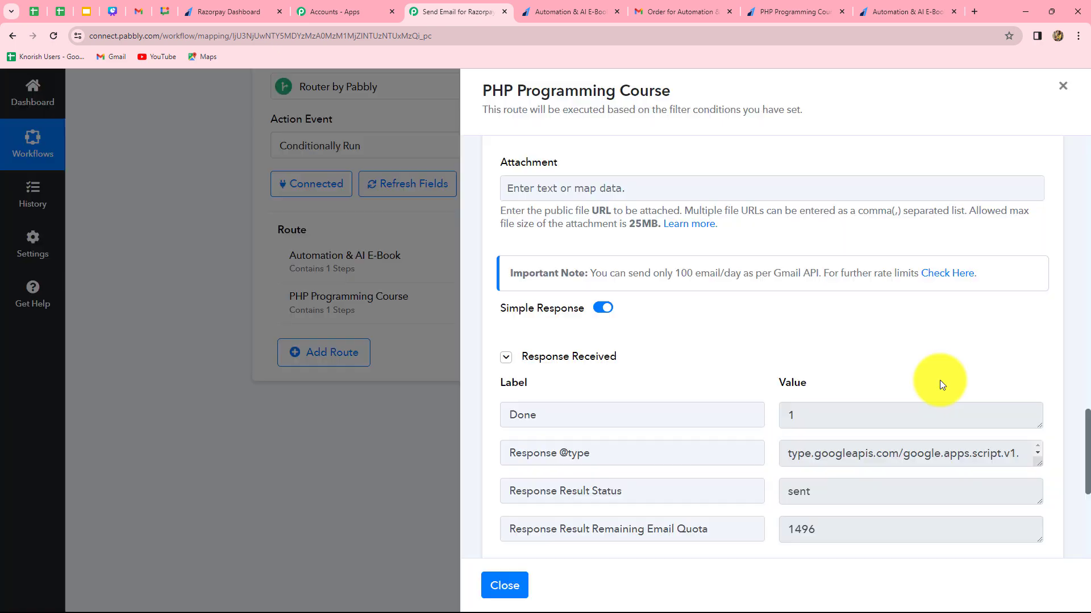
pyautogui.scroll(-4, 940, 380)
pyautogui.moveTo(823, 268); pyautogui.dragTo(766, 274)
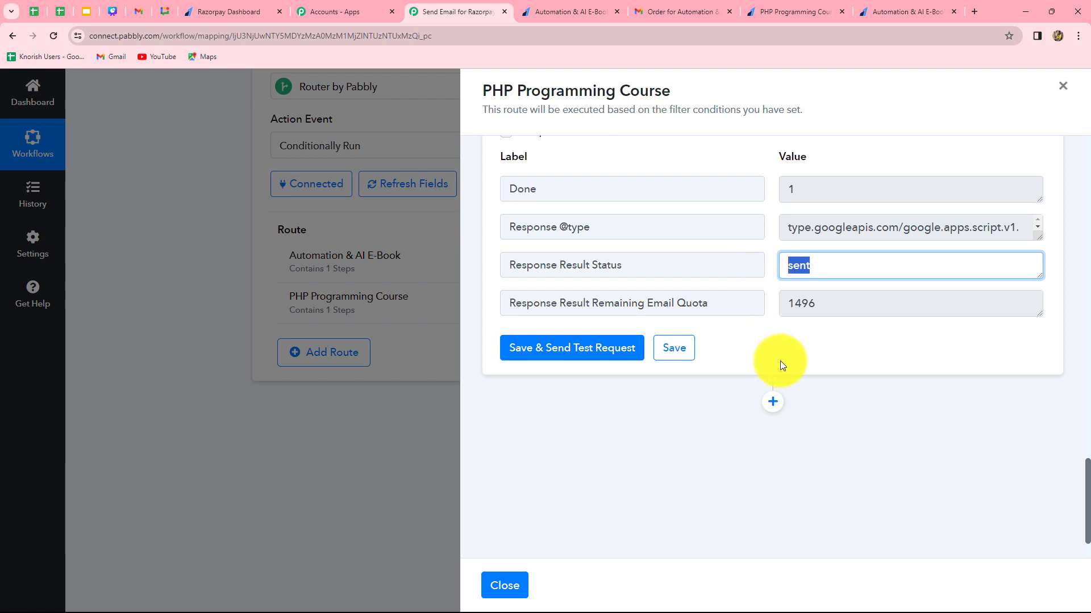
pyautogui.click(825, 368)
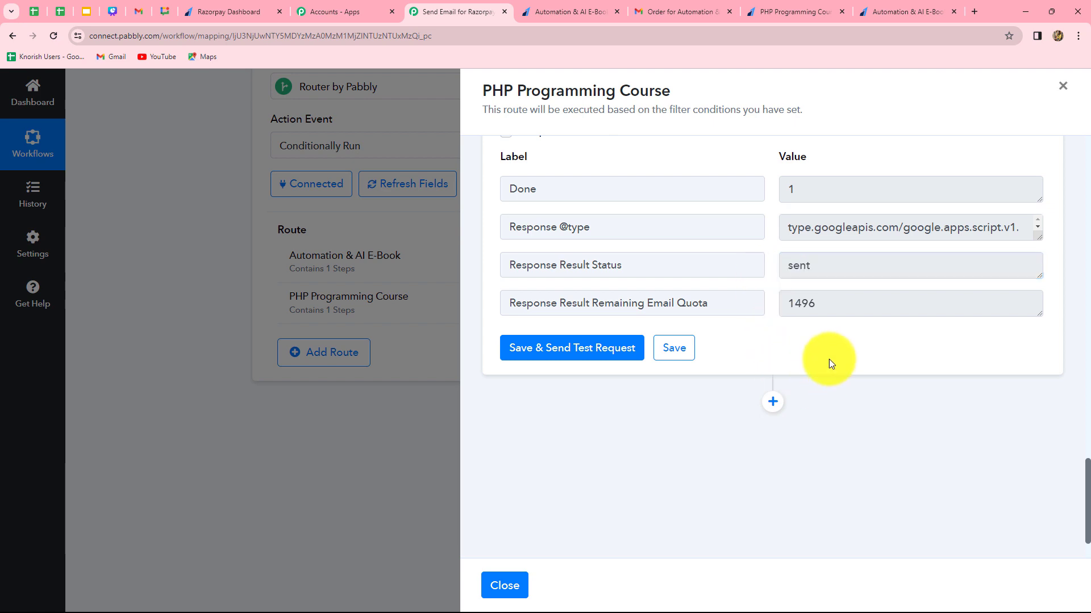
pyautogui.click(1062, 86)
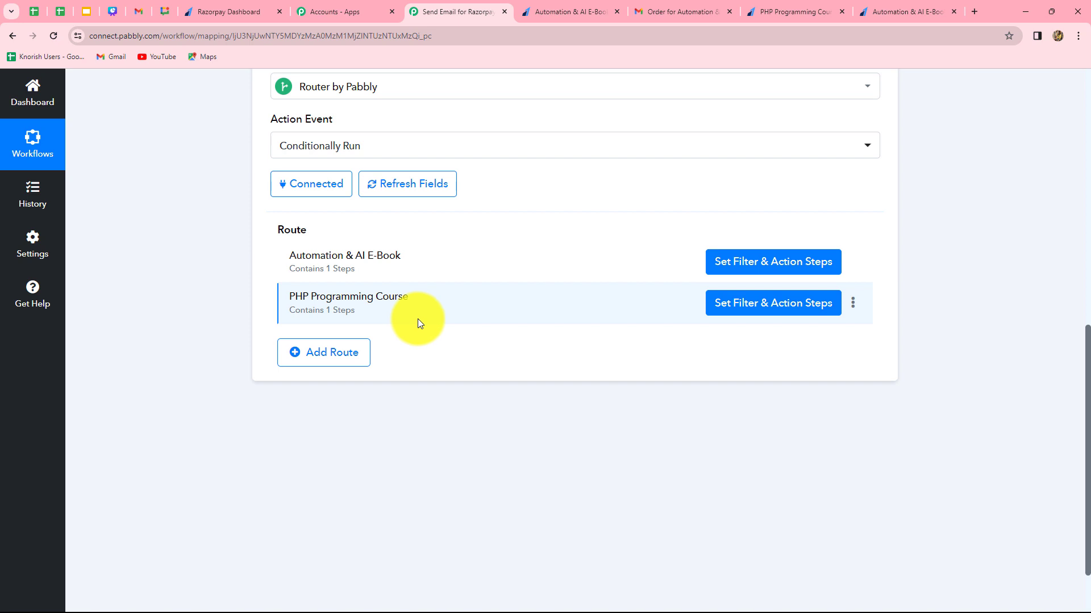
# Copy the PHP Programming Course payment page URL from the Razorpay Dashboard and open it in a new tab.
pyautogui.click(226, 9)
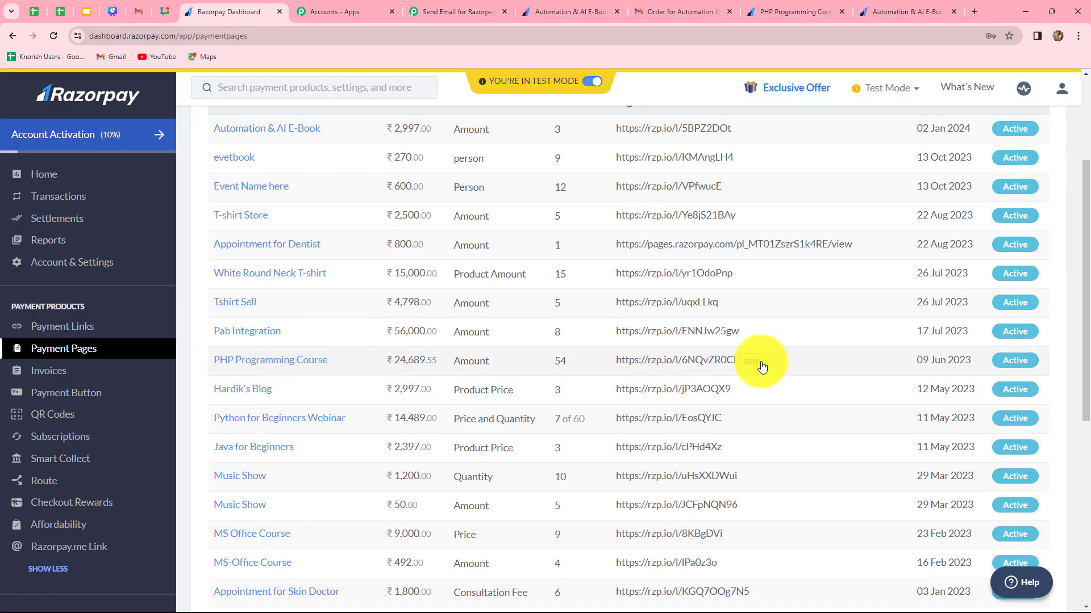
pyautogui.click(757, 366)
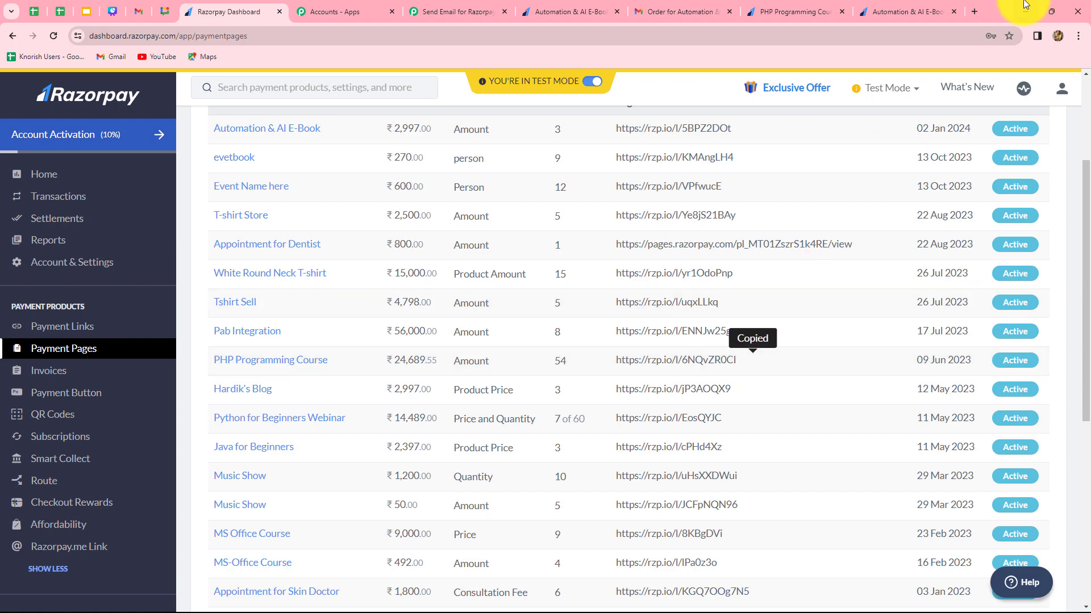
pyautogui.click(973, 11)
pyautogui.click(485, 295)
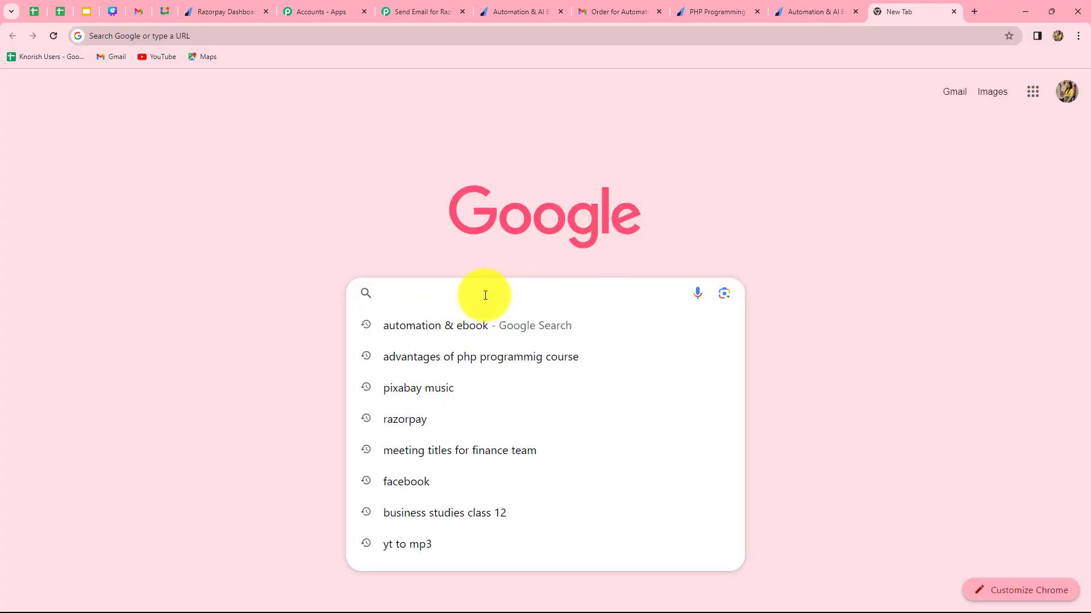
pyautogui.hotkey('ctrl', 'v')
pyautogui.press('Return')
pyautogui.scroll(-1, 871, 397)
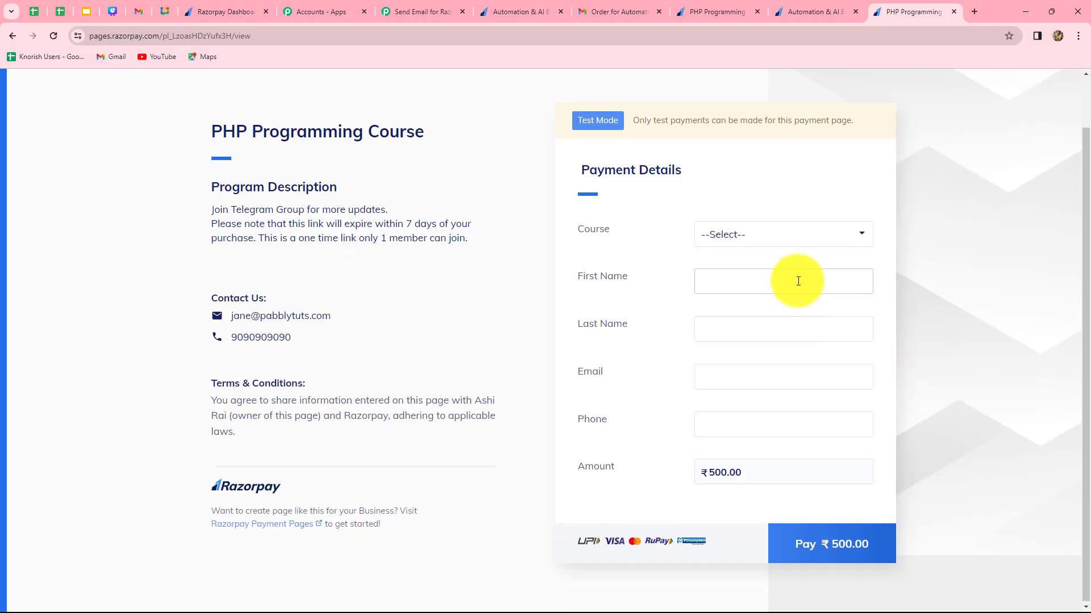
# Choose PHP Programming Course as the course and enter the customer's first and last name in the payment form.
pyautogui.click(778, 241)
pyautogui.click(739, 271)
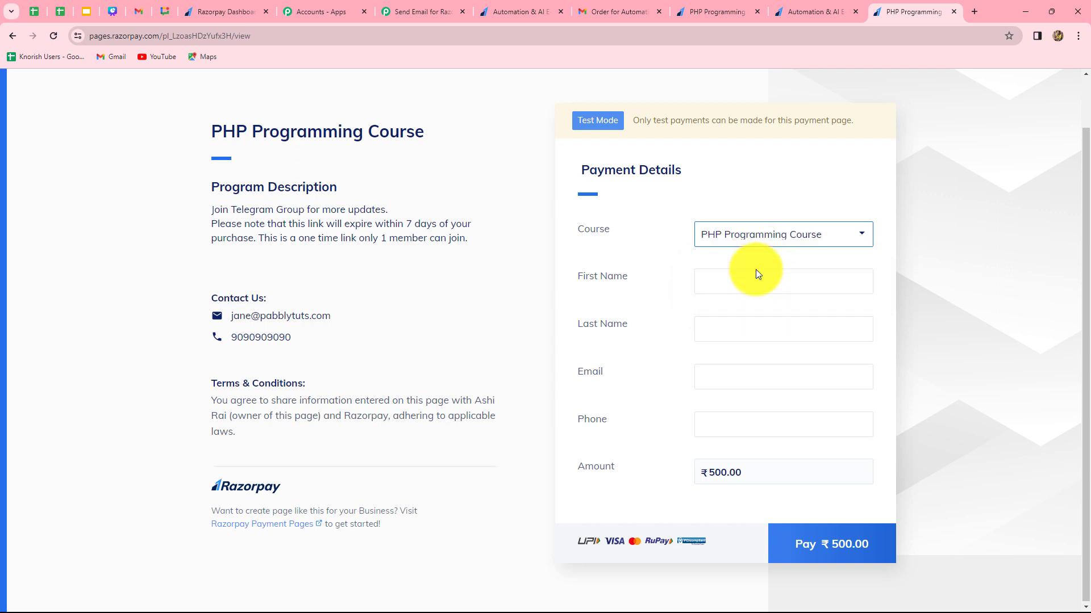
pyautogui.click(741, 278)
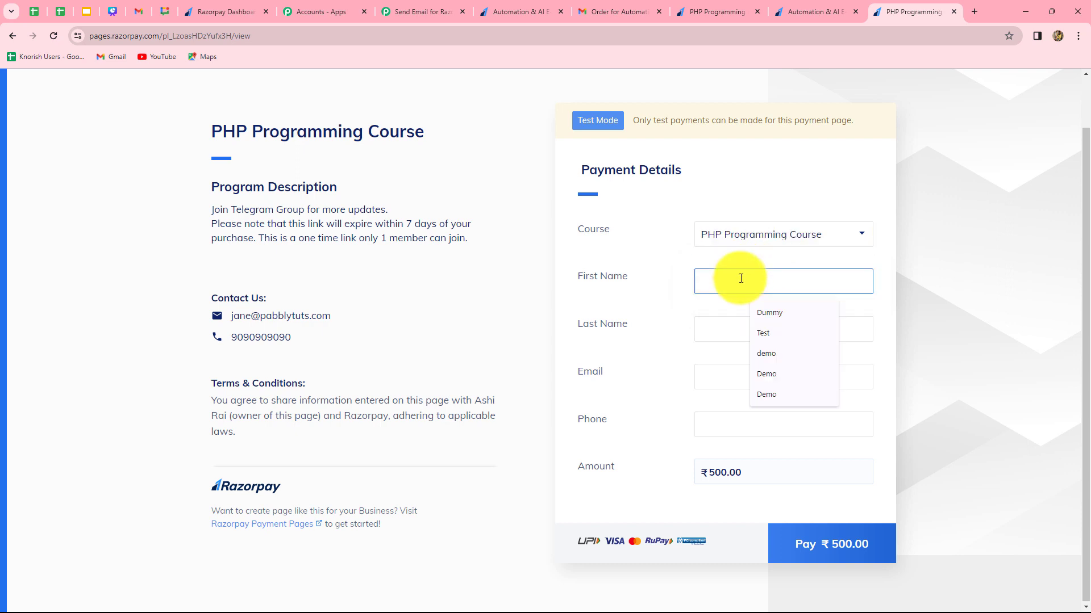
pyautogui.write('Smart')
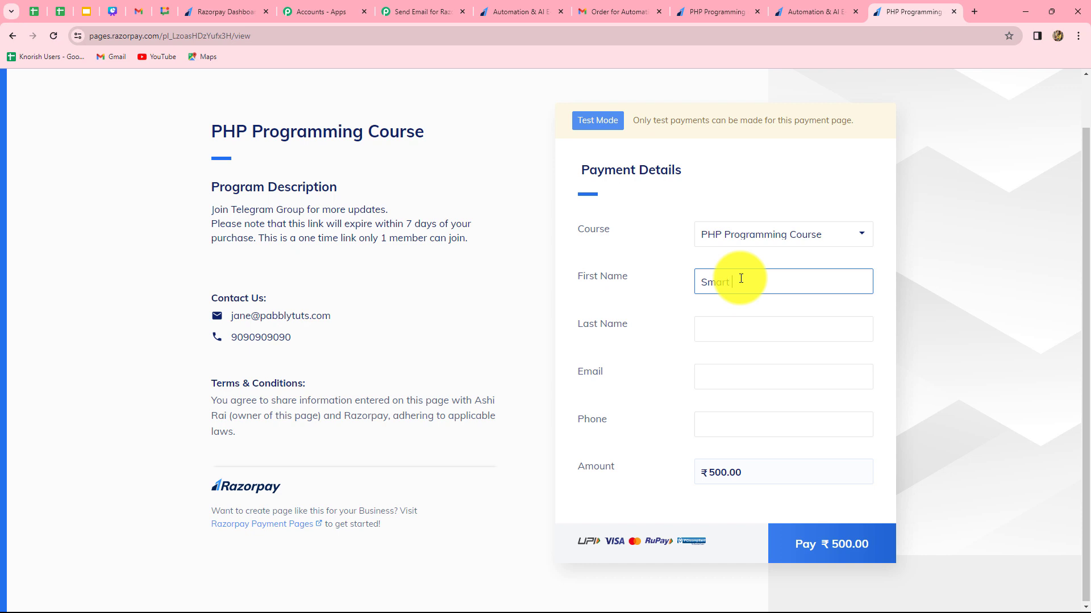
pyautogui.click(731, 339)
pyautogui.write('Use')
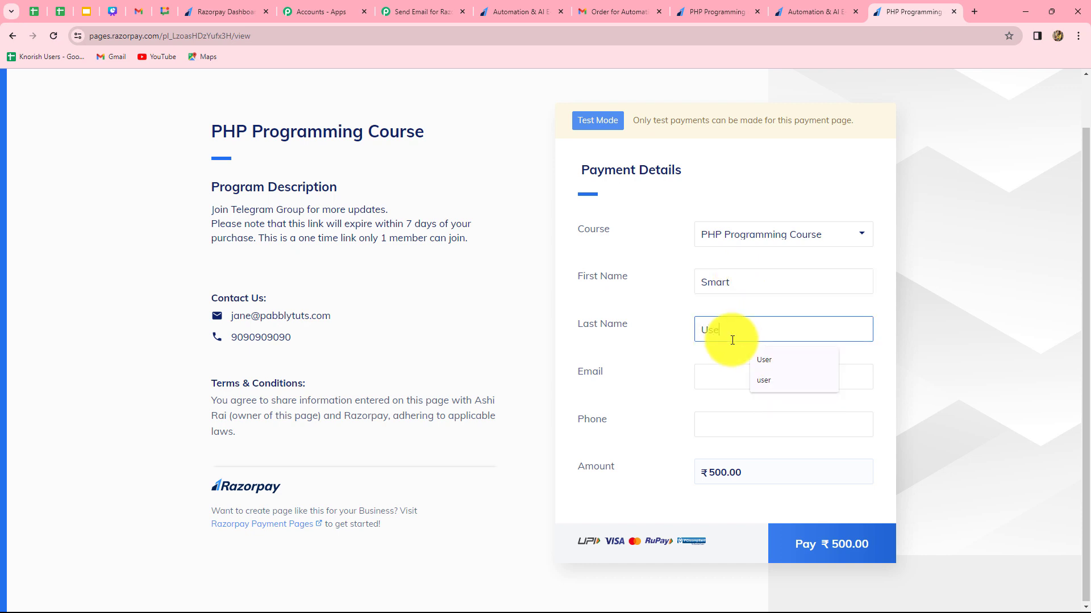
pyautogui.write('r')
# Enter the customer's e-mail address and phone number in the payment form.
pyautogui.click(727, 370)
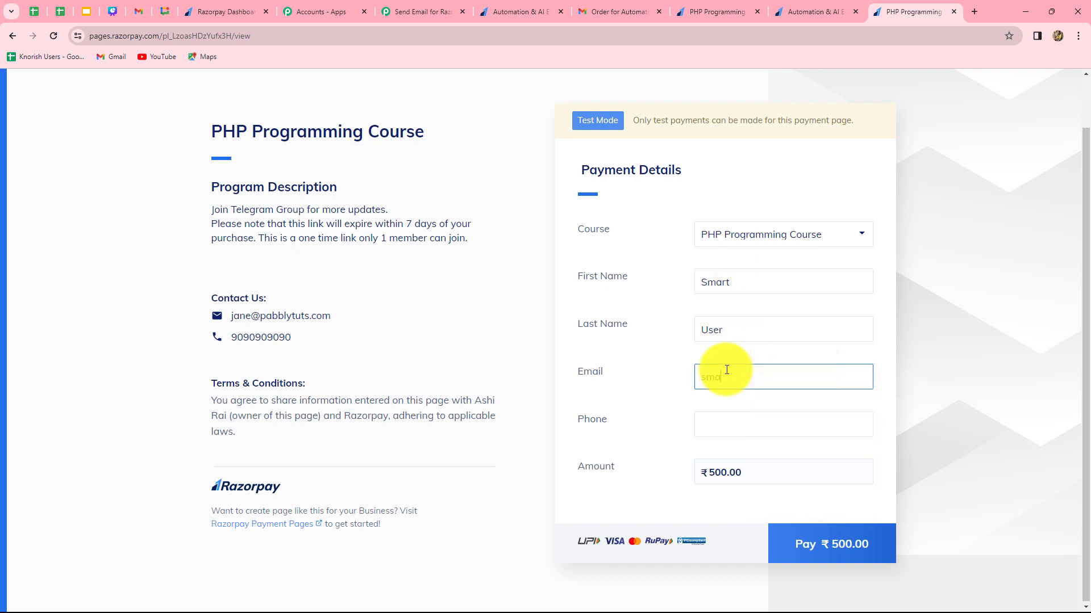
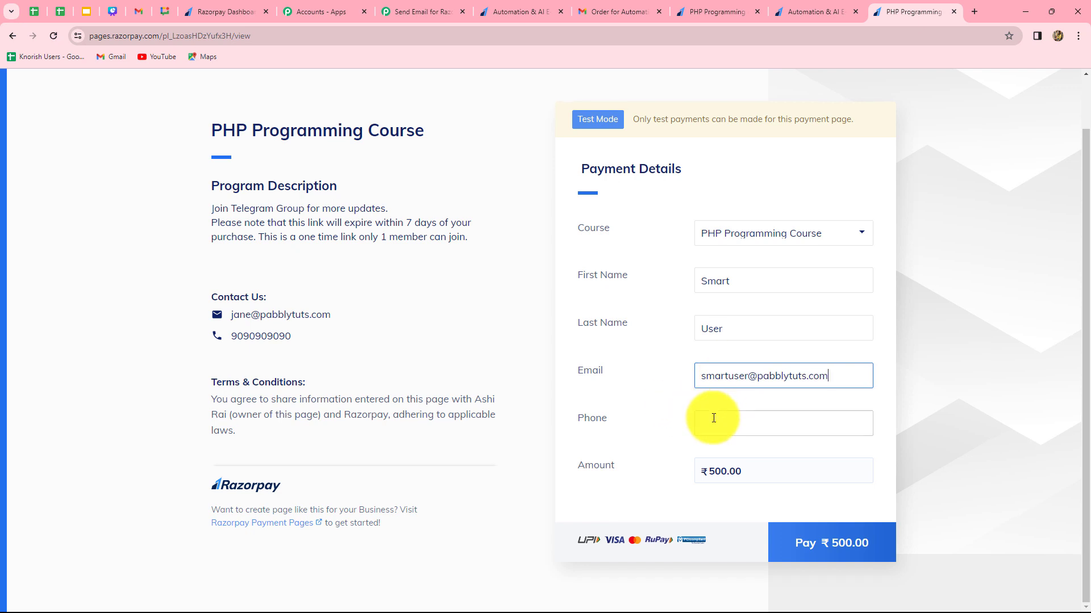
pyautogui.click(713, 418)
pyautogui.write('9999999999')
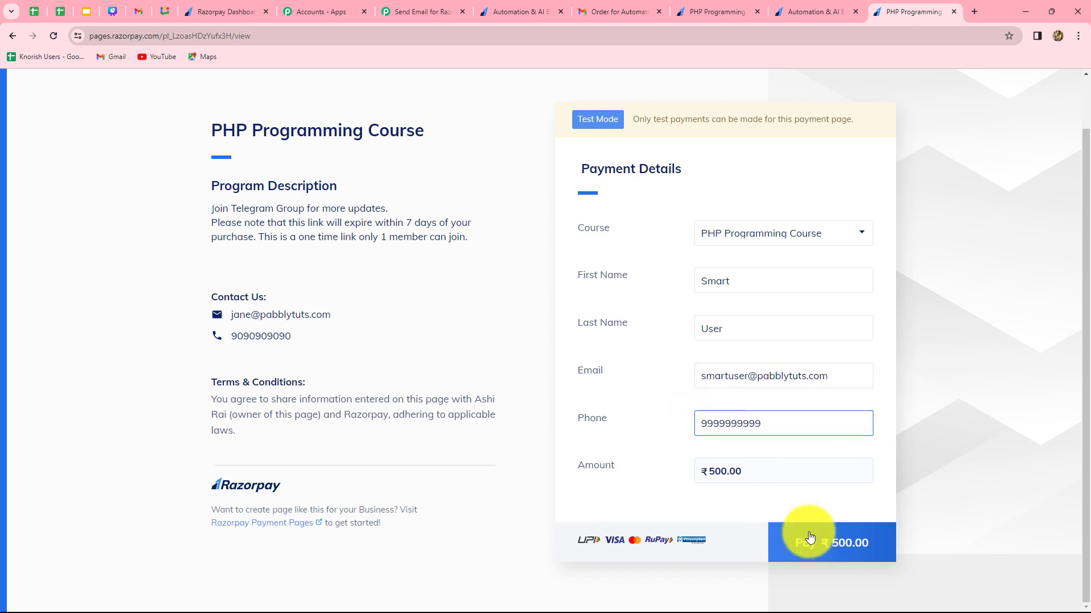
# Pay the ₹500.00 for the course by card and submit the OTP.
pyautogui.click(807, 545)
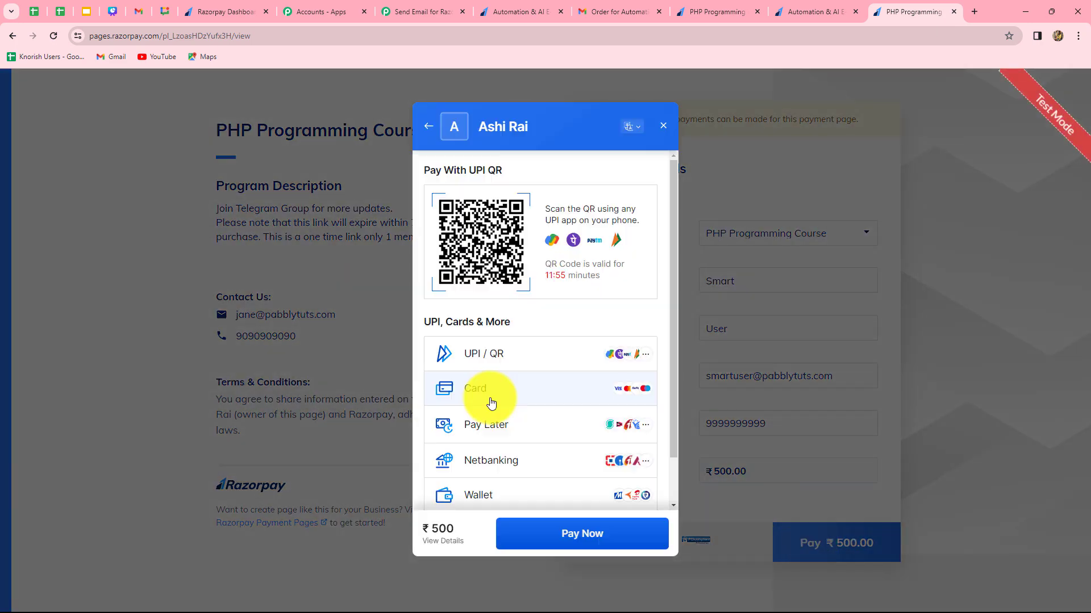
pyautogui.click(489, 400)
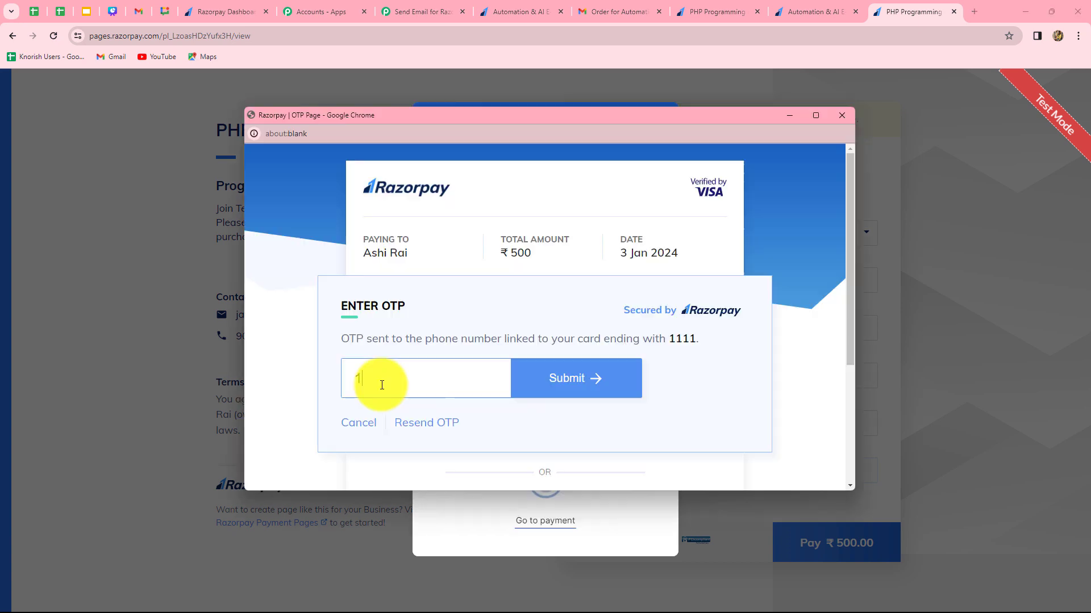
pyautogui.write('1111')
pyautogui.click(519, 384)
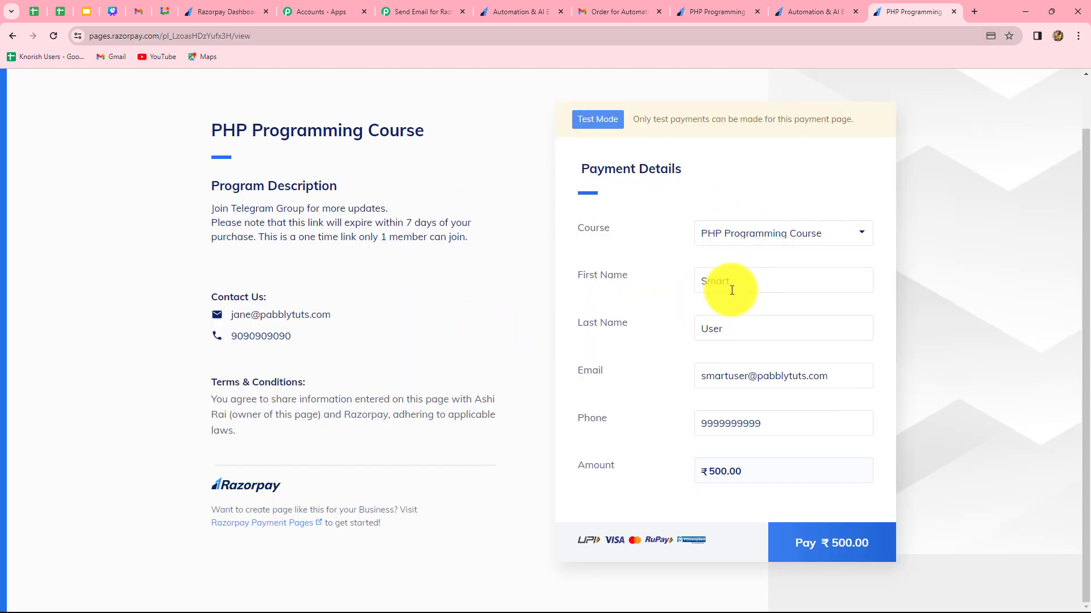
# Switch to Gmail and check the PHP Programming Course confirmation e-mail's greeting, product and amount paid.
pyautogui.click(620, 12)
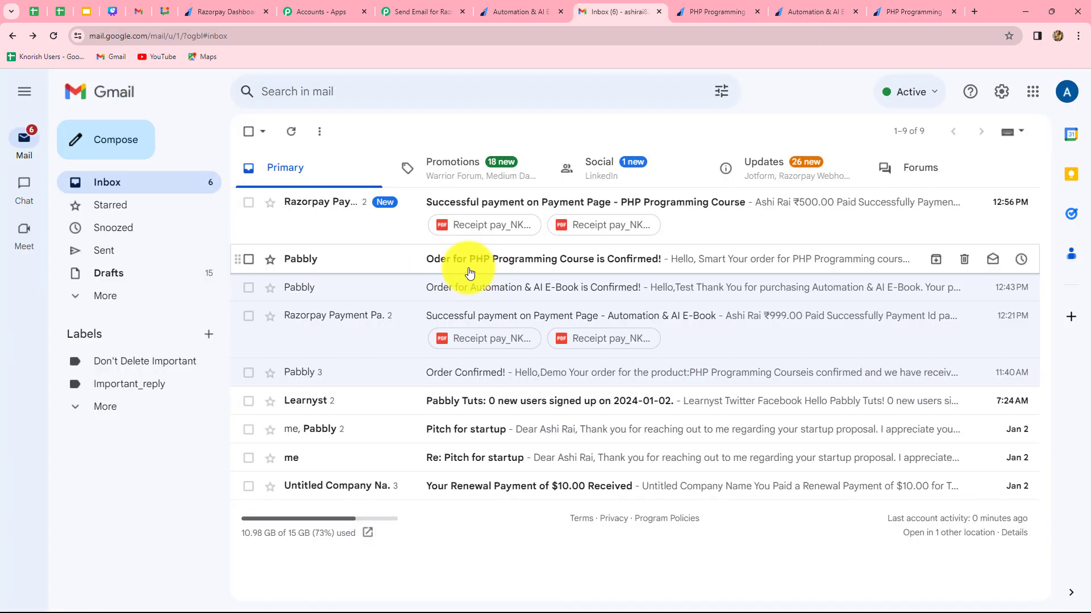
pyautogui.click(438, 258)
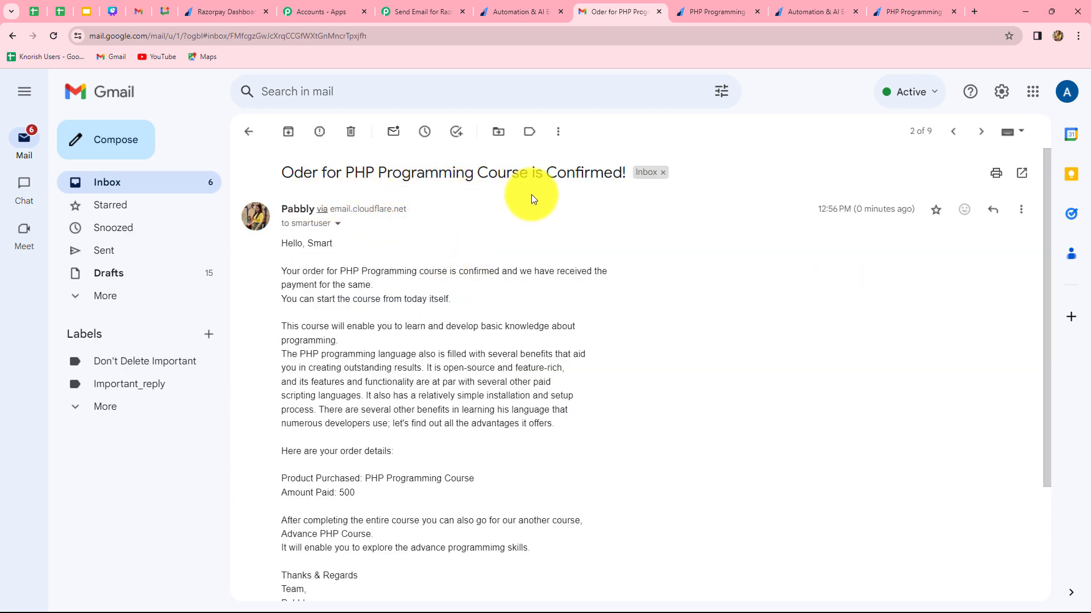
pyautogui.scroll(-4, 742, 265)
pyautogui.scroll(4, 741, 265)
pyautogui.scroll(-1, 742, 265)
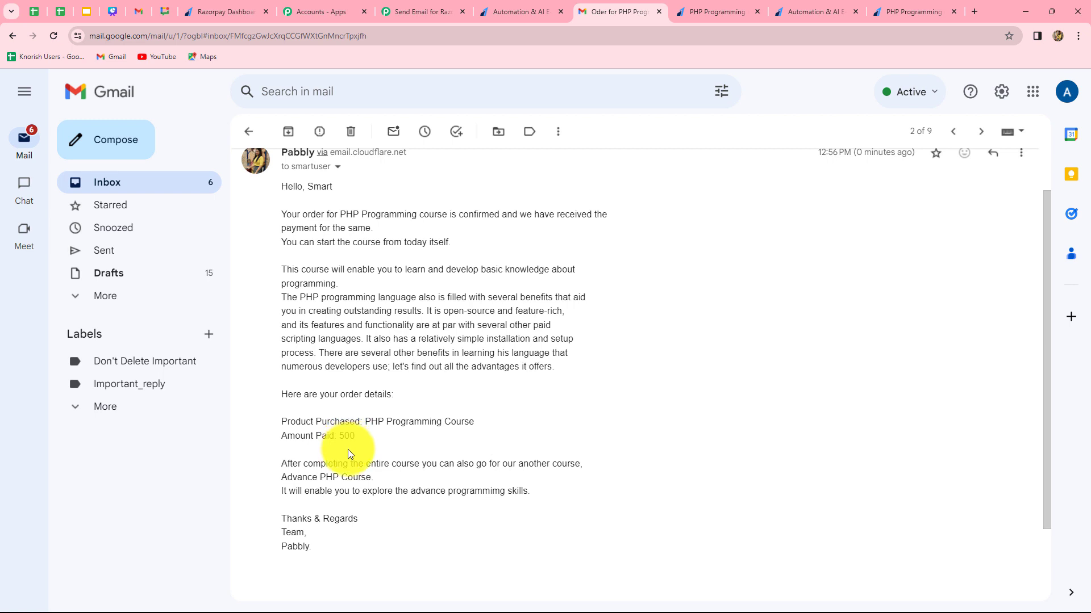
# Switch to the Razorpay dashboard, copy the Automation & AI E-Book payment page URL and open it in a new browser tab.
pyautogui.click(239, 11)
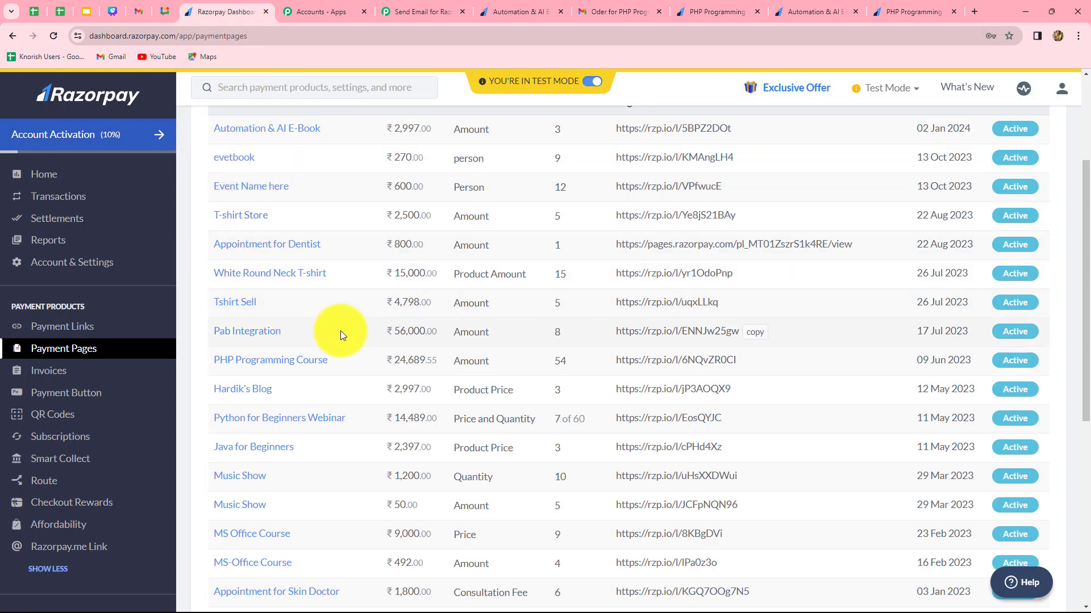
pyautogui.scroll(3, 339, 331)
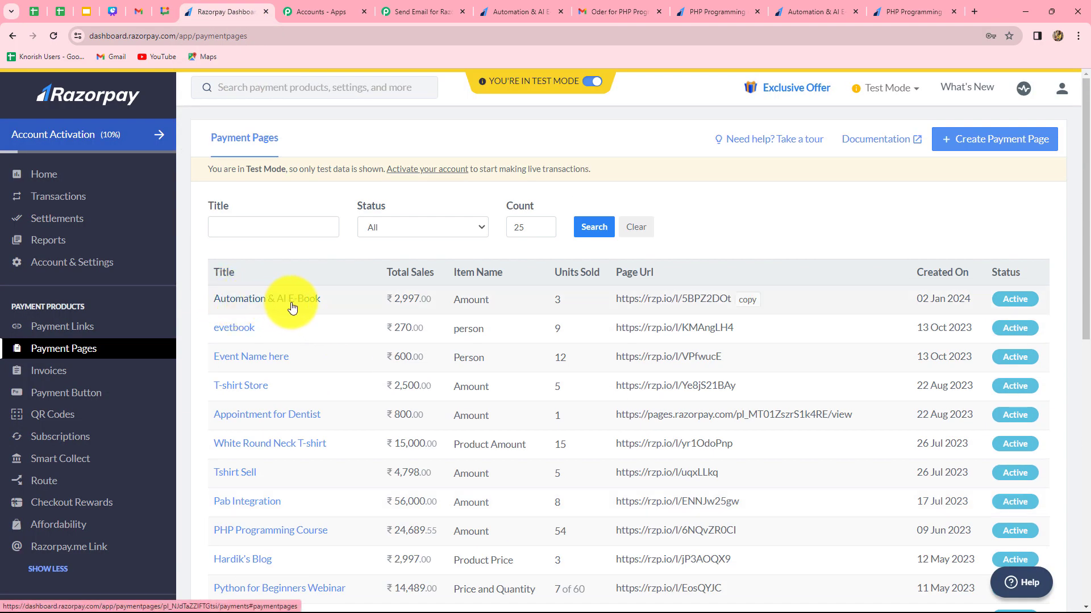
pyautogui.click(747, 300)
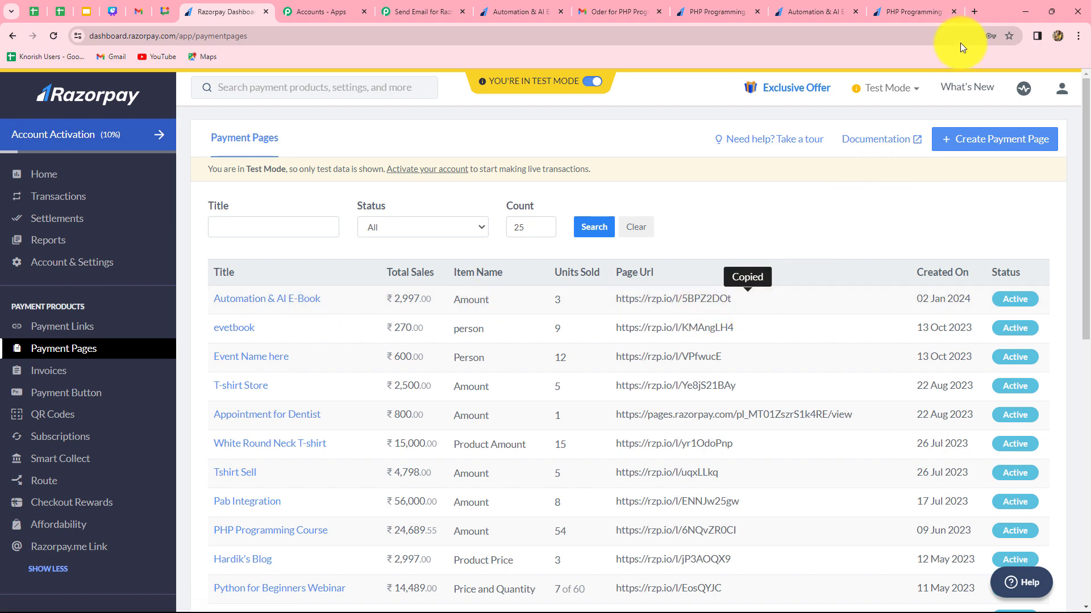
pyautogui.click(972, 11)
pyautogui.click(457, 293)
pyautogui.hotkey('ctrl', 'v')
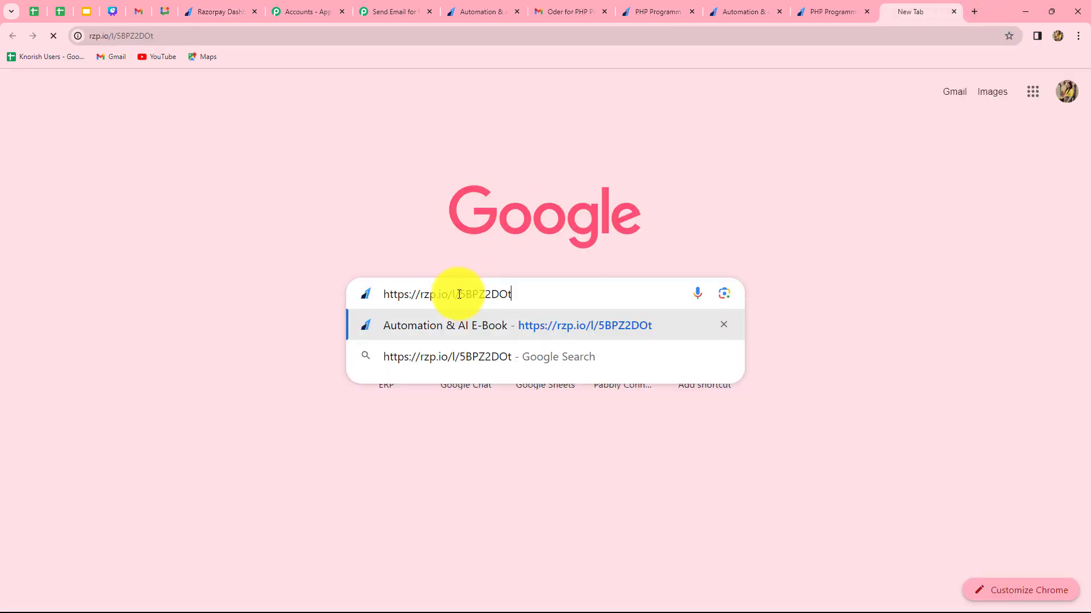
# Enter the customer's first name, last name and e-mail address in the e-book payment form.
pyautogui.click(656, 277)
pyautogui.write('Demo')
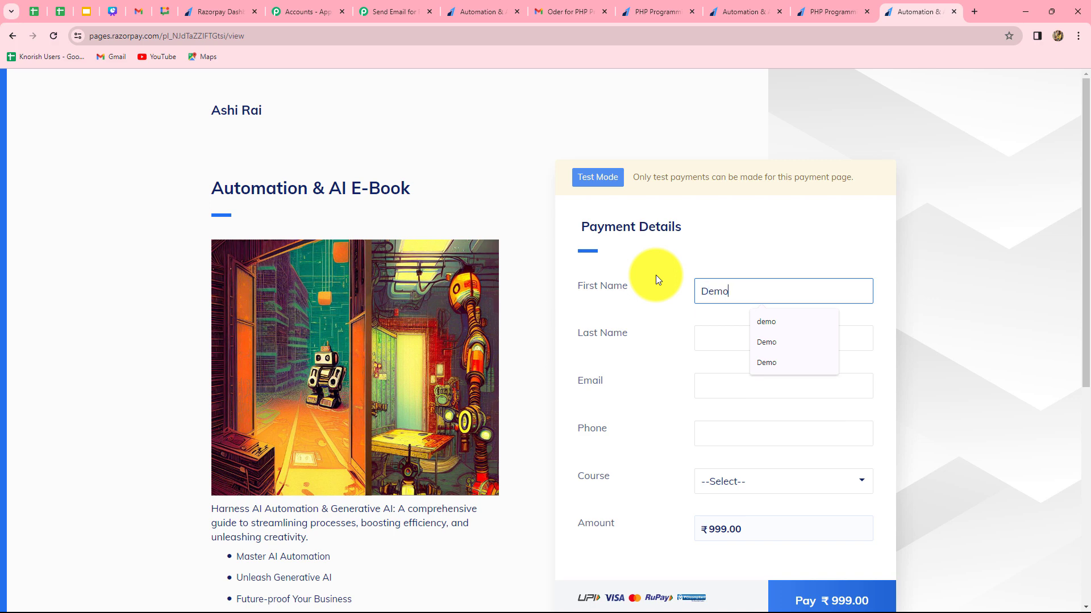
pyautogui.click(716, 338)
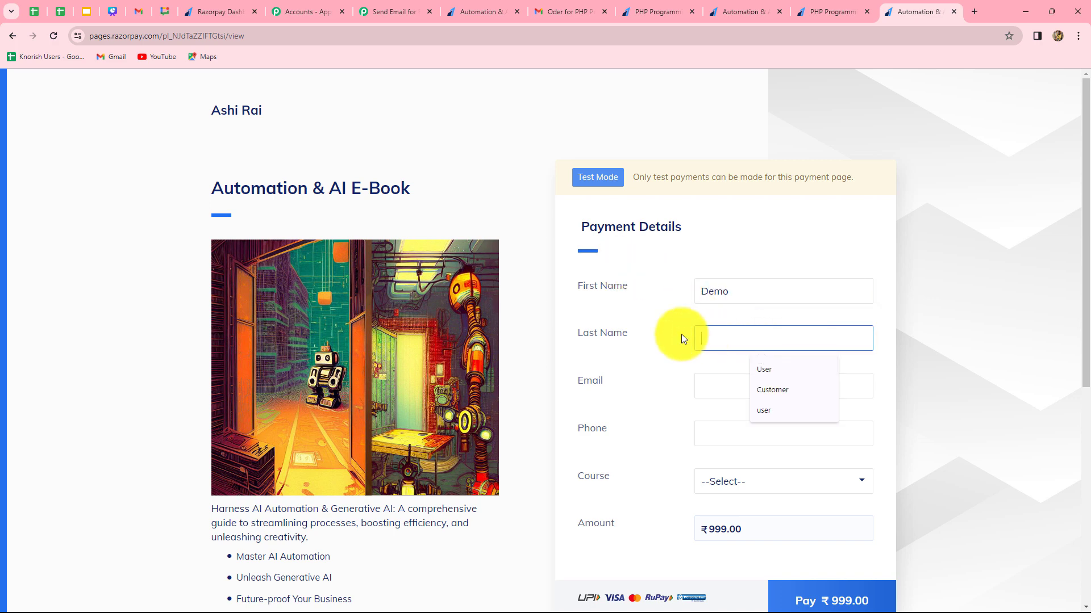
pyautogui.write('User')
pyautogui.scroll(-1, 727, 328)
pyautogui.click(728, 328)
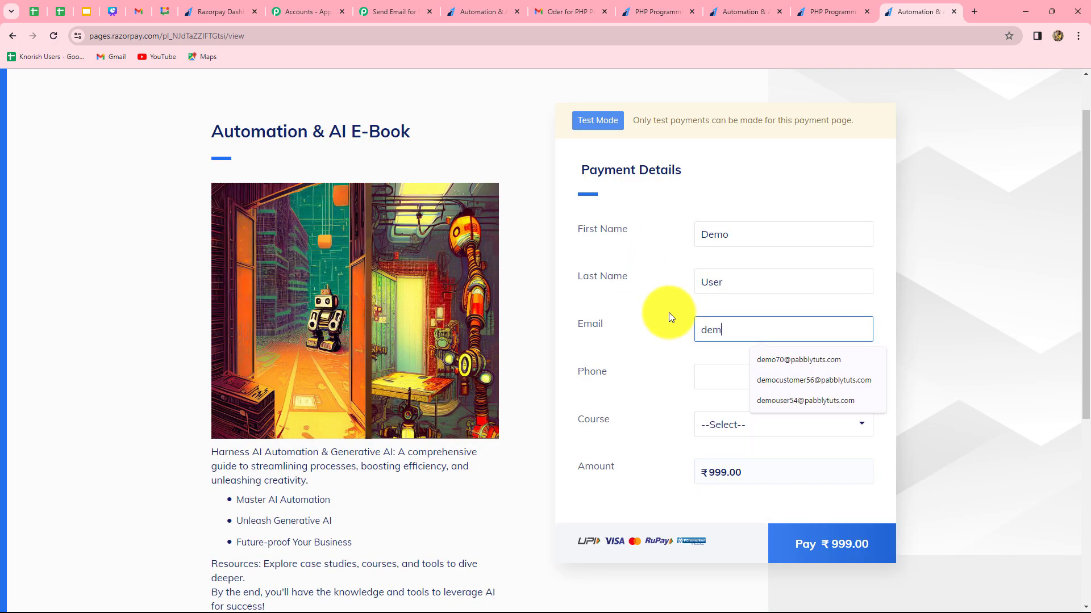
# Enter the customer's phone number and choose Automation & AI E-Book as the course.
pyautogui.scroll(-2, 712, 271)
pyautogui.click(712, 271)
pyautogui.write('9090909090')
pyautogui.click(770, 314)
pyautogui.click(769, 342)
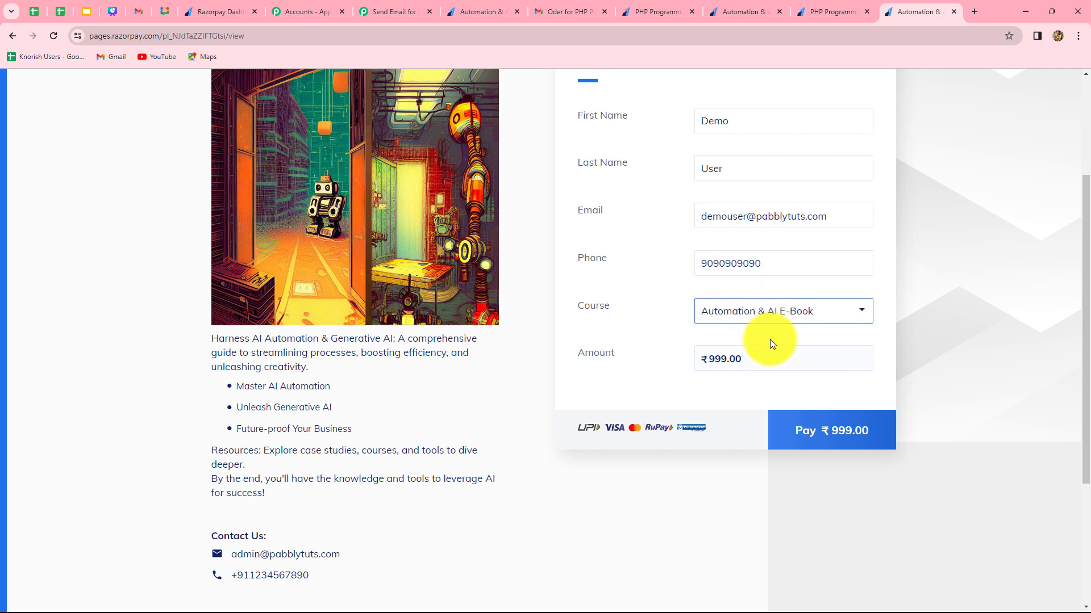
# Pay the ₹999.00 by card without saving it, entering the cardholder's name and CVV, and submit the OTP.
pyautogui.click(823, 426)
pyautogui.click(516, 251)
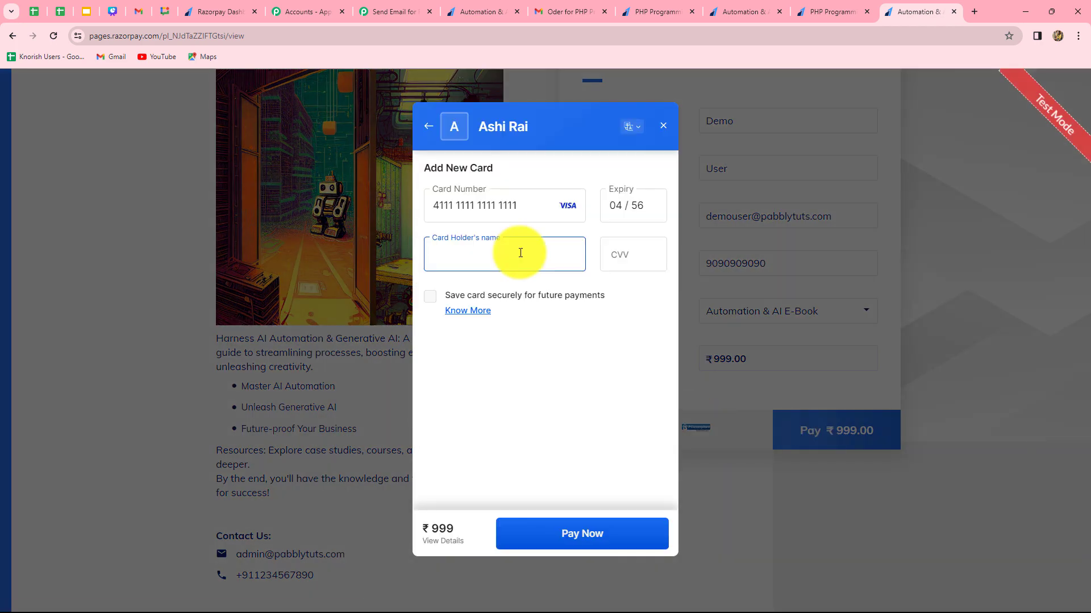
pyautogui.write('Demo User')
pyautogui.press('Tab')
pyautogui.write('123')
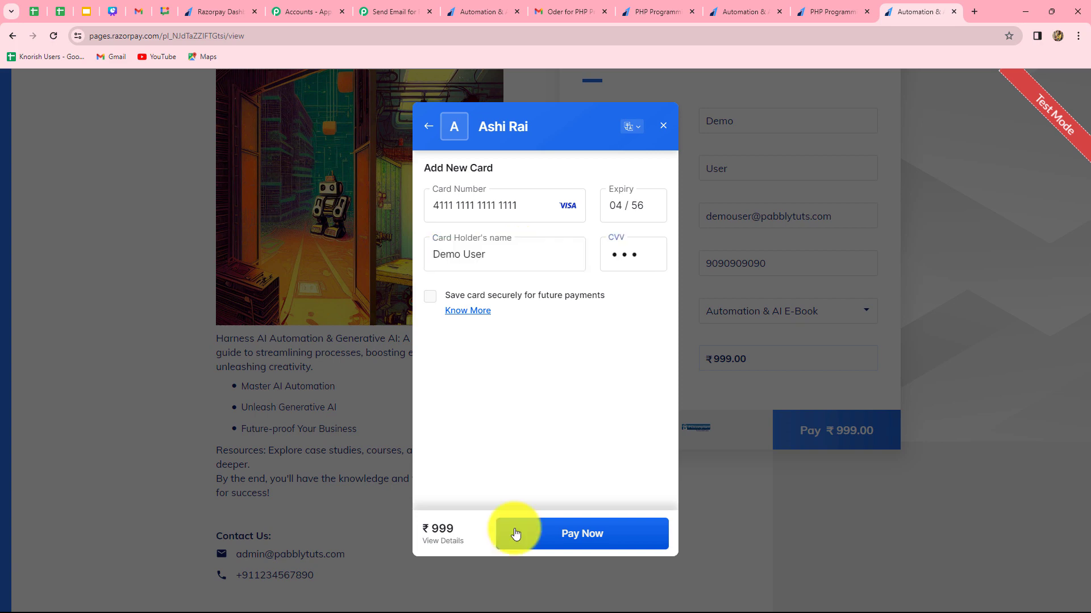
pyautogui.click(517, 530)
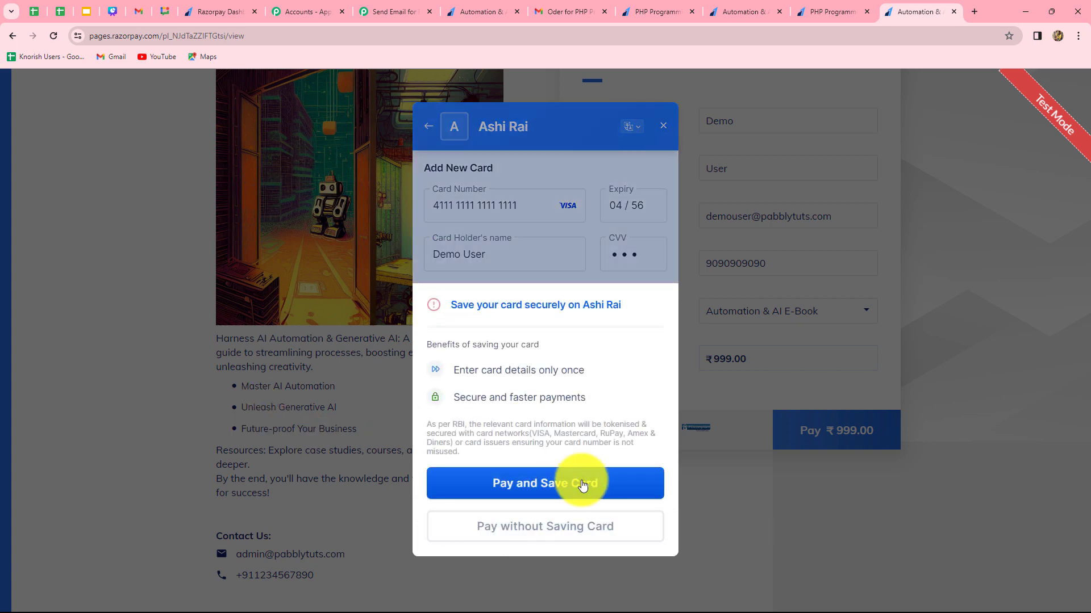
pyautogui.click(568, 527)
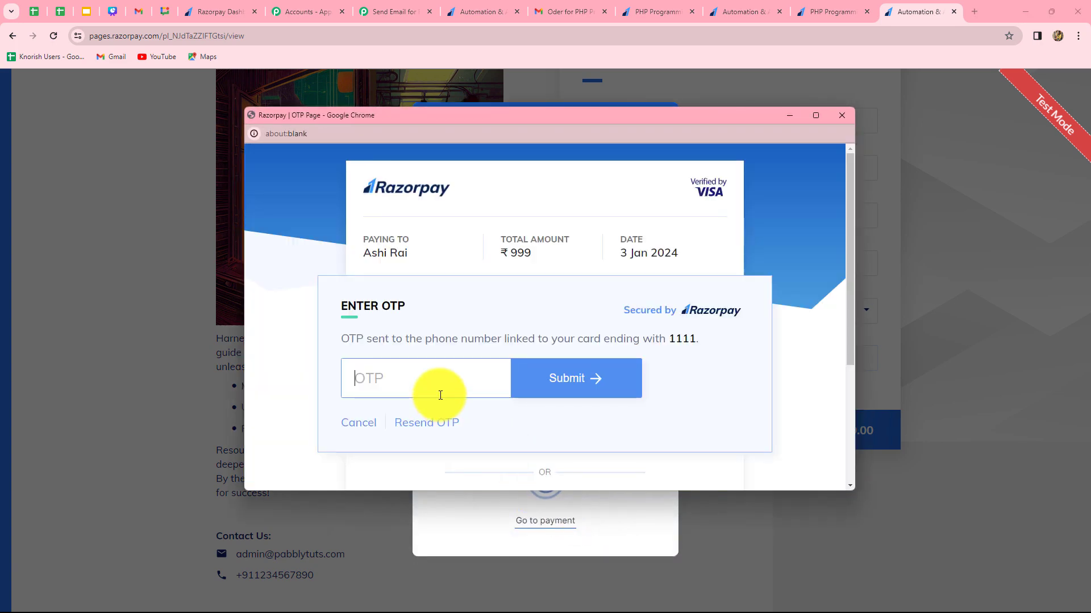
pyautogui.write('11111')
pyautogui.press('Return')
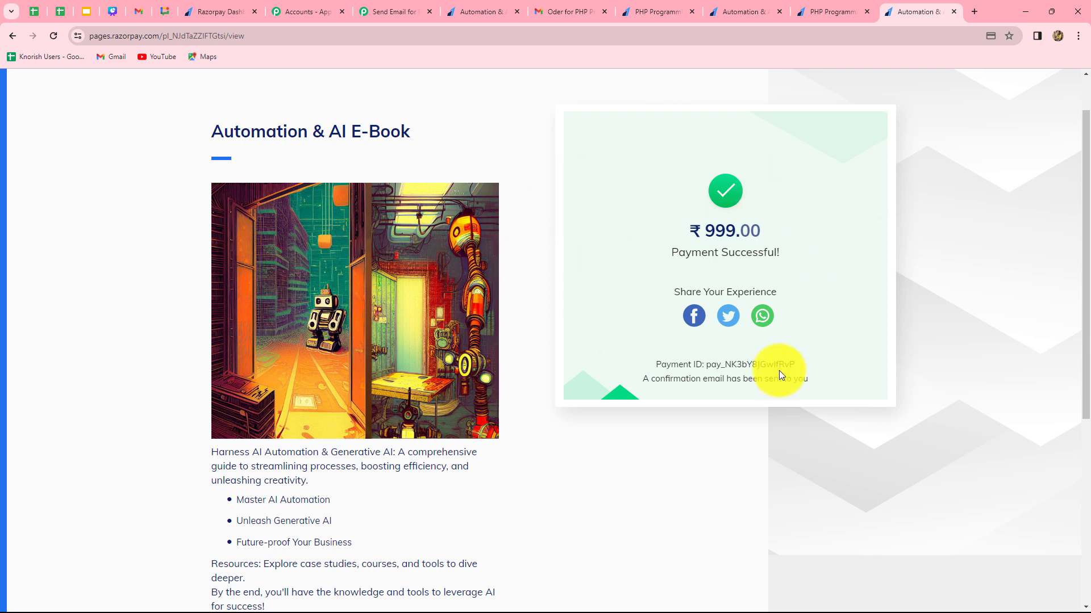
# Switch to Gmail and check the full Automation & AI E-Book confirmation e-mail's greeting, product and amount paid.
pyautogui.click(549, 6)
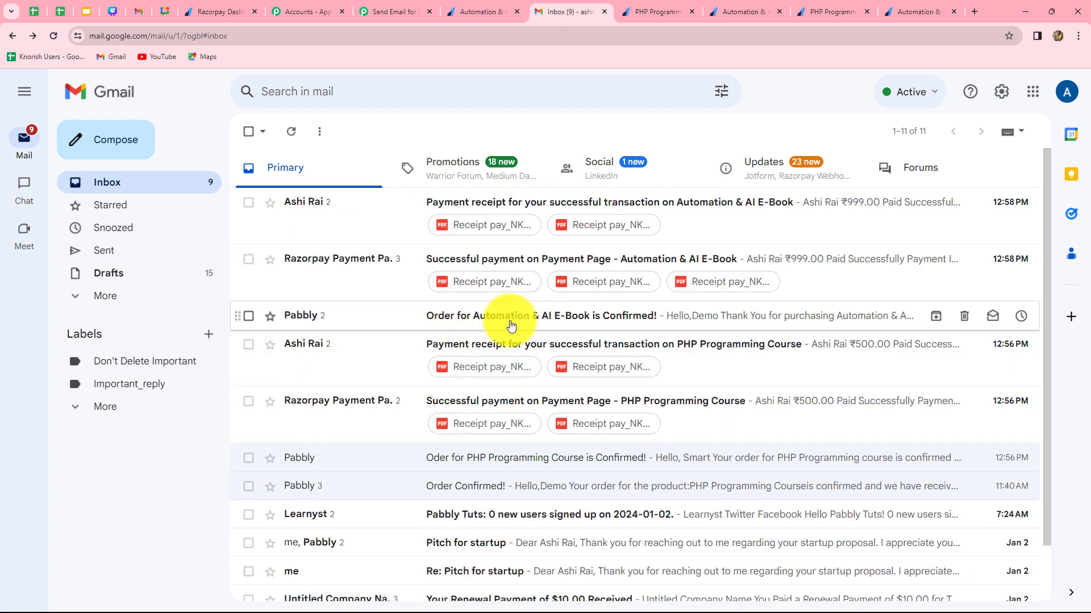
pyautogui.click(607, 321)
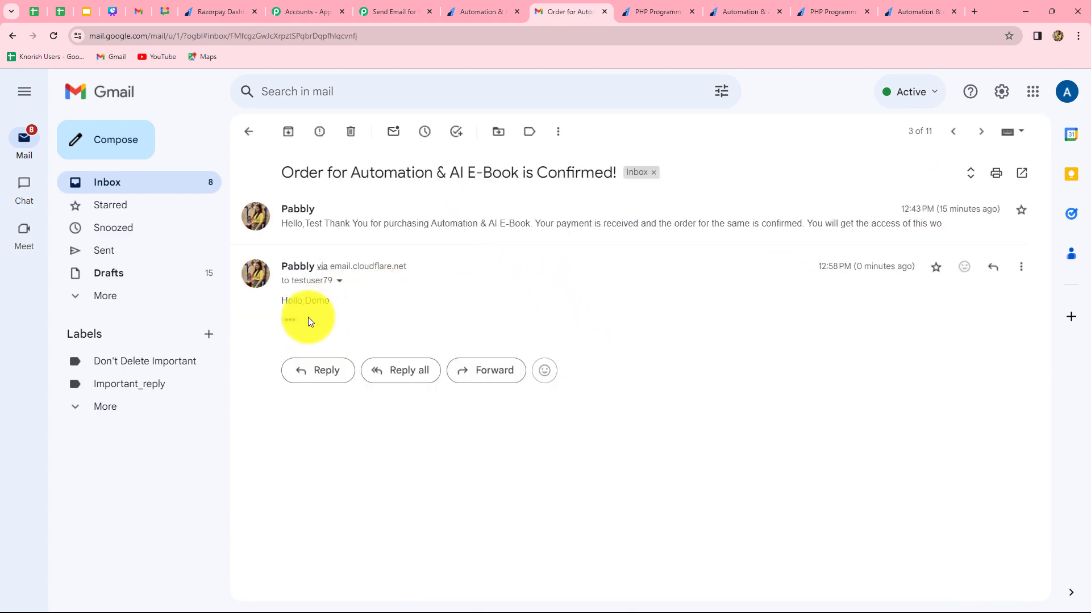
pyautogui.click(289, 319)
pyautogui.scroll(-3, 733, 405)
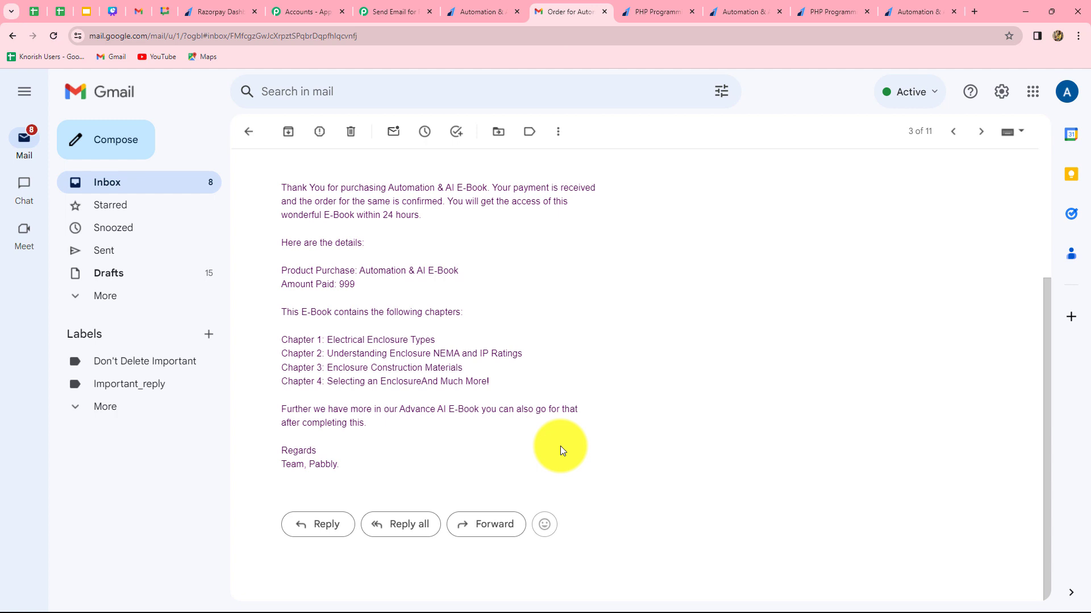
# Return to the Pabbly Connect workflow, collapse the Router by Pabbly step and review the trigger and action sequence.
pyautogui.click(381, 11)
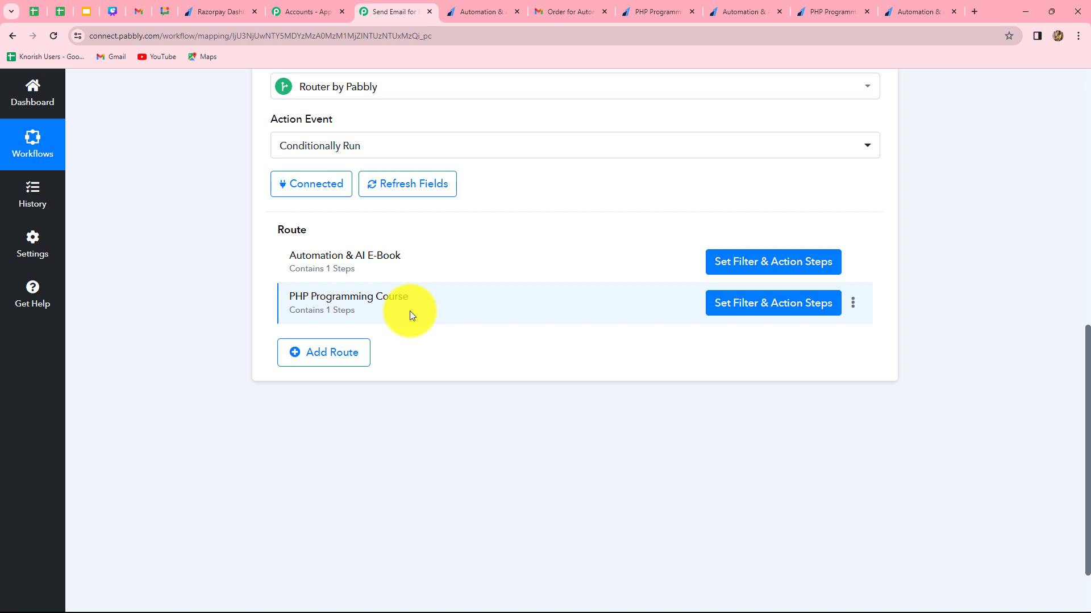
pyautogui.scroll(4, 421, 325)
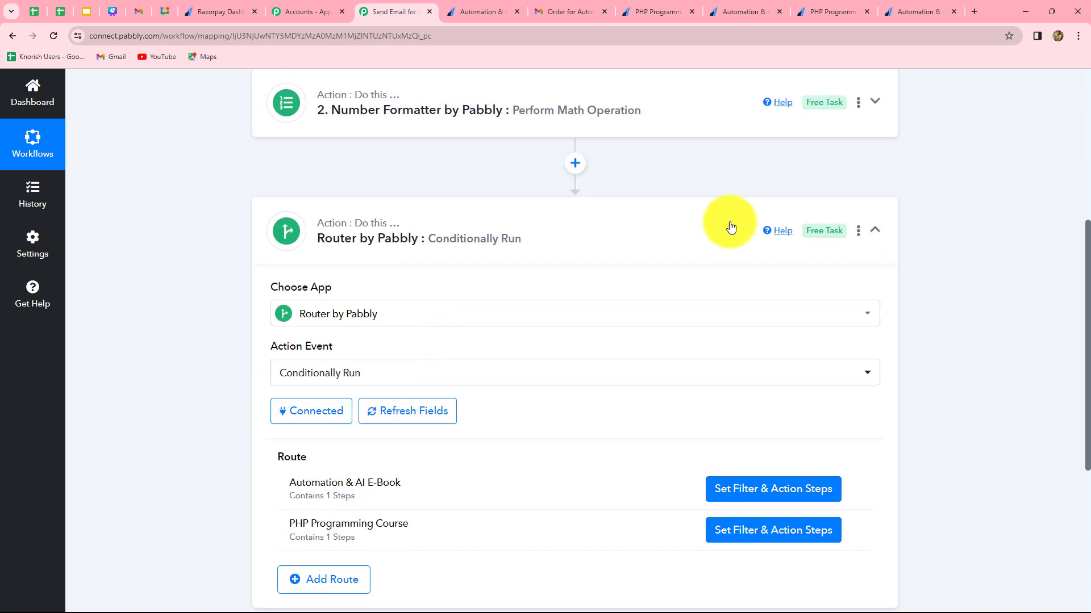
pyautogui.click(875, 229)
pyautogui.scroll(3, 977, 299)
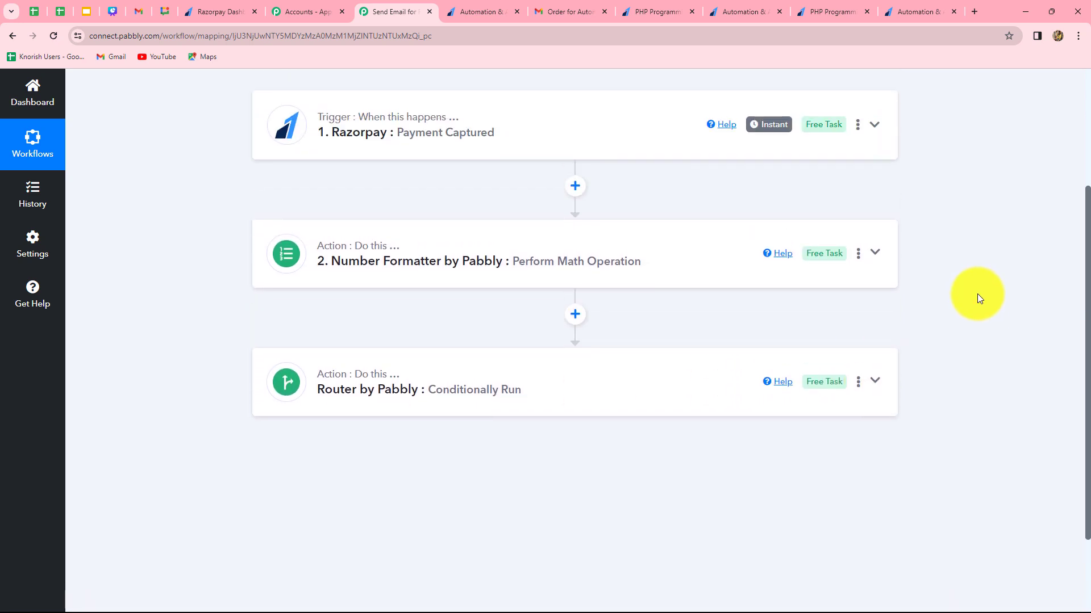